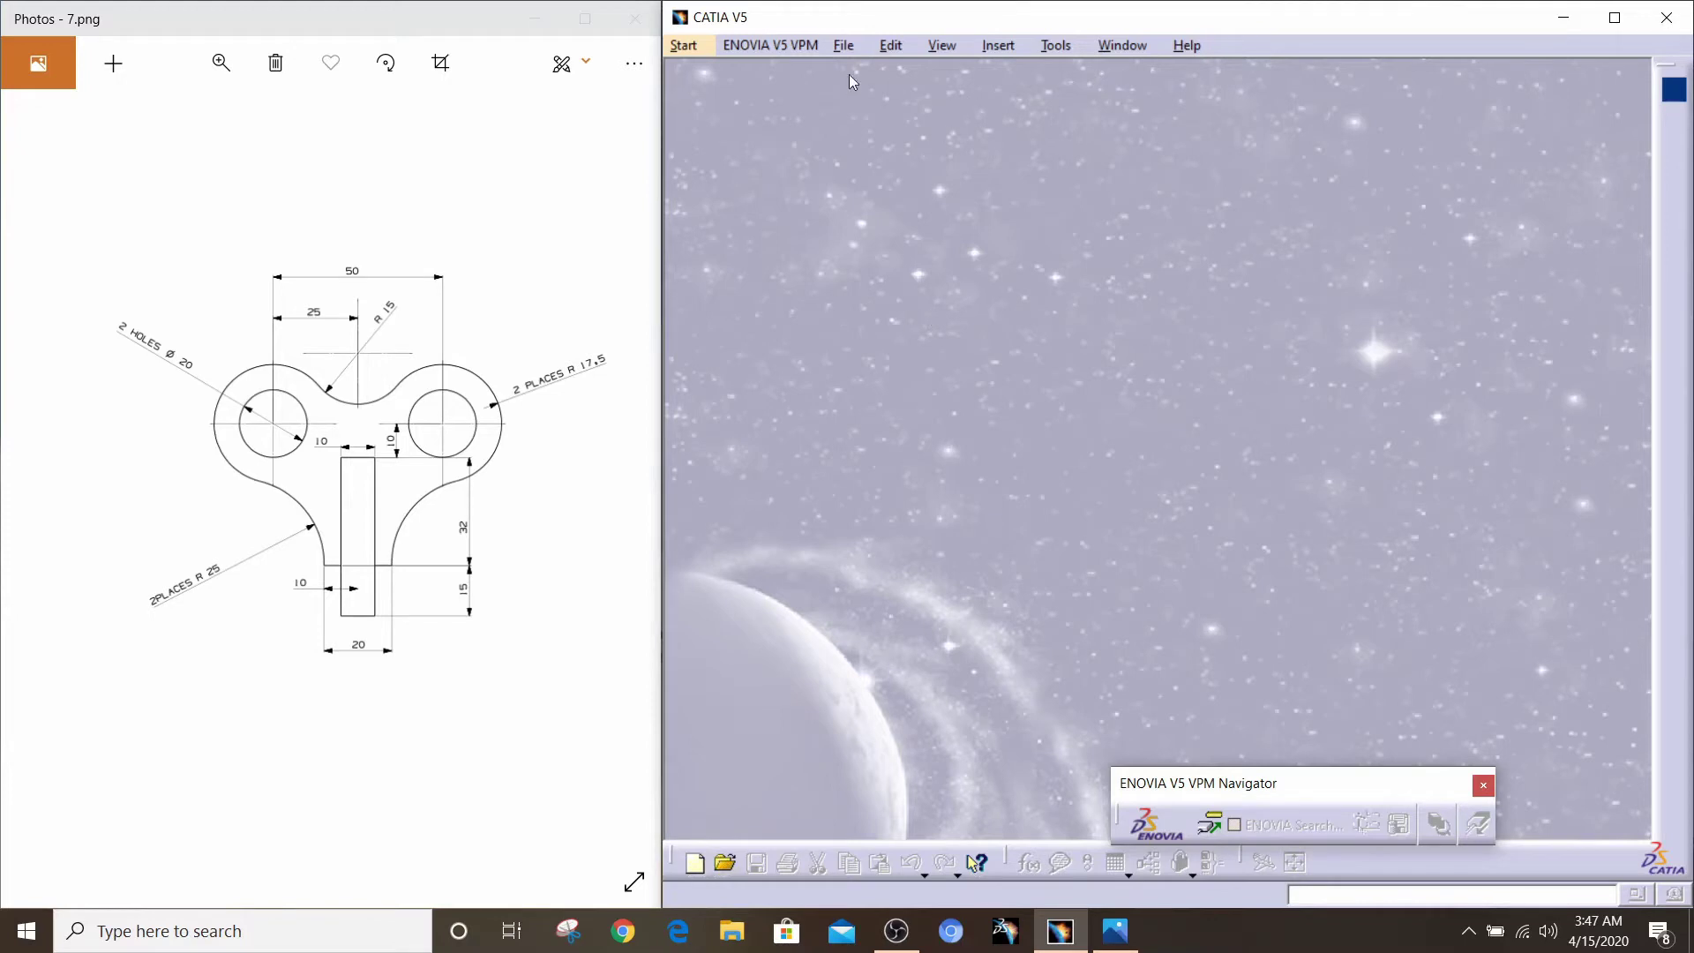
Step: Create a new Part Design part named 'part' and select its xy plane
click(685, 46)
mouse_move(837, 104)
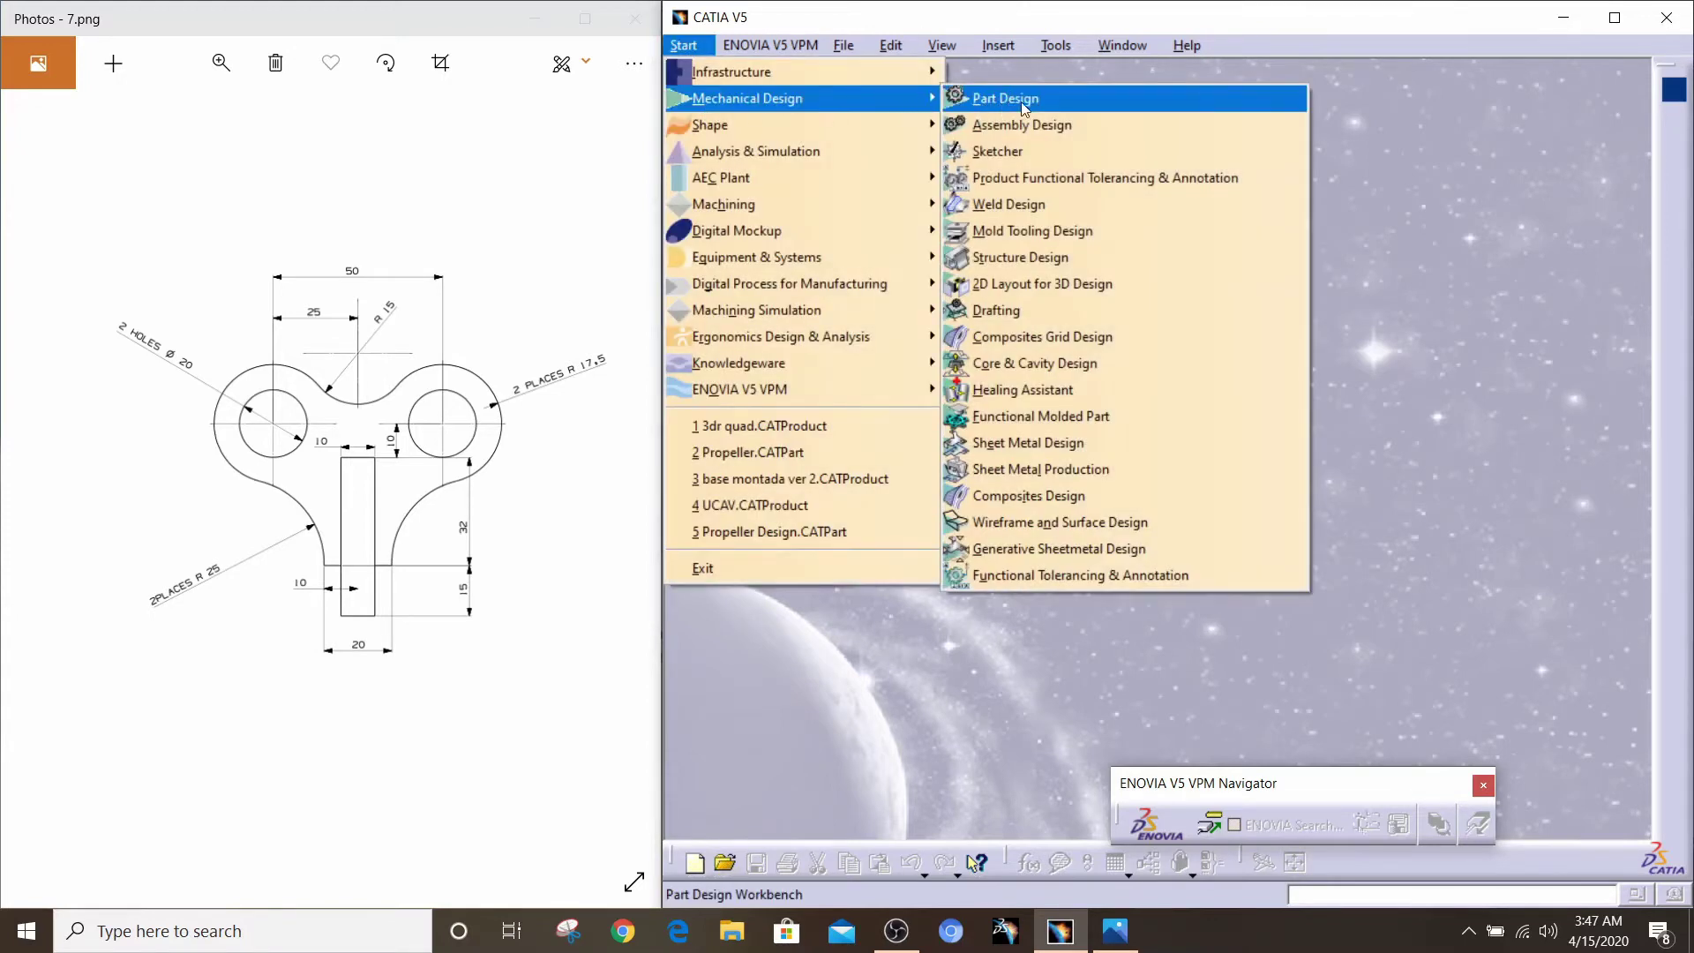
click(1024, 99)
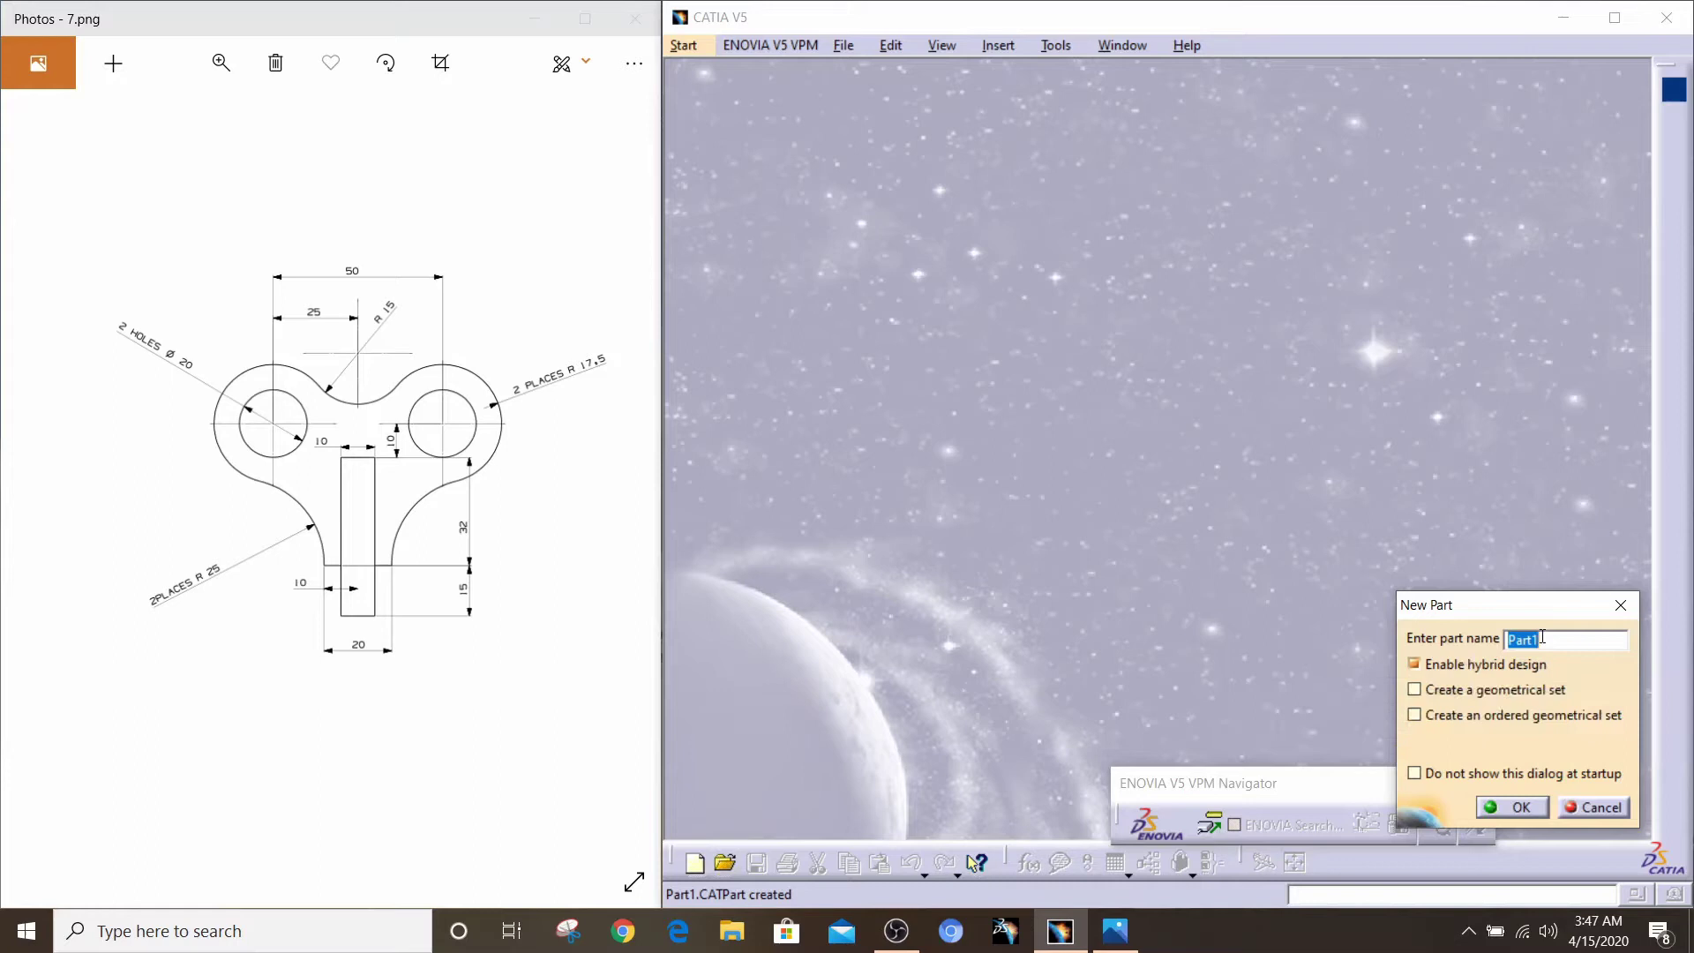
text(pa)
key(Return)
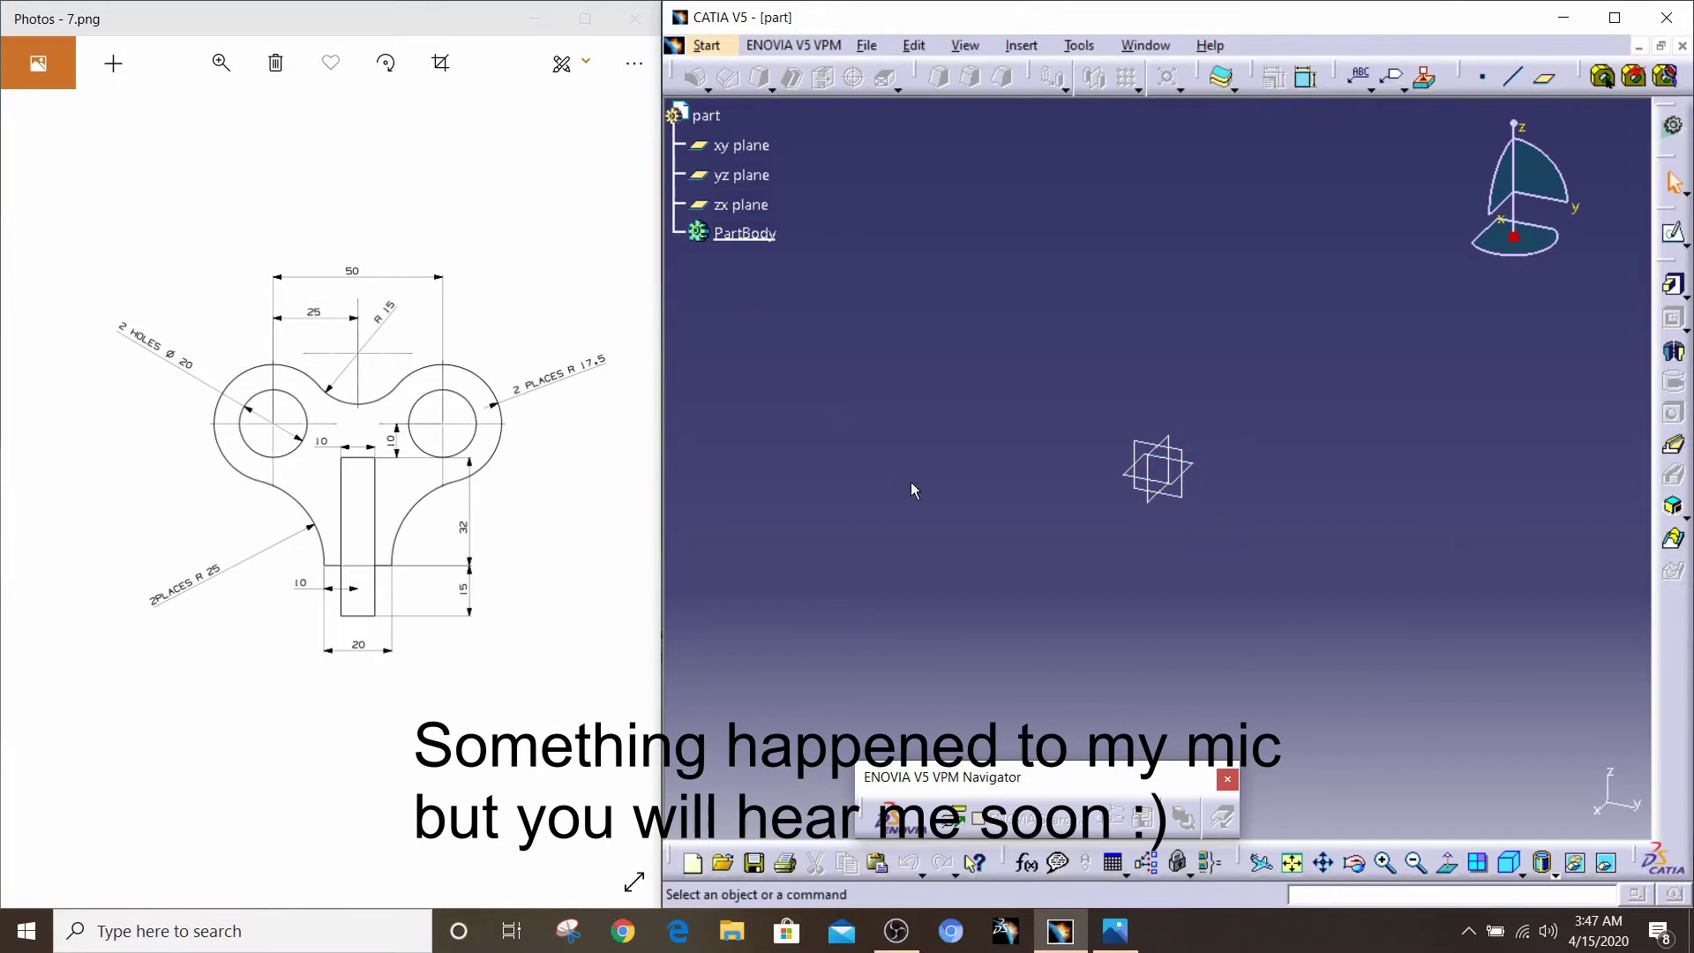
click(743, 147)
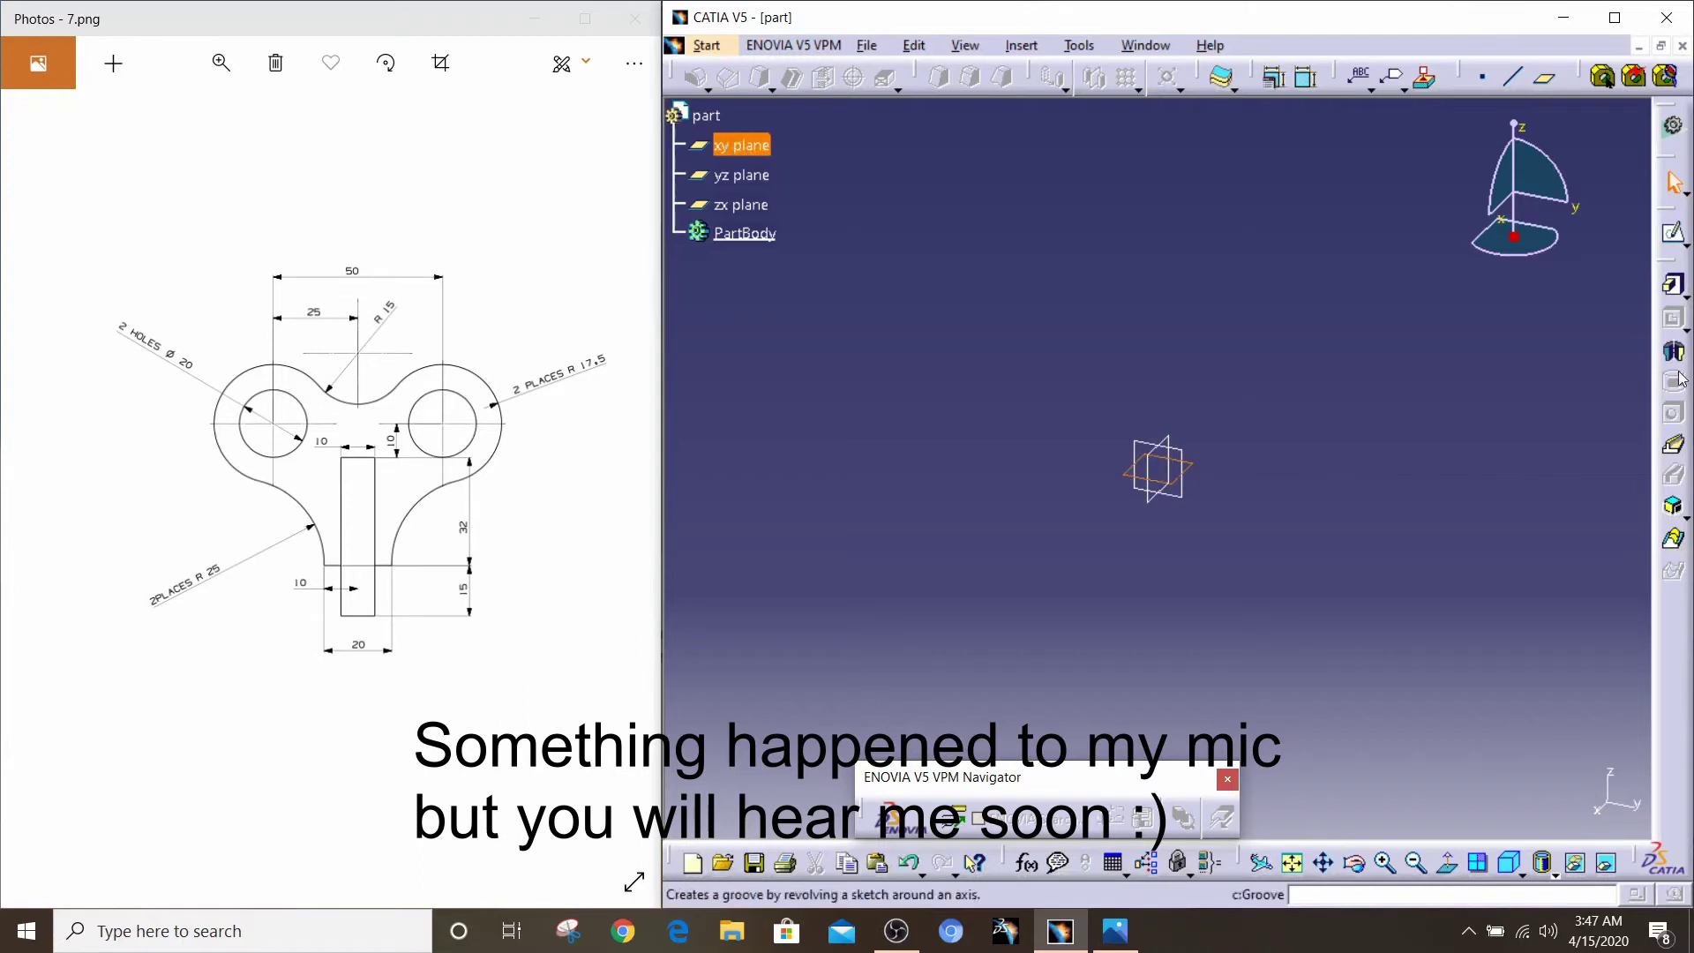
Step: Start a sketch on the selected xy plane to enter the Sketcher
click(1674, 238)
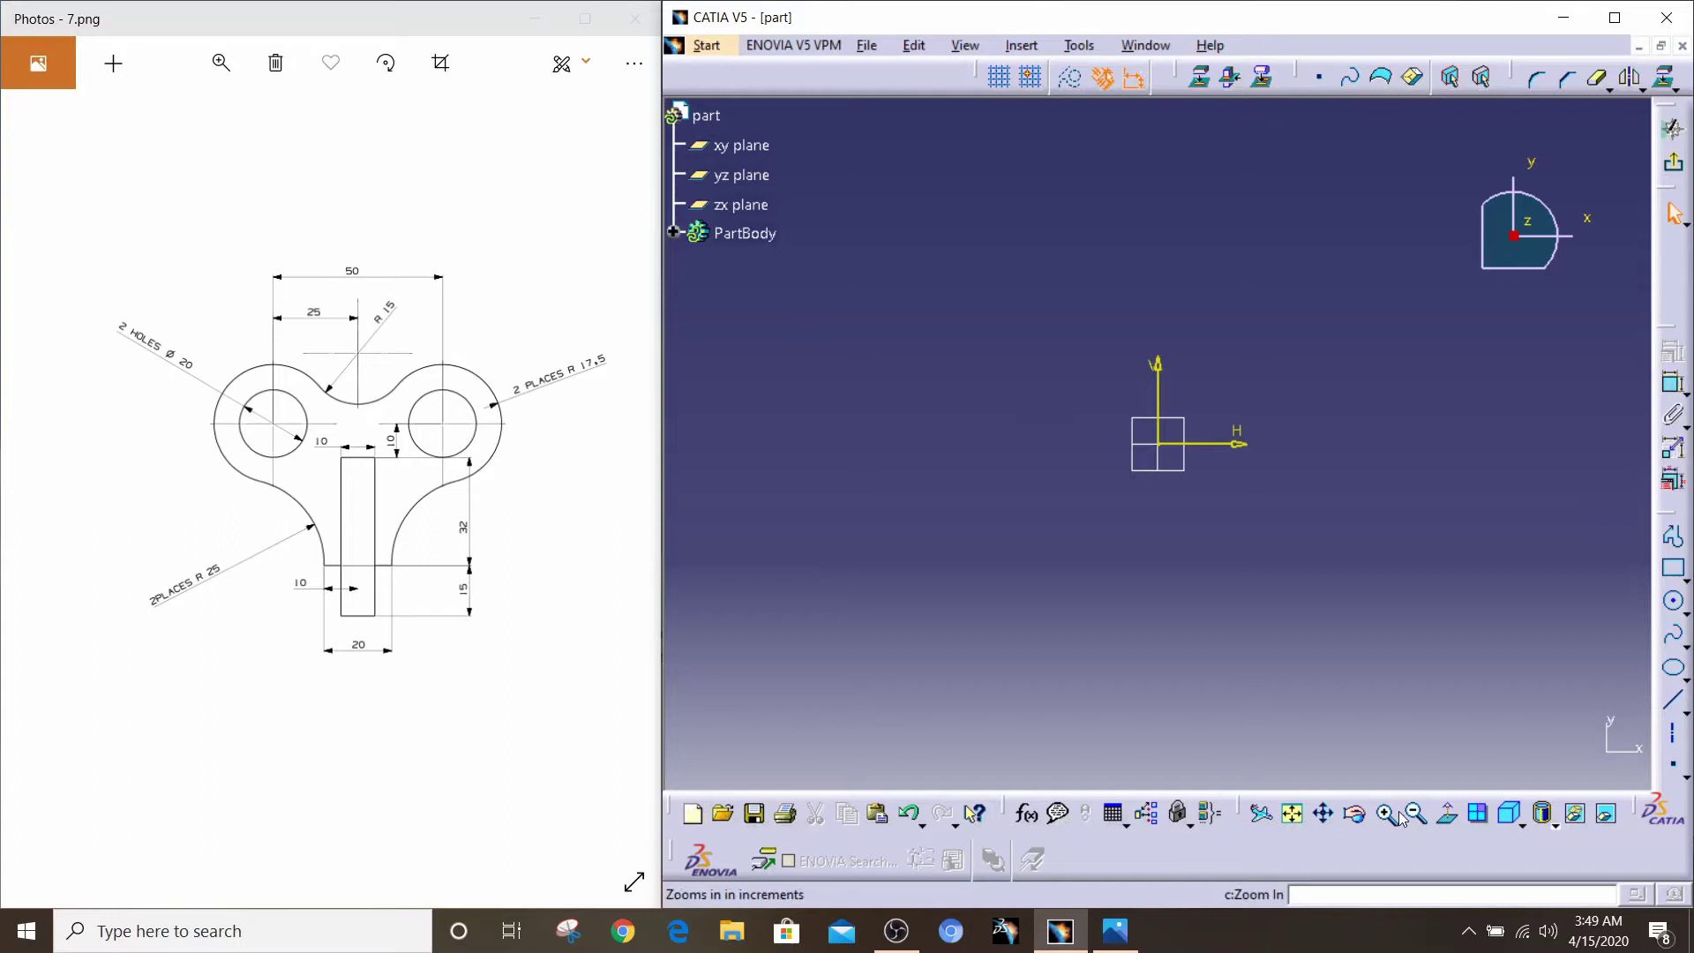
Step: Draw a vertical axis line through the origin, from above it to below it
click(1325, 812)
drag(1267, 603, 1252, 573)
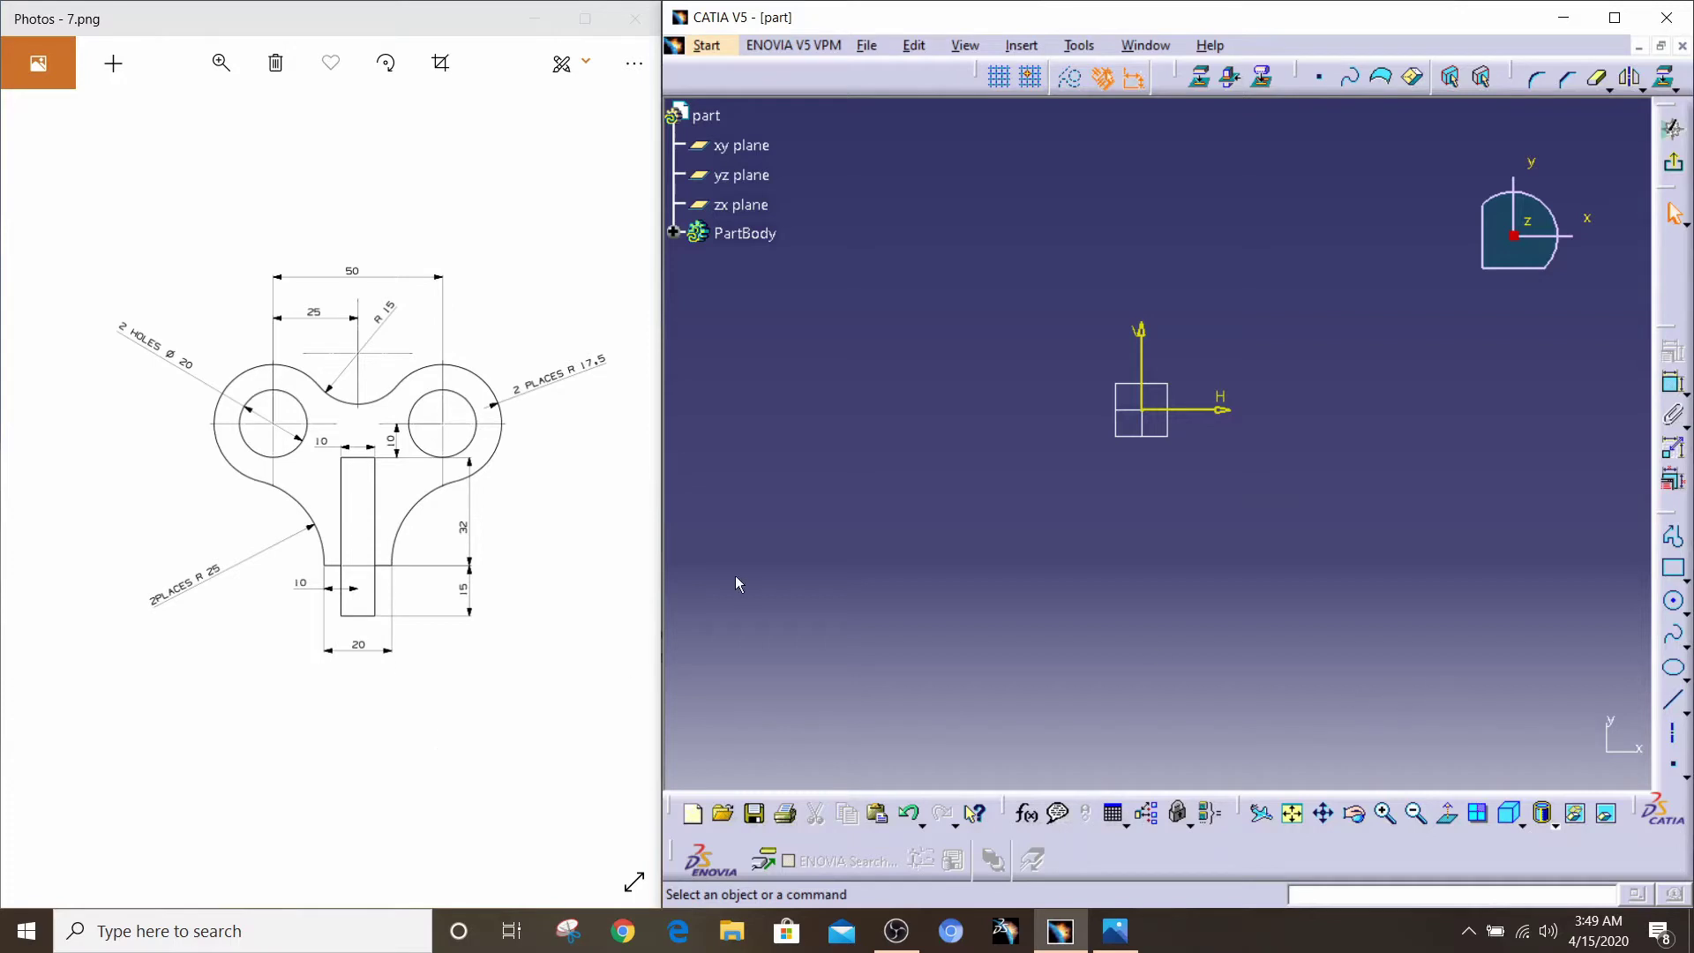
click(1676, 737)
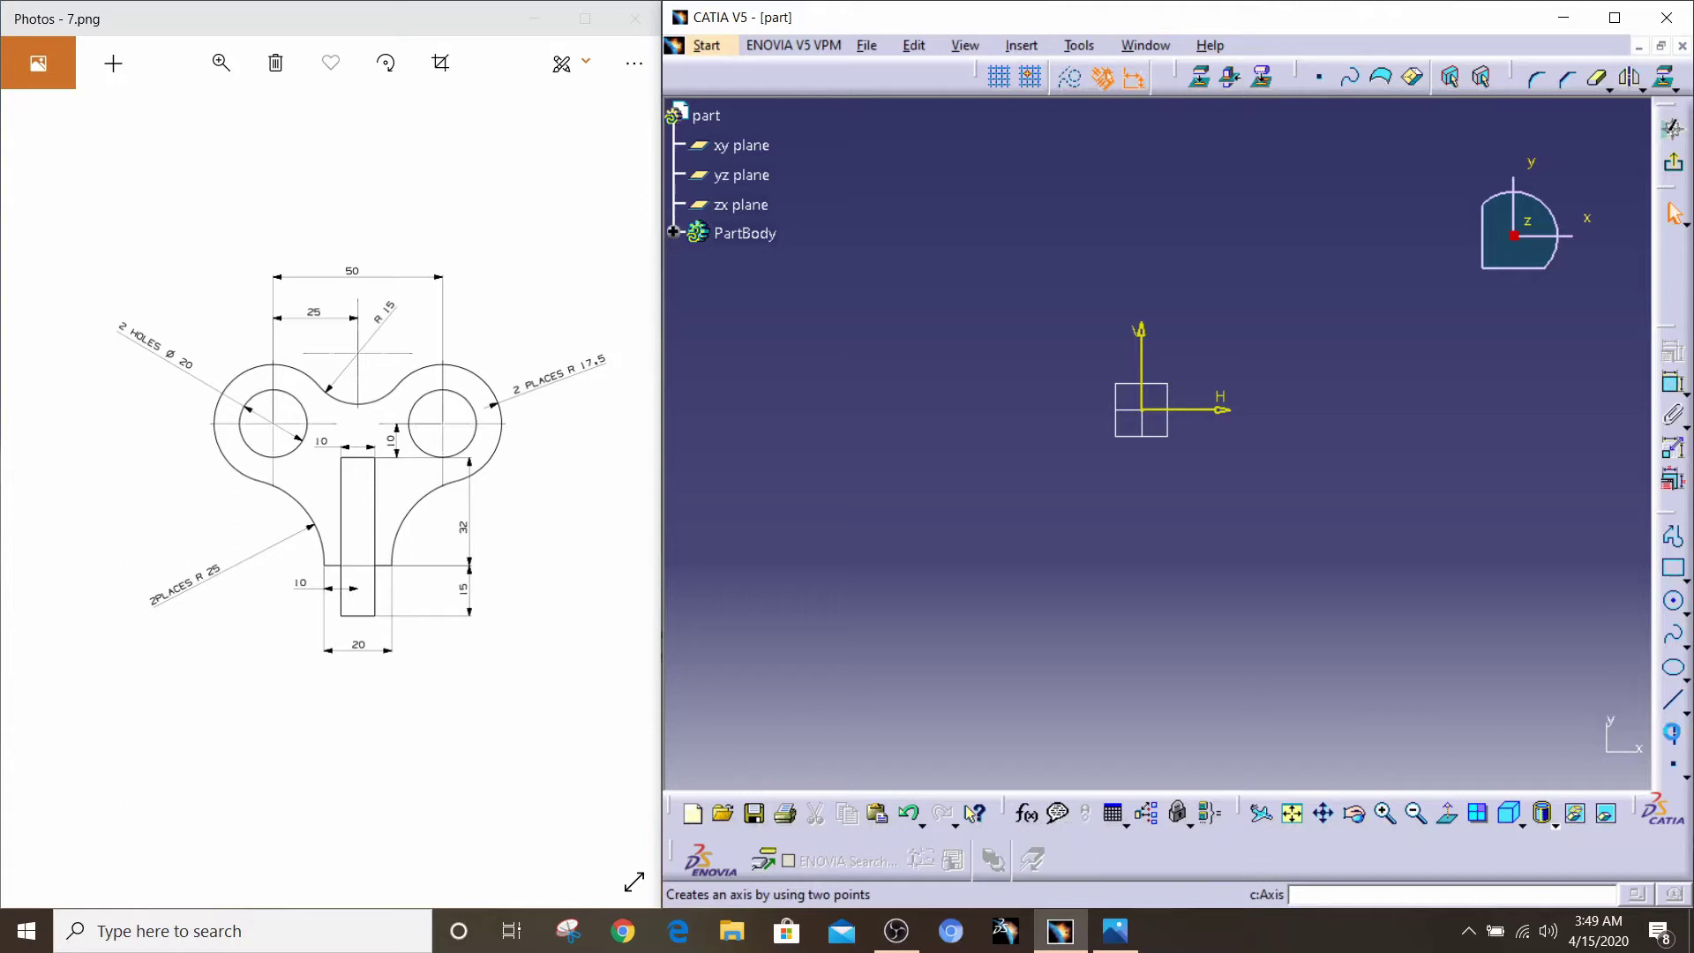
click(1143, 126)
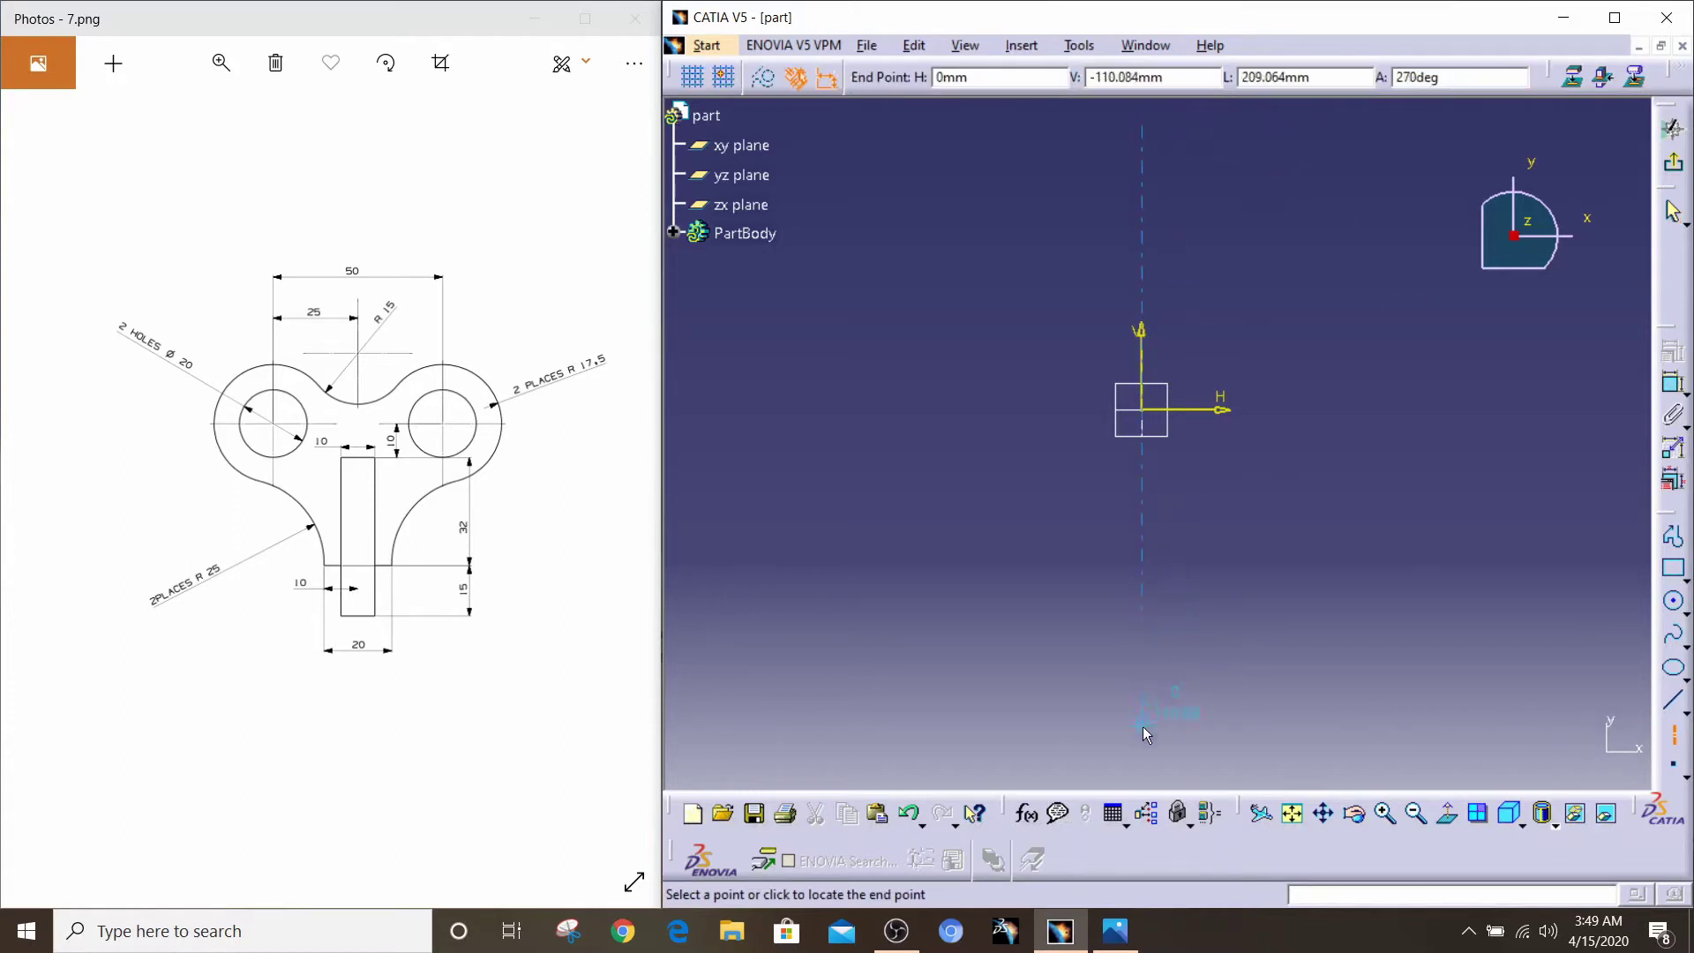
click(1142, 727)
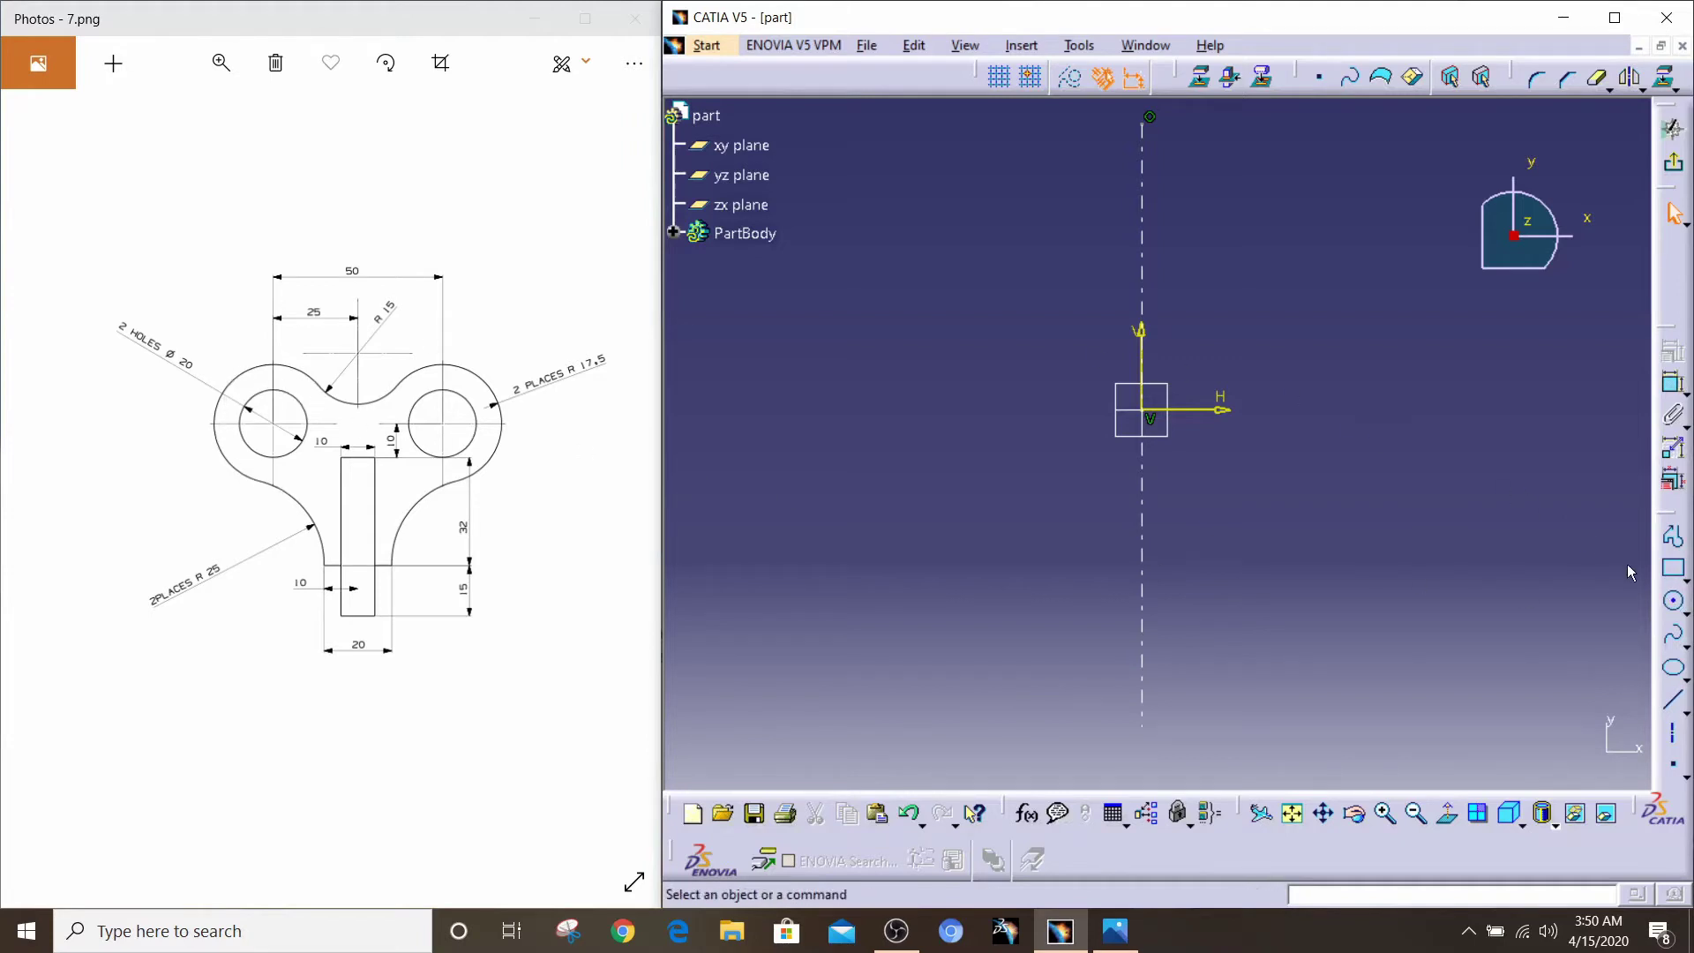
Step: Draw a circle left of the axis and dimension it as radius 17.5
click(1673, 601)
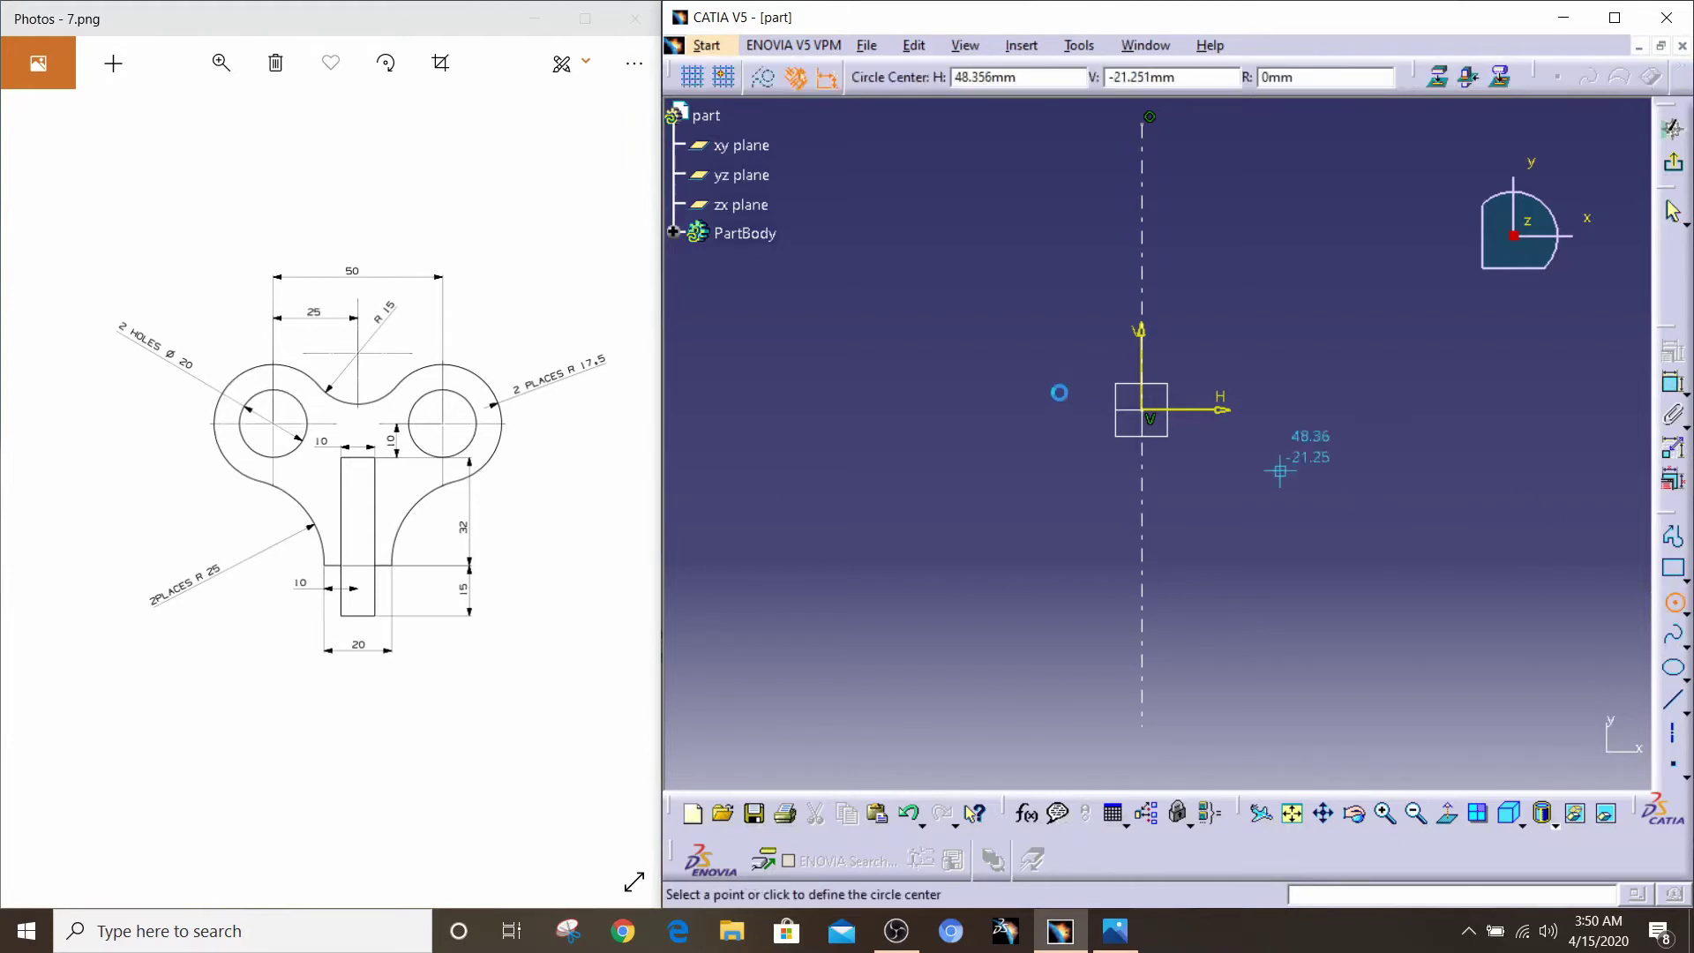
click(933, 373)
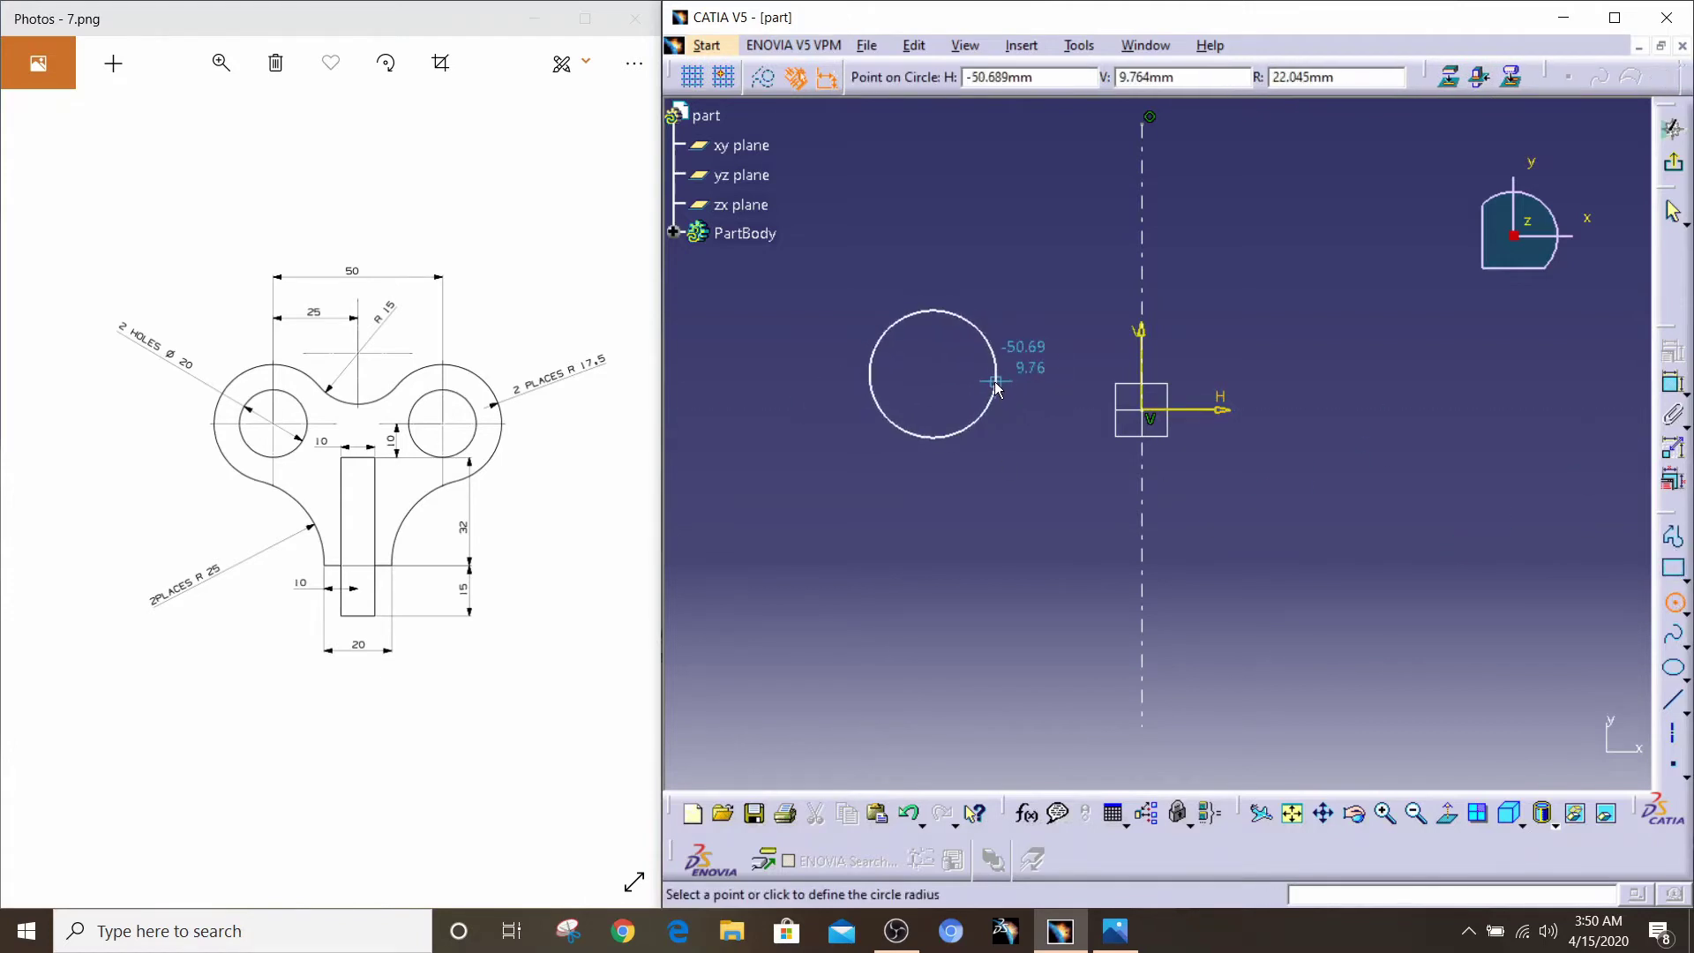
click(996, 386)
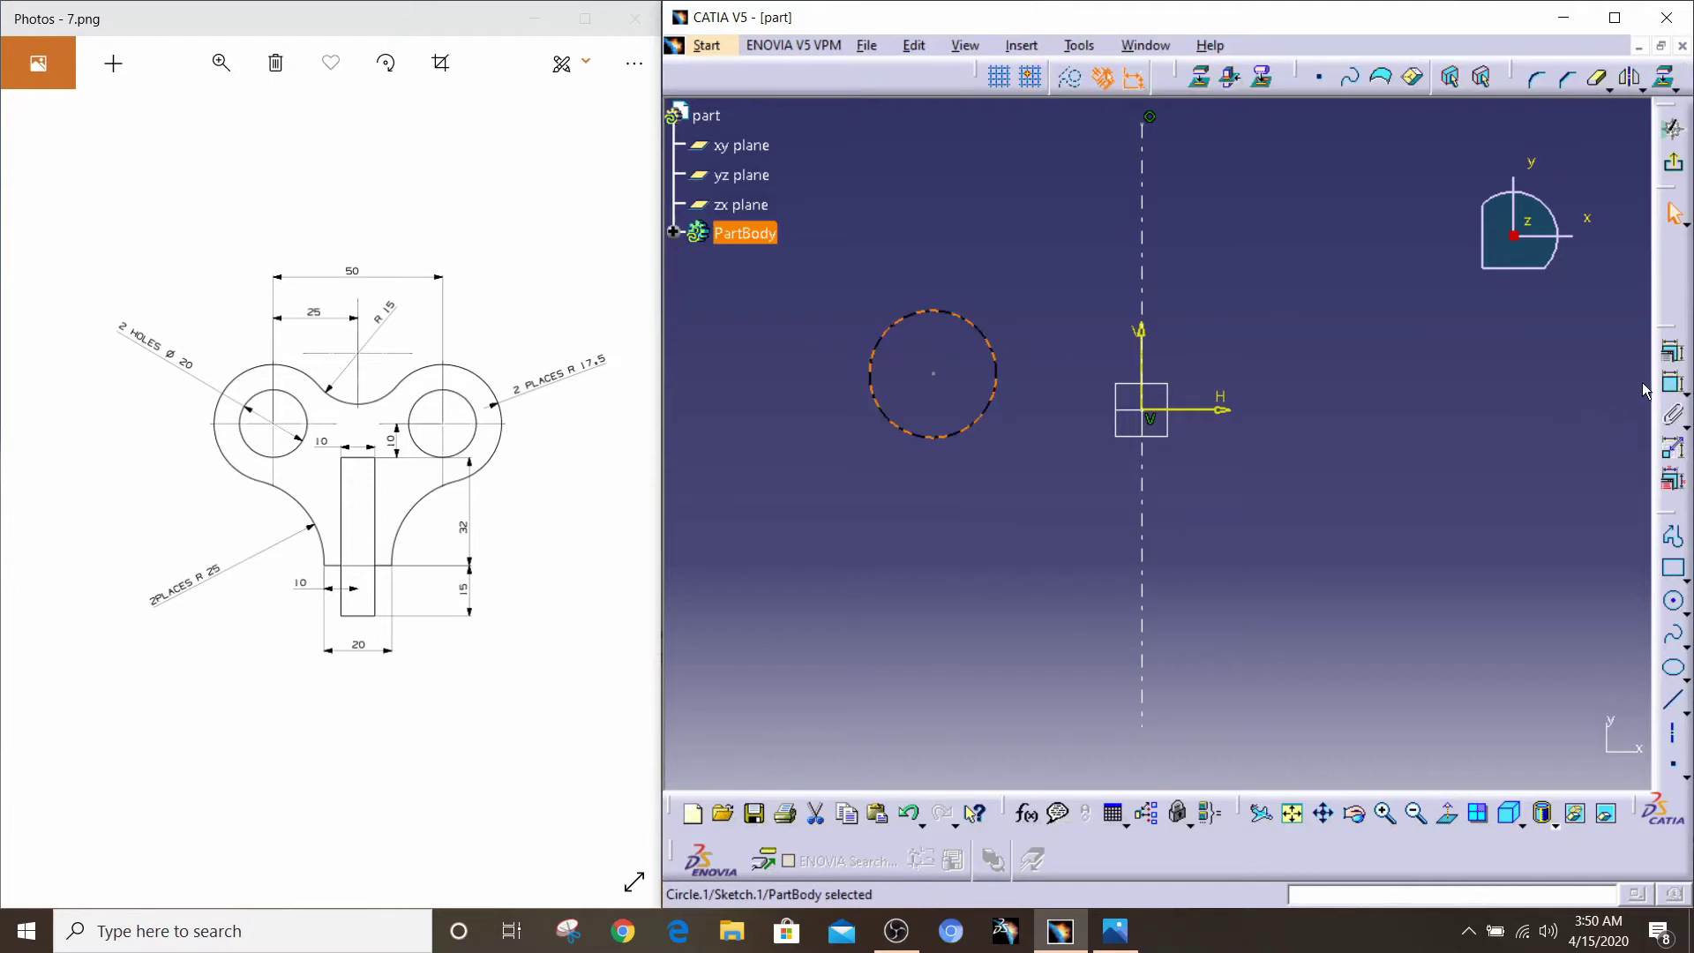
click(1673, 382)
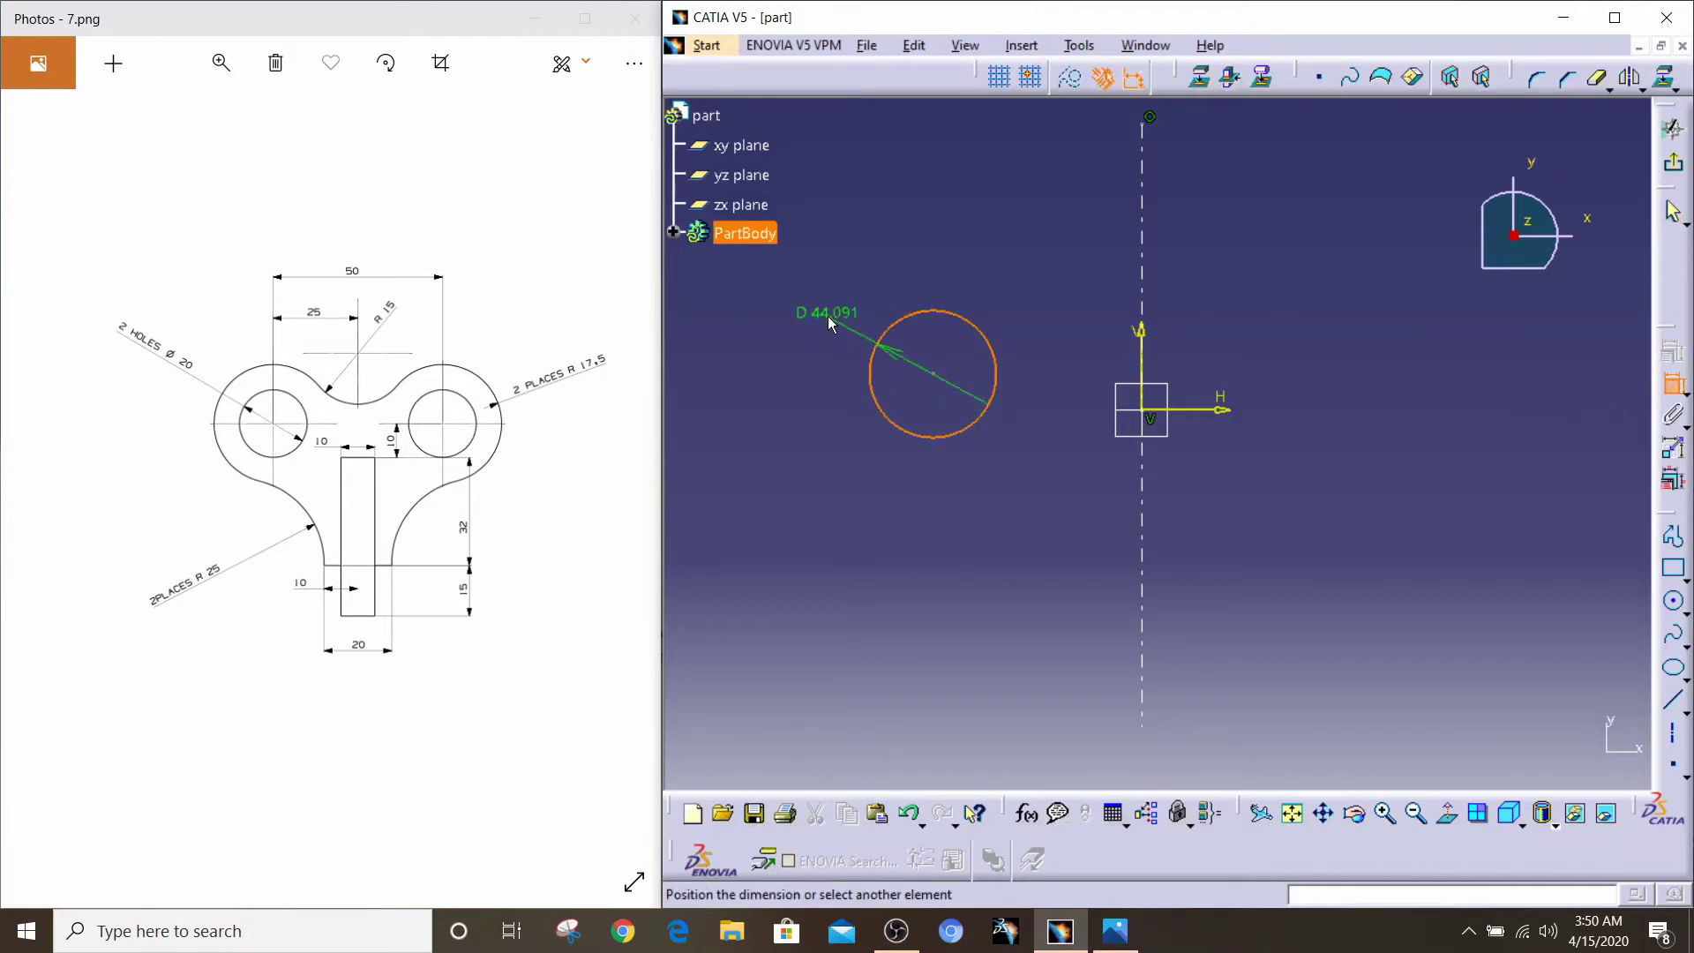
click(828, 316)
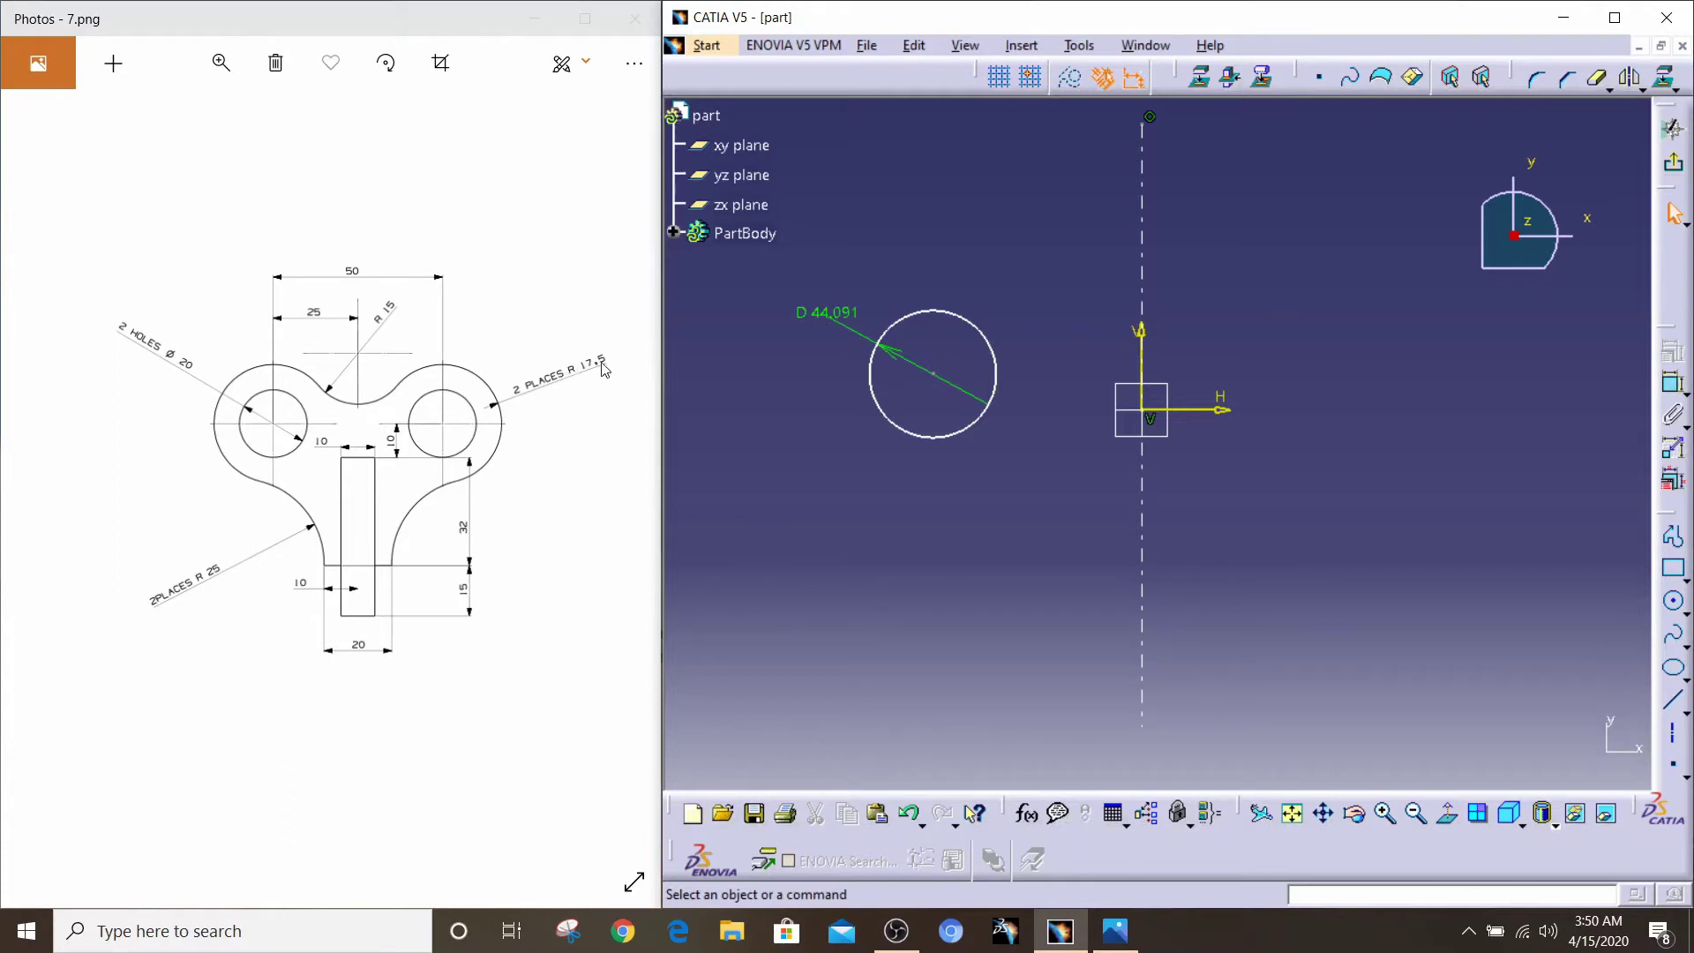
double_click(846, 316)
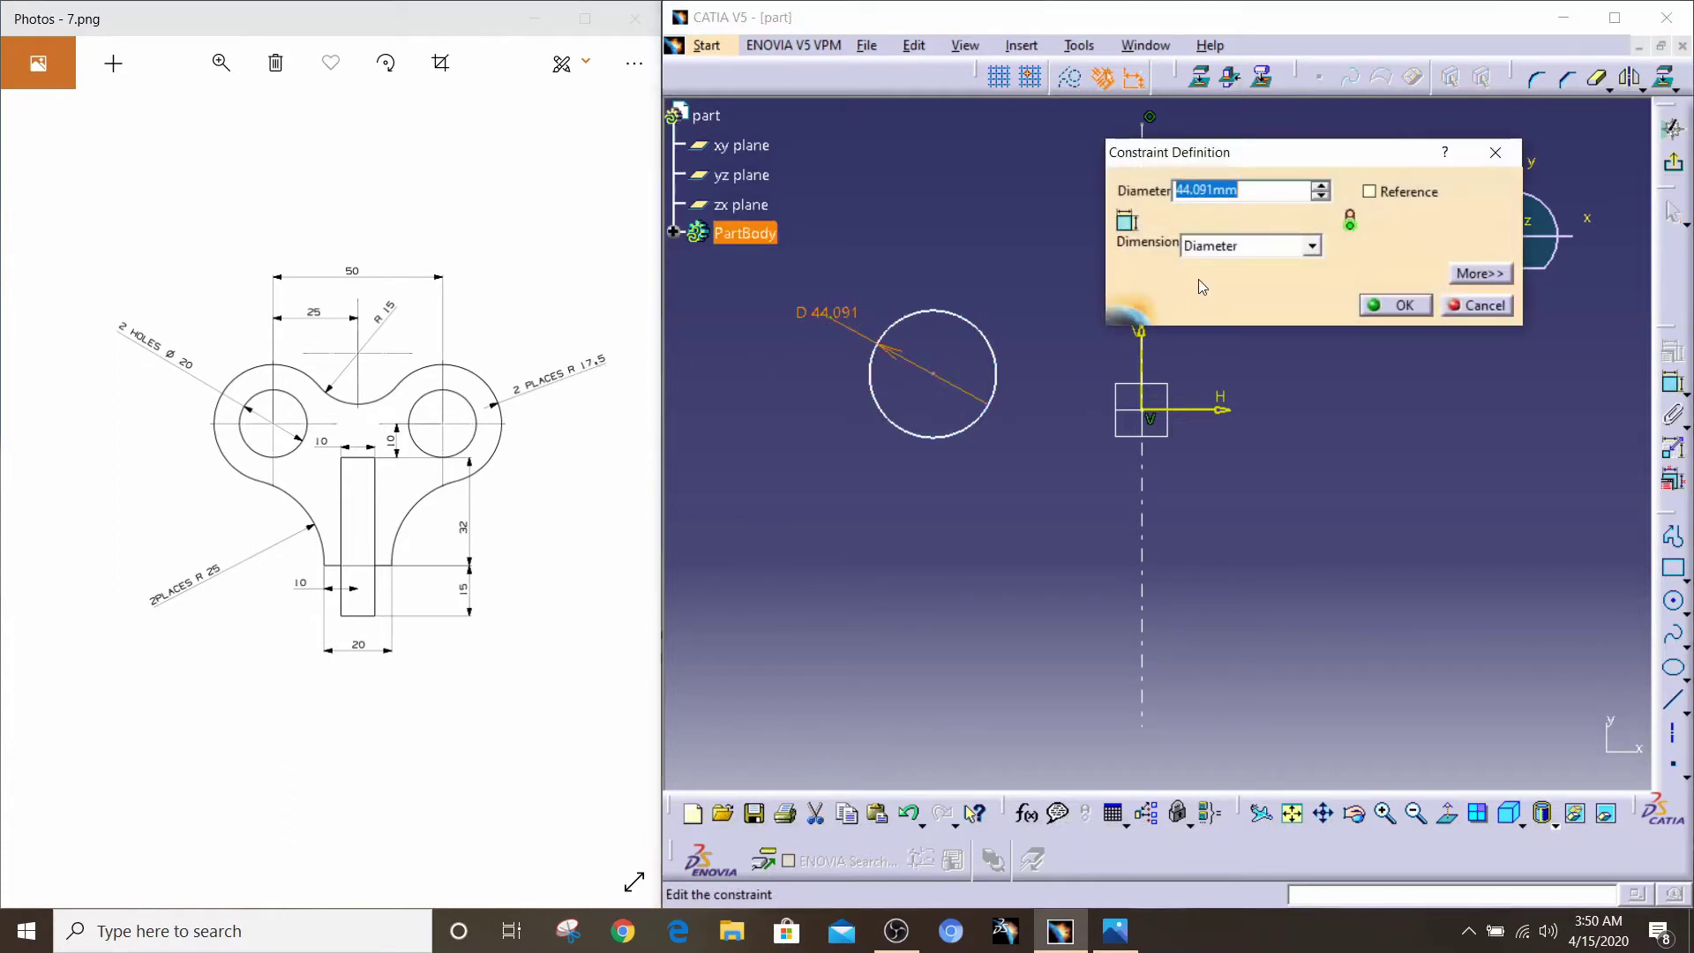
click(1213, 242)
click(1209, 265)
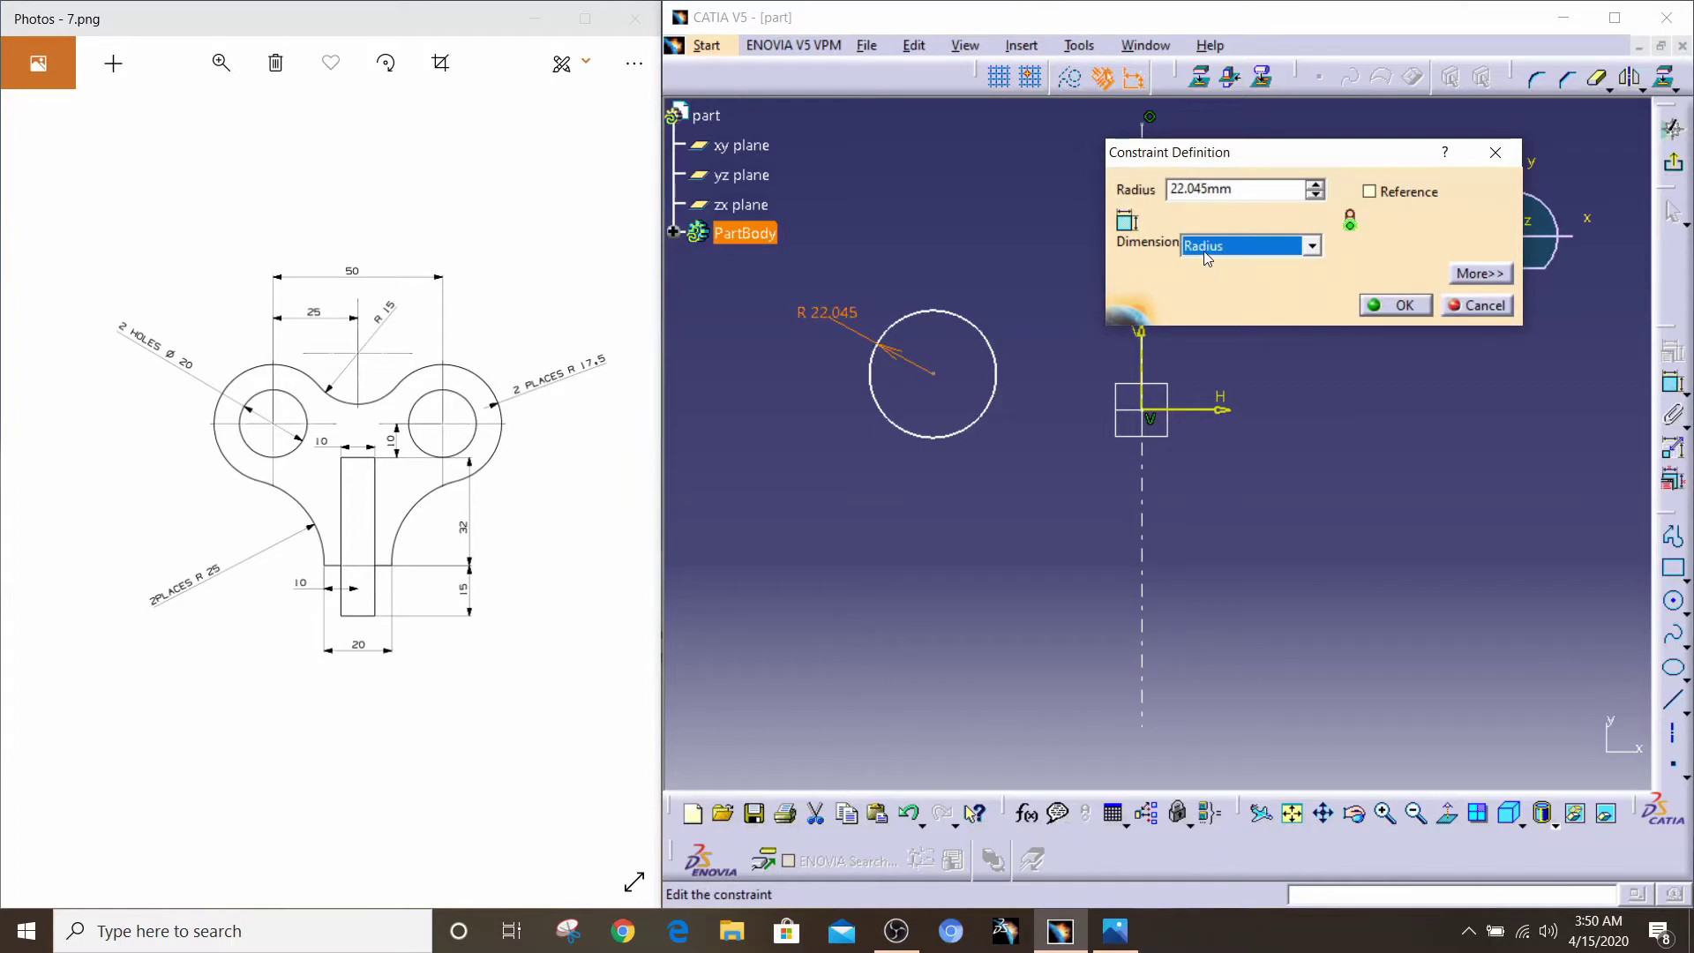
double_click(1205, 187)
text(17.5)
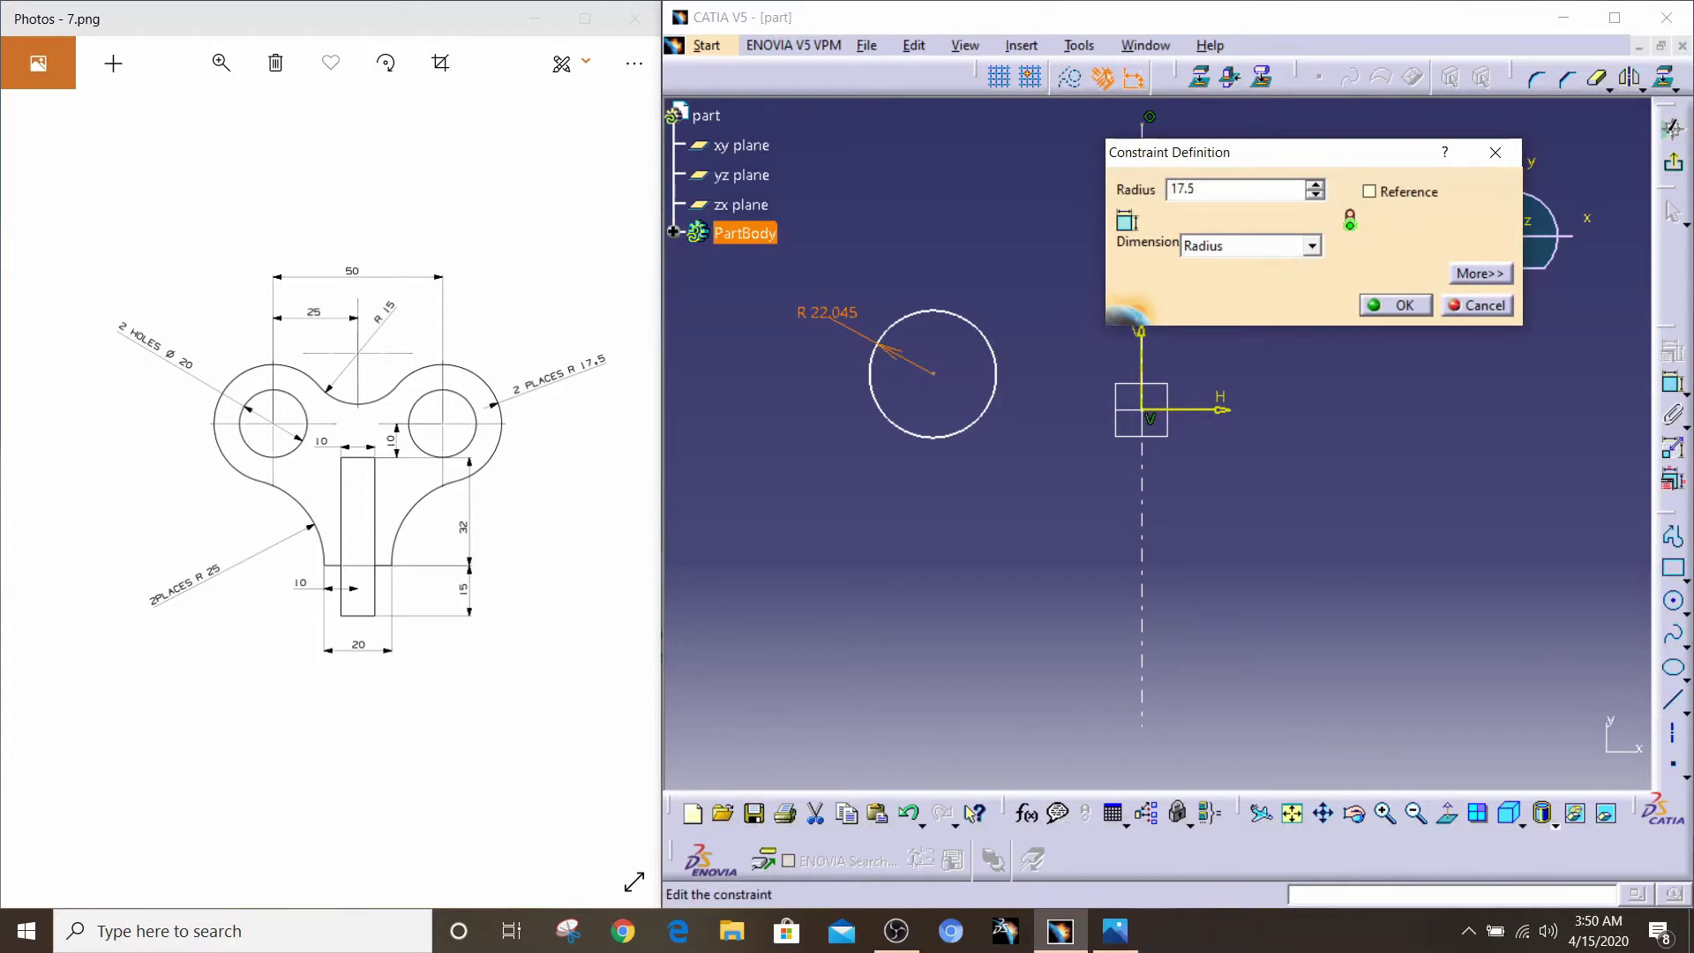
key(Return)
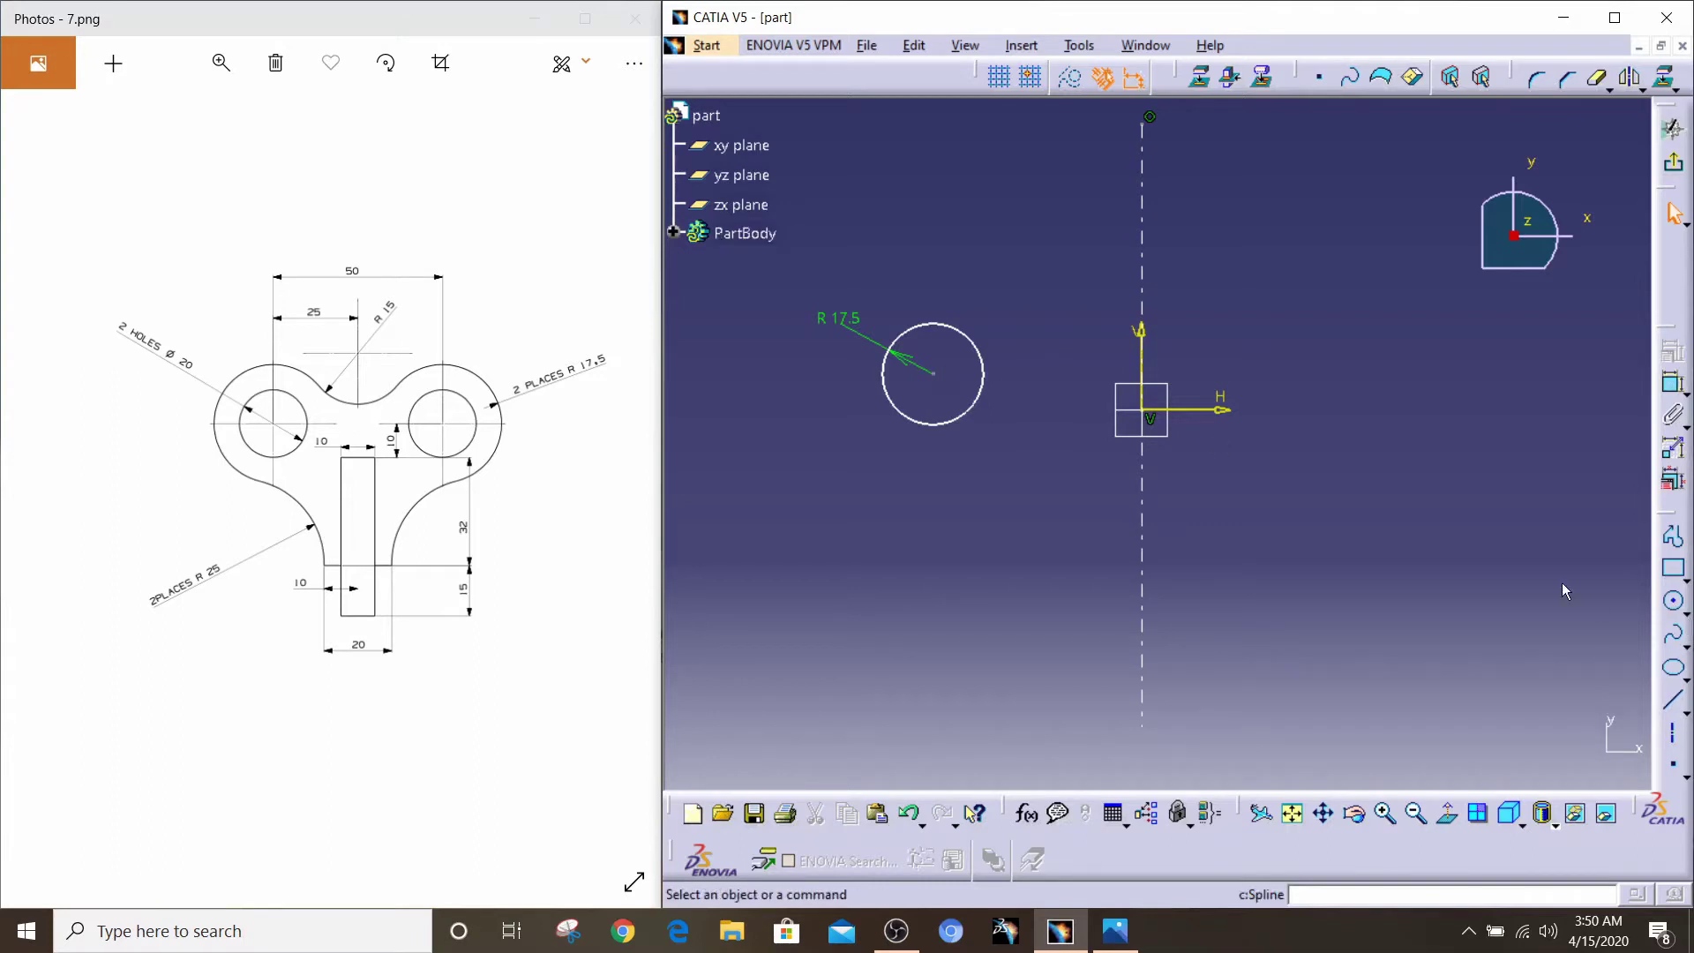
Step: Constrain the circle's centre to 25 from the vertical axis
click(1670, 388)
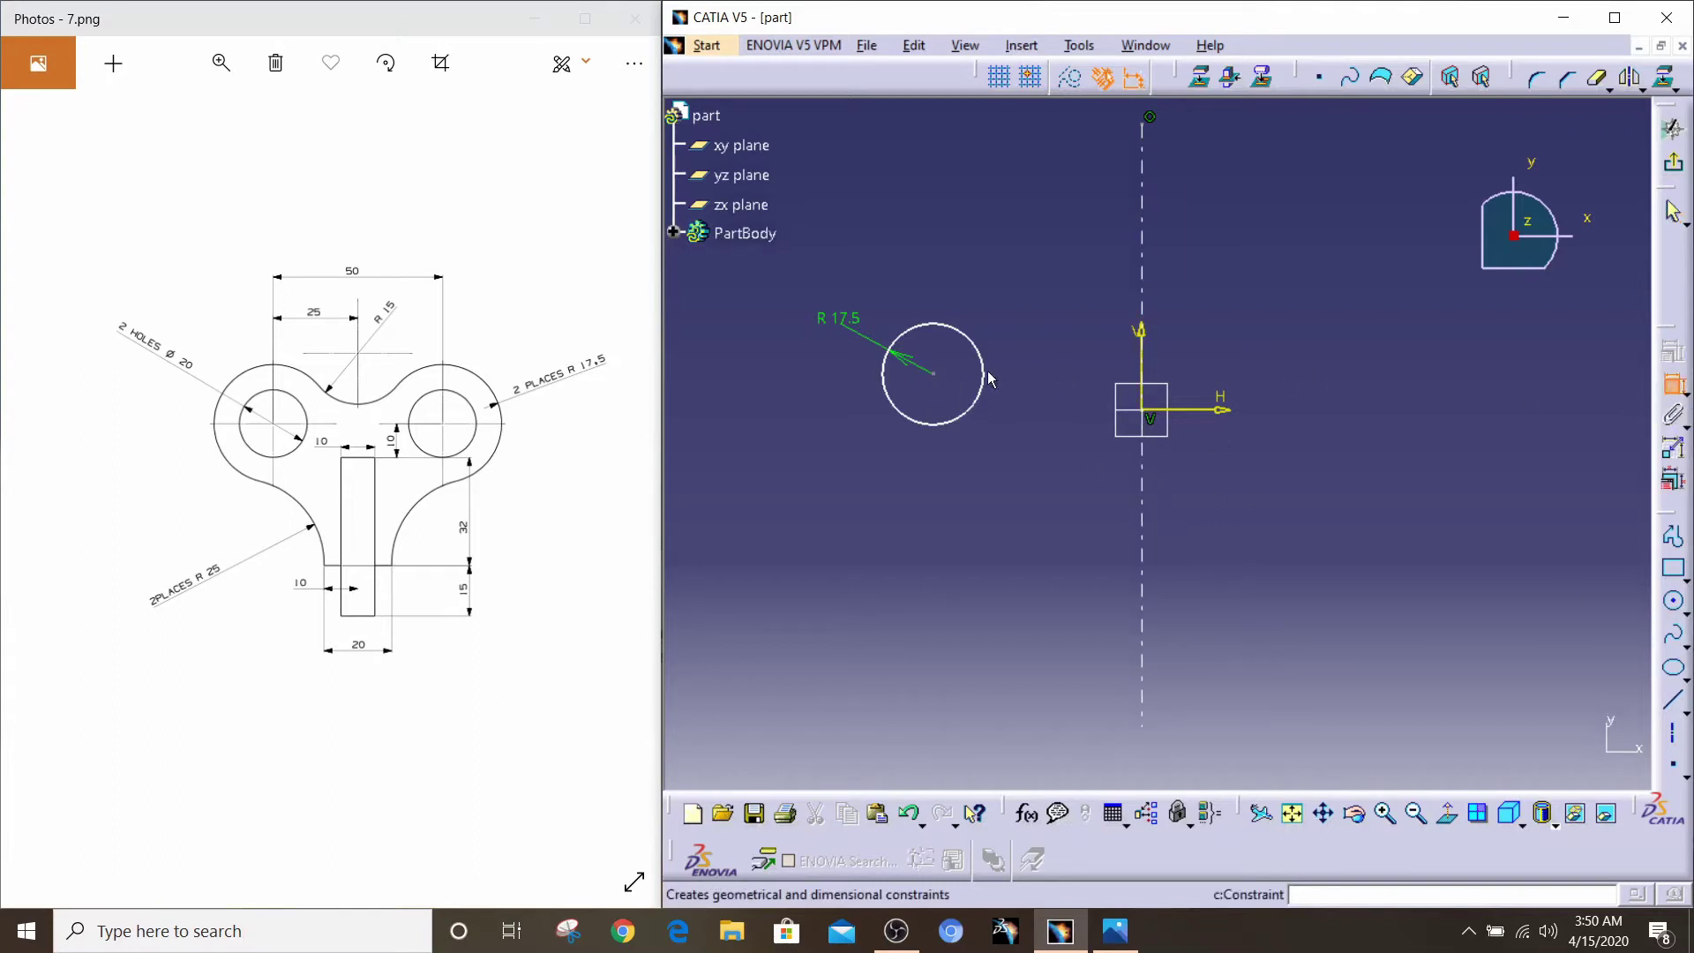
click(934, 374)
click(1141, 285)
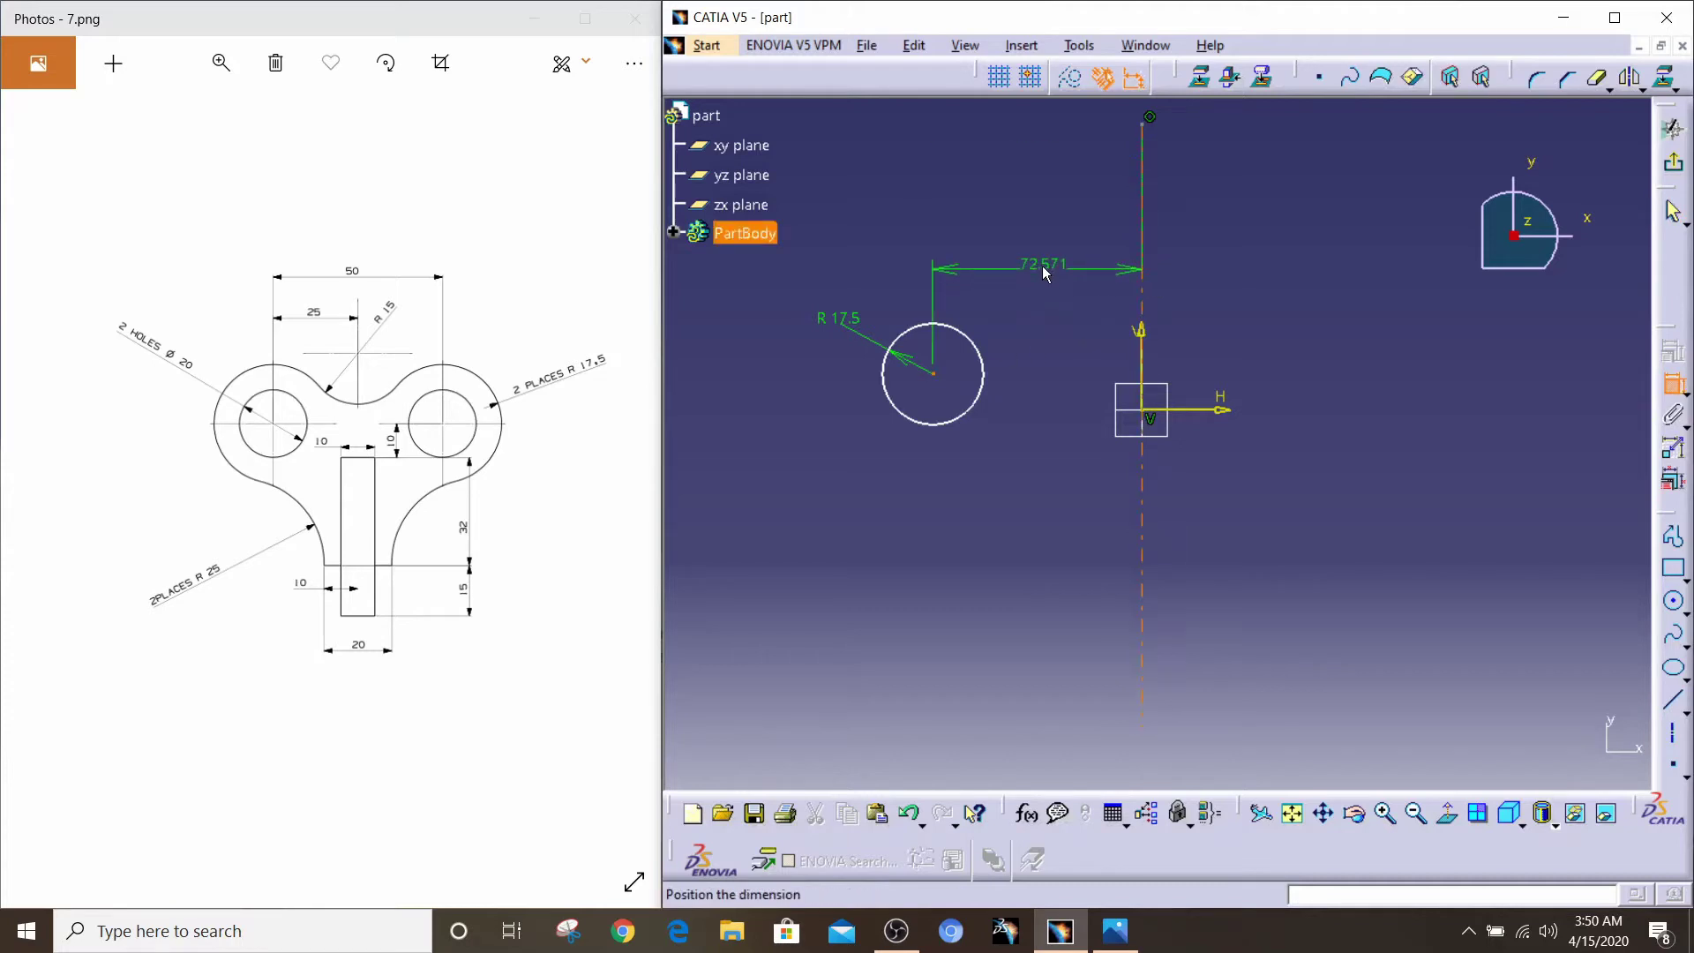
click(1037, 258)
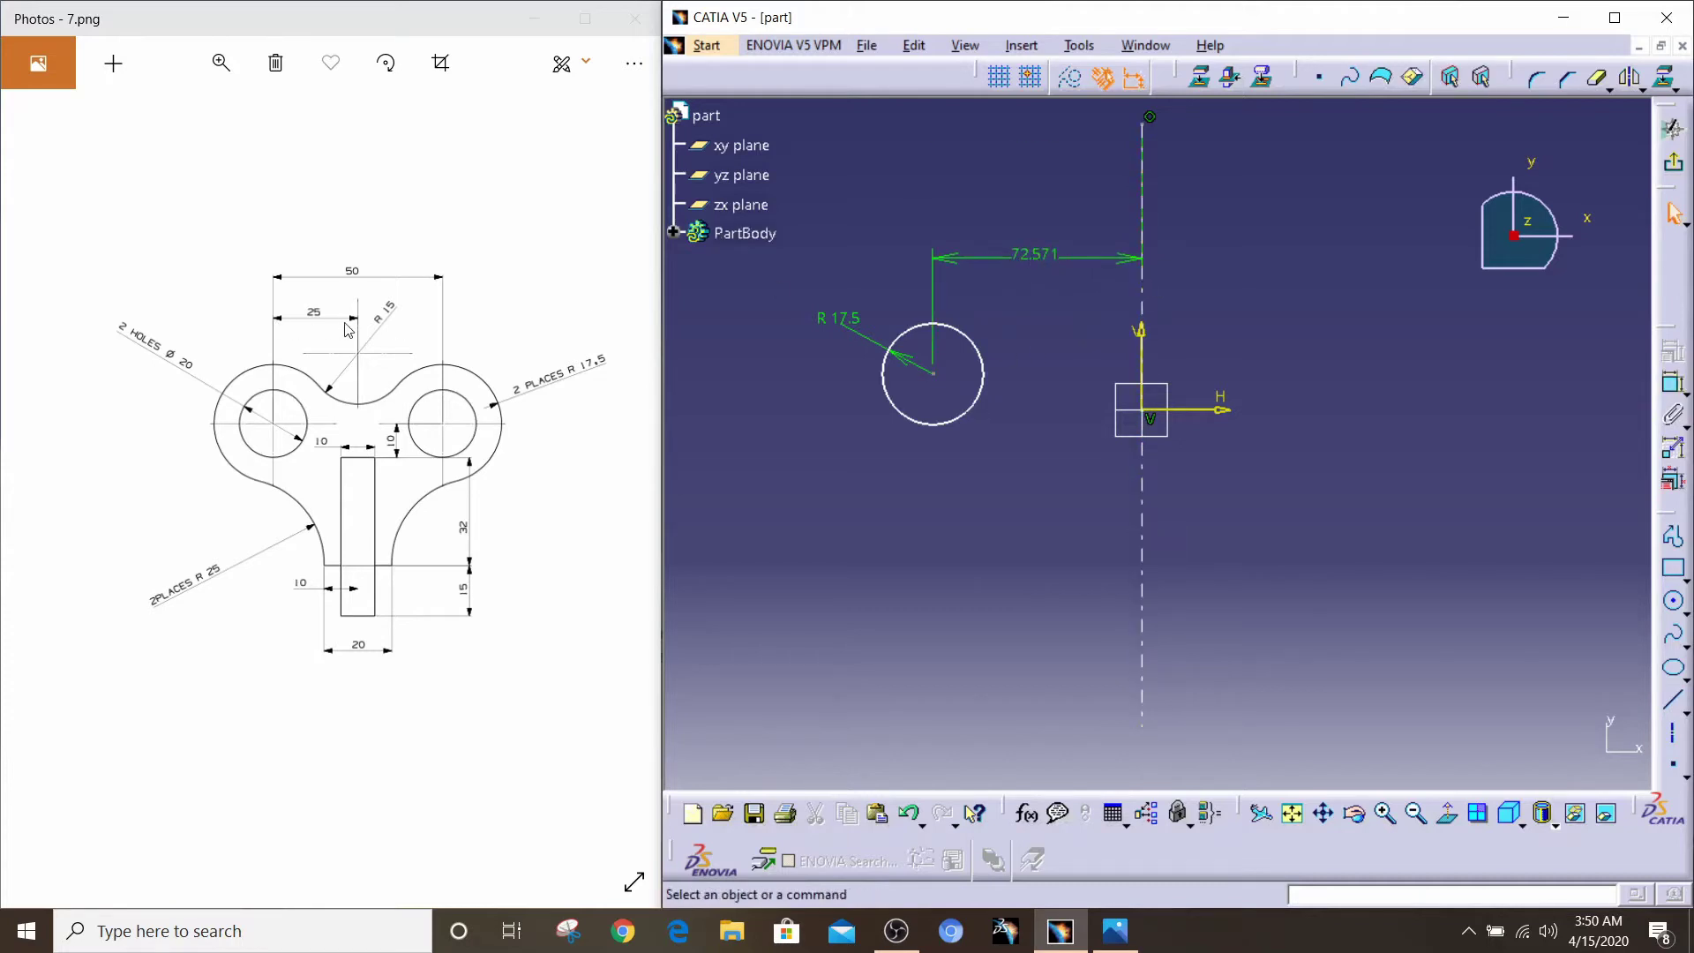
double_click(1028, 257)
text(25)
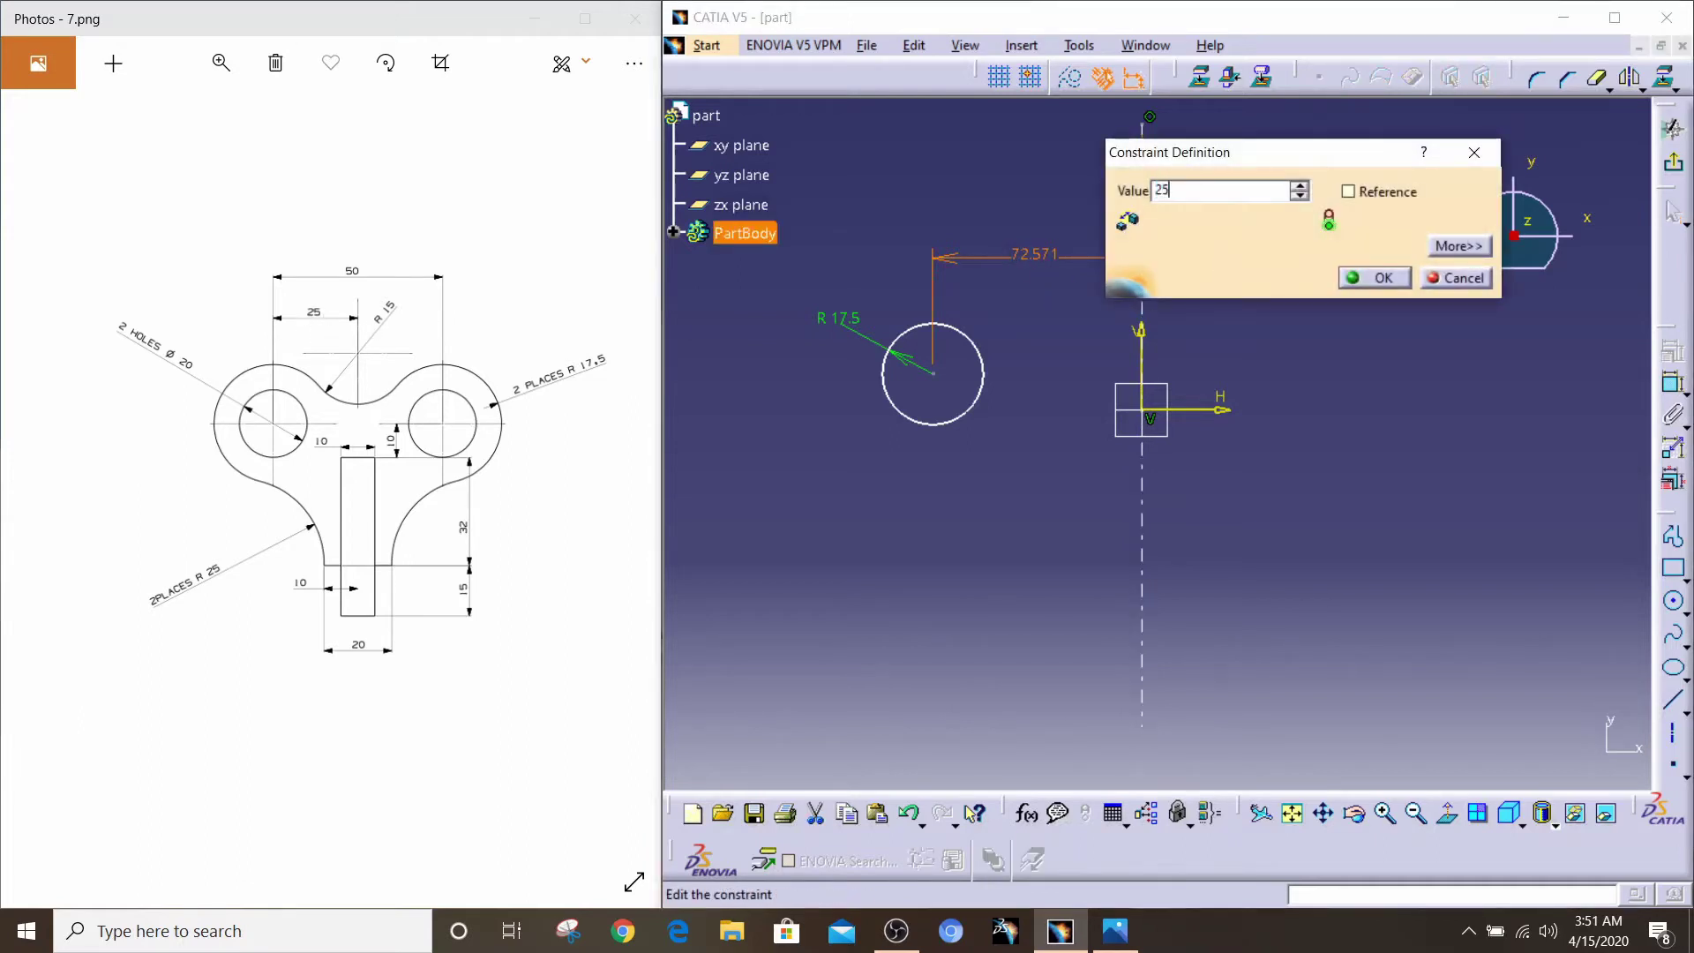
key(Return)
Step: Move the R 17.5 and 25 dimension labels closer to the circle
click(1310, 247)
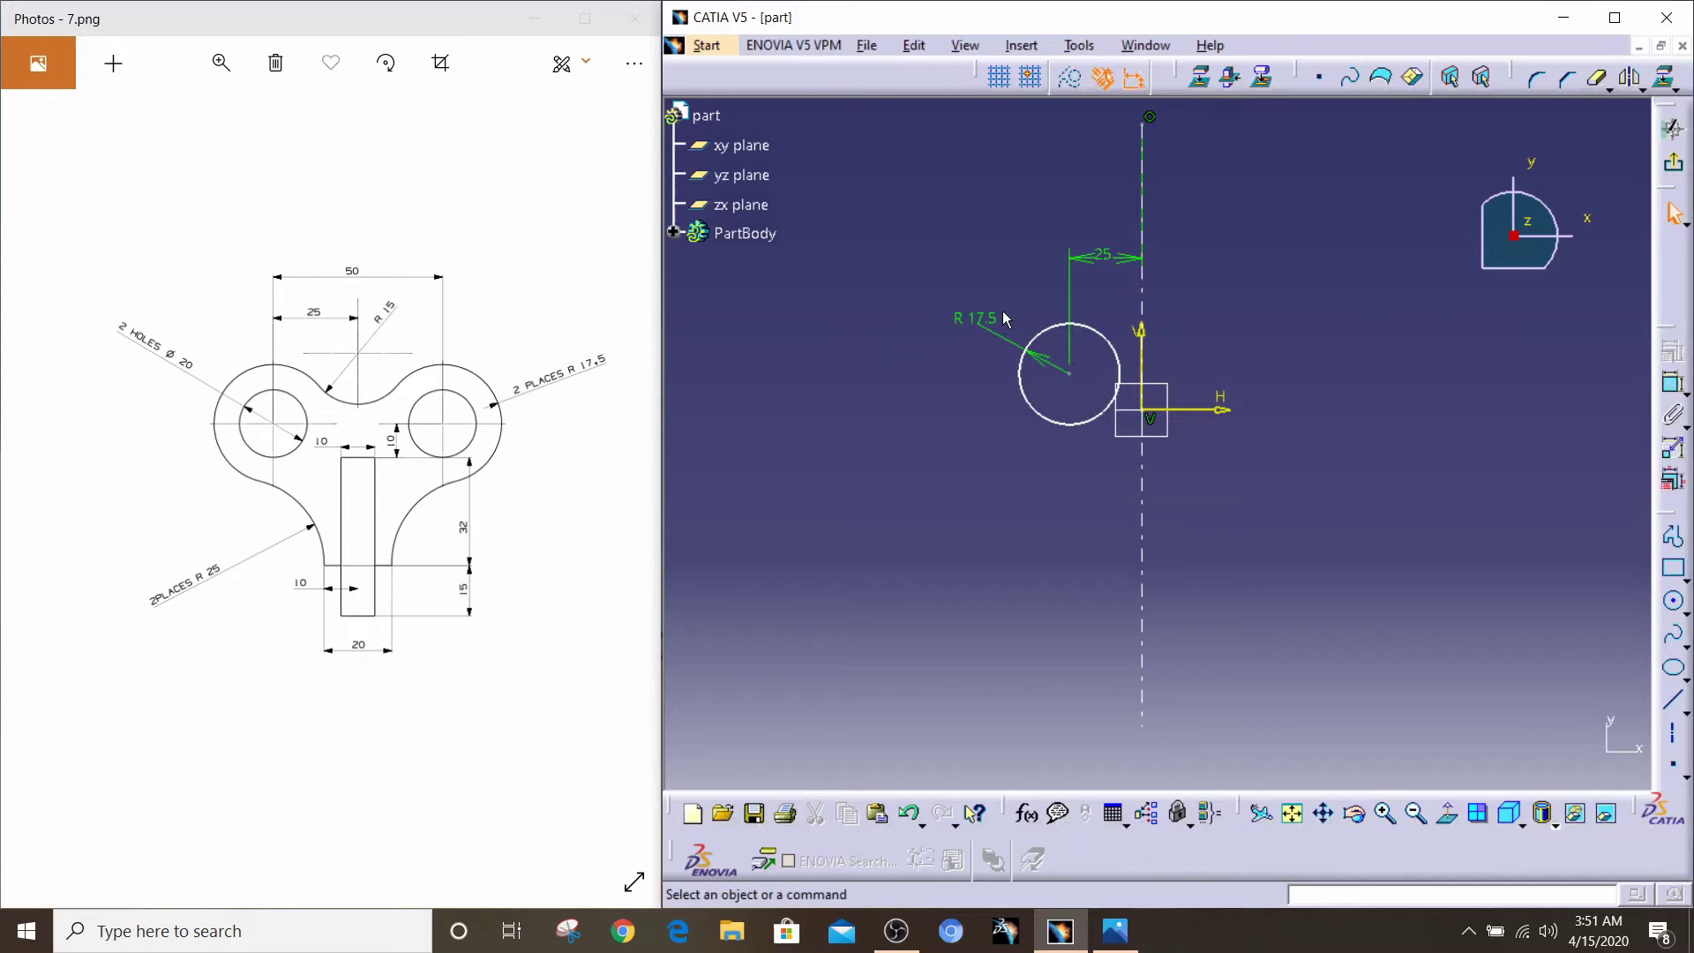
drag(1002, 311, 1015, 319)
drag(1105, 256, 1114, 302)
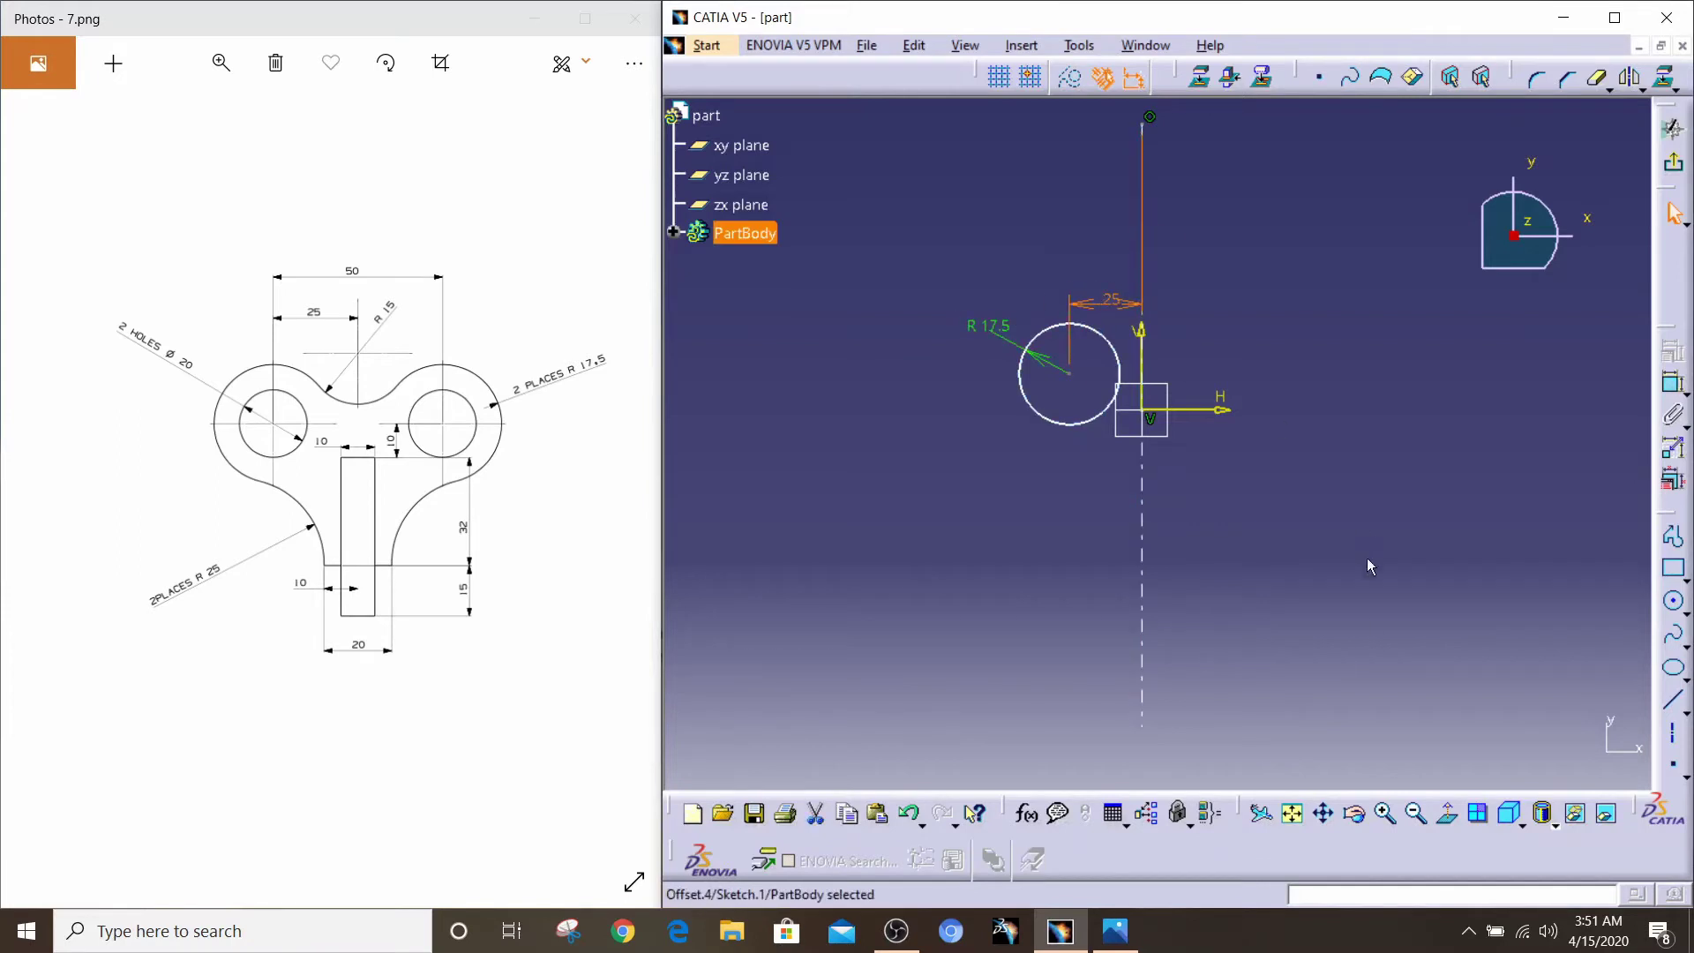
click(1384, 814)
click(1384, 814)
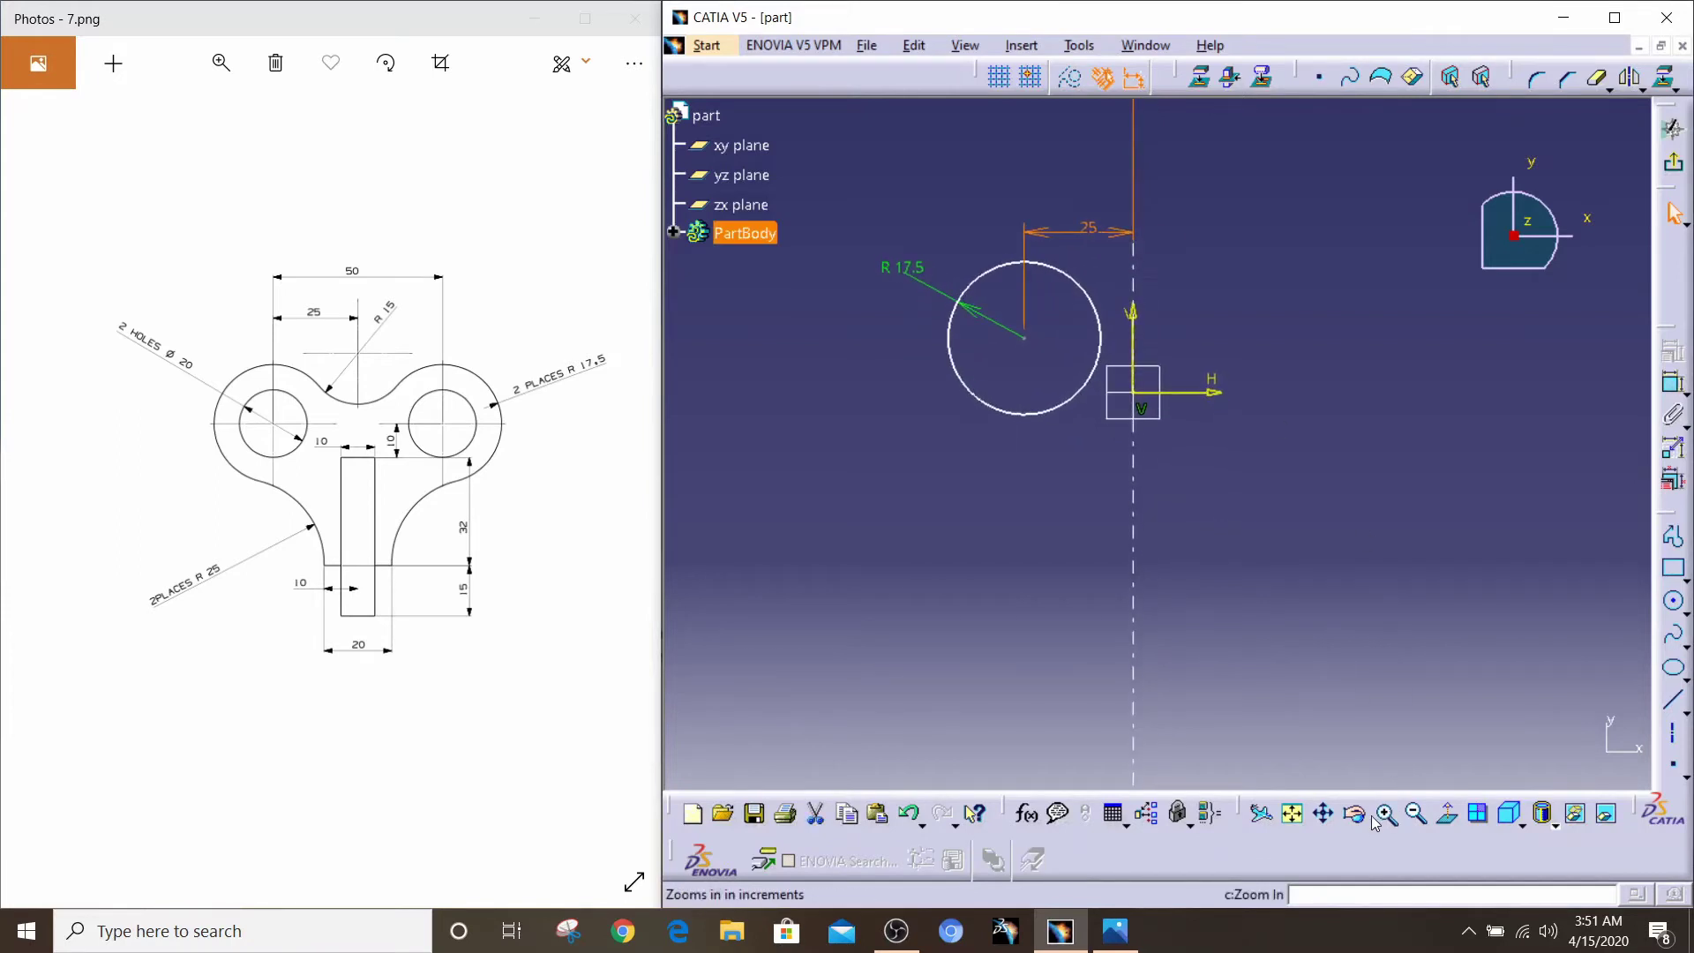
click(1316, 385)
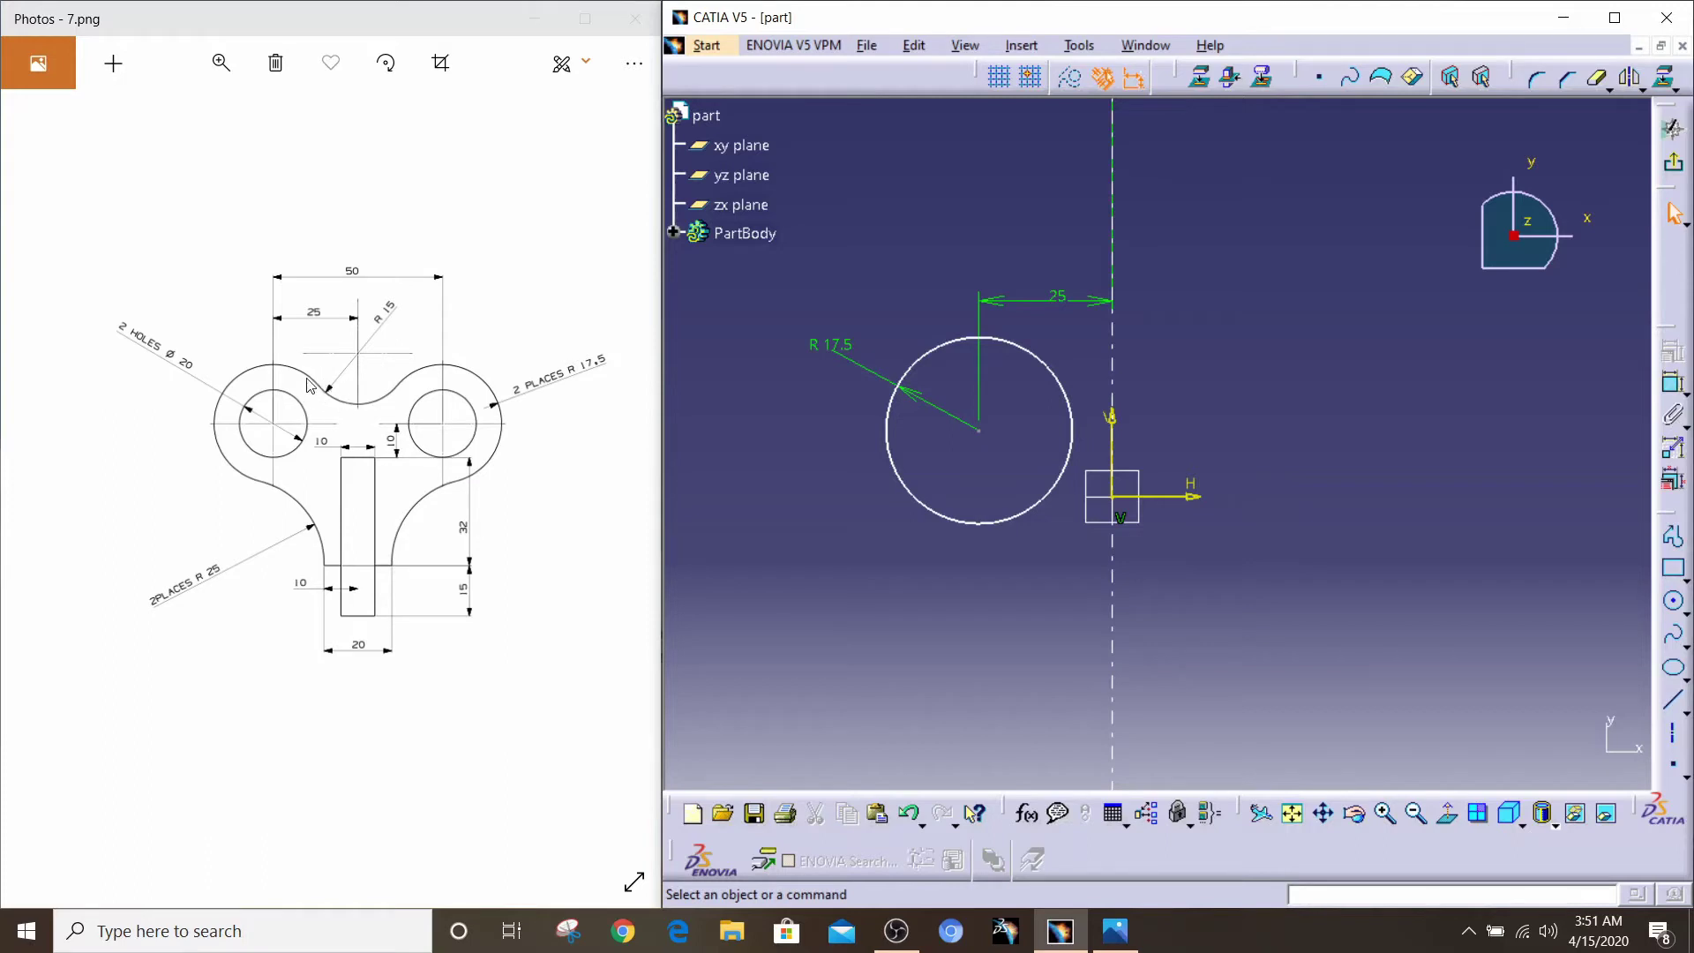
Step: Draw a second circle centred on the vertical axis above the first circle
click(1676, 605)
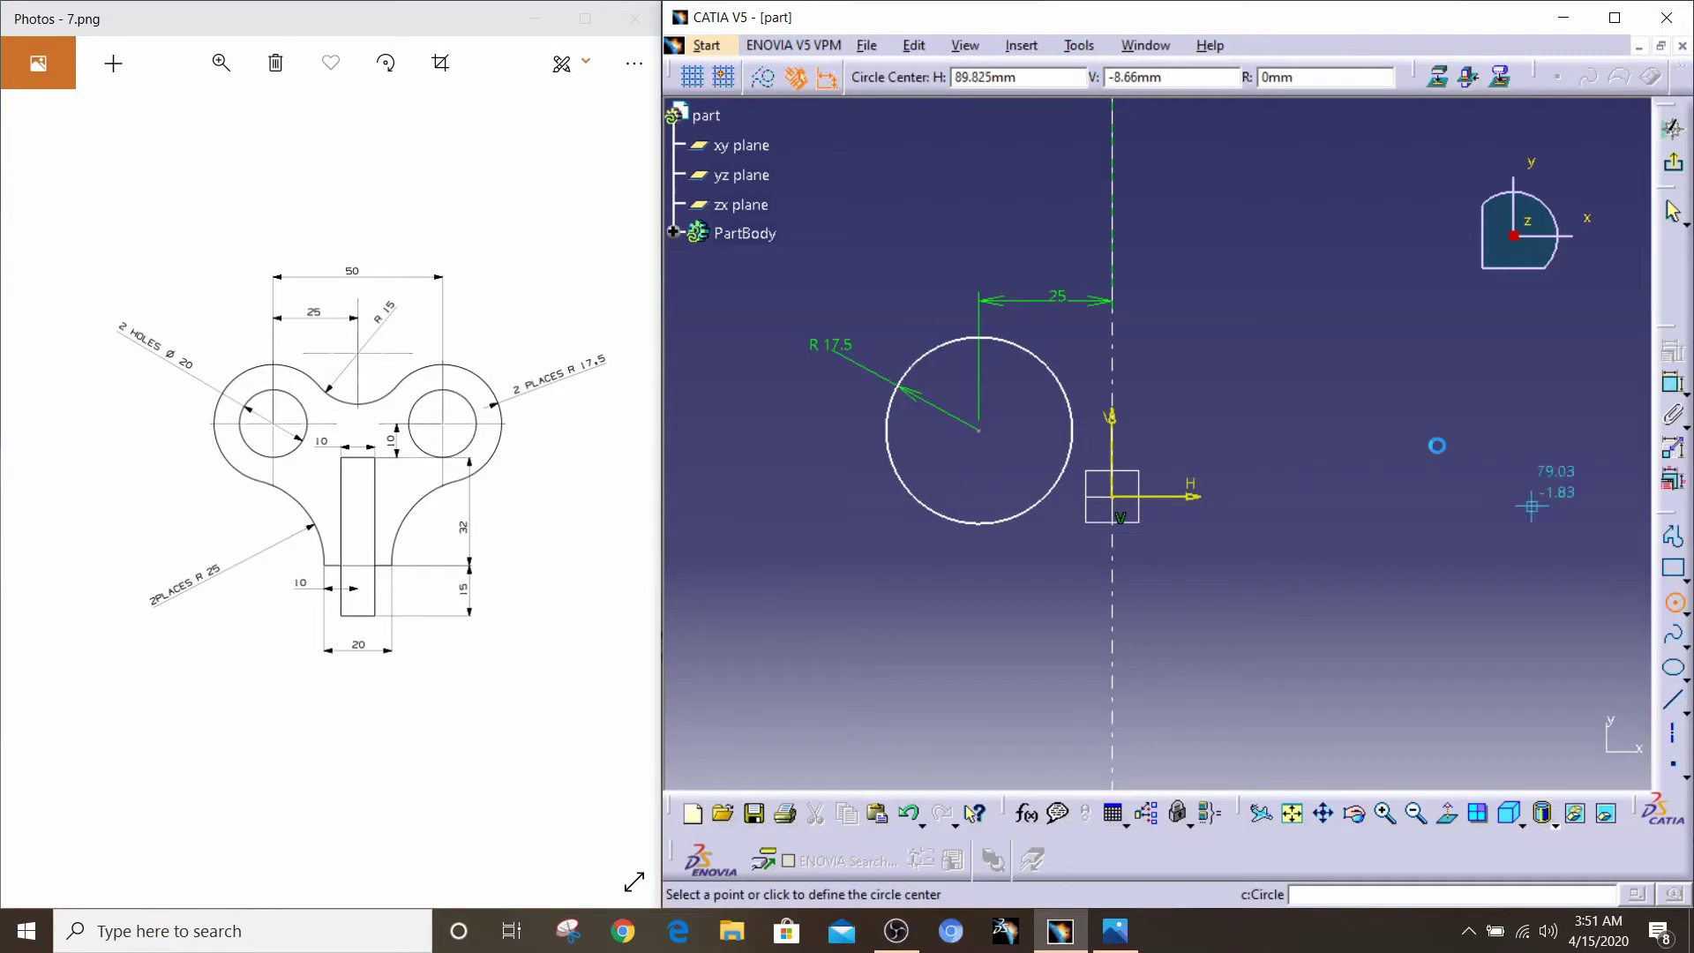
click(1112, 315)
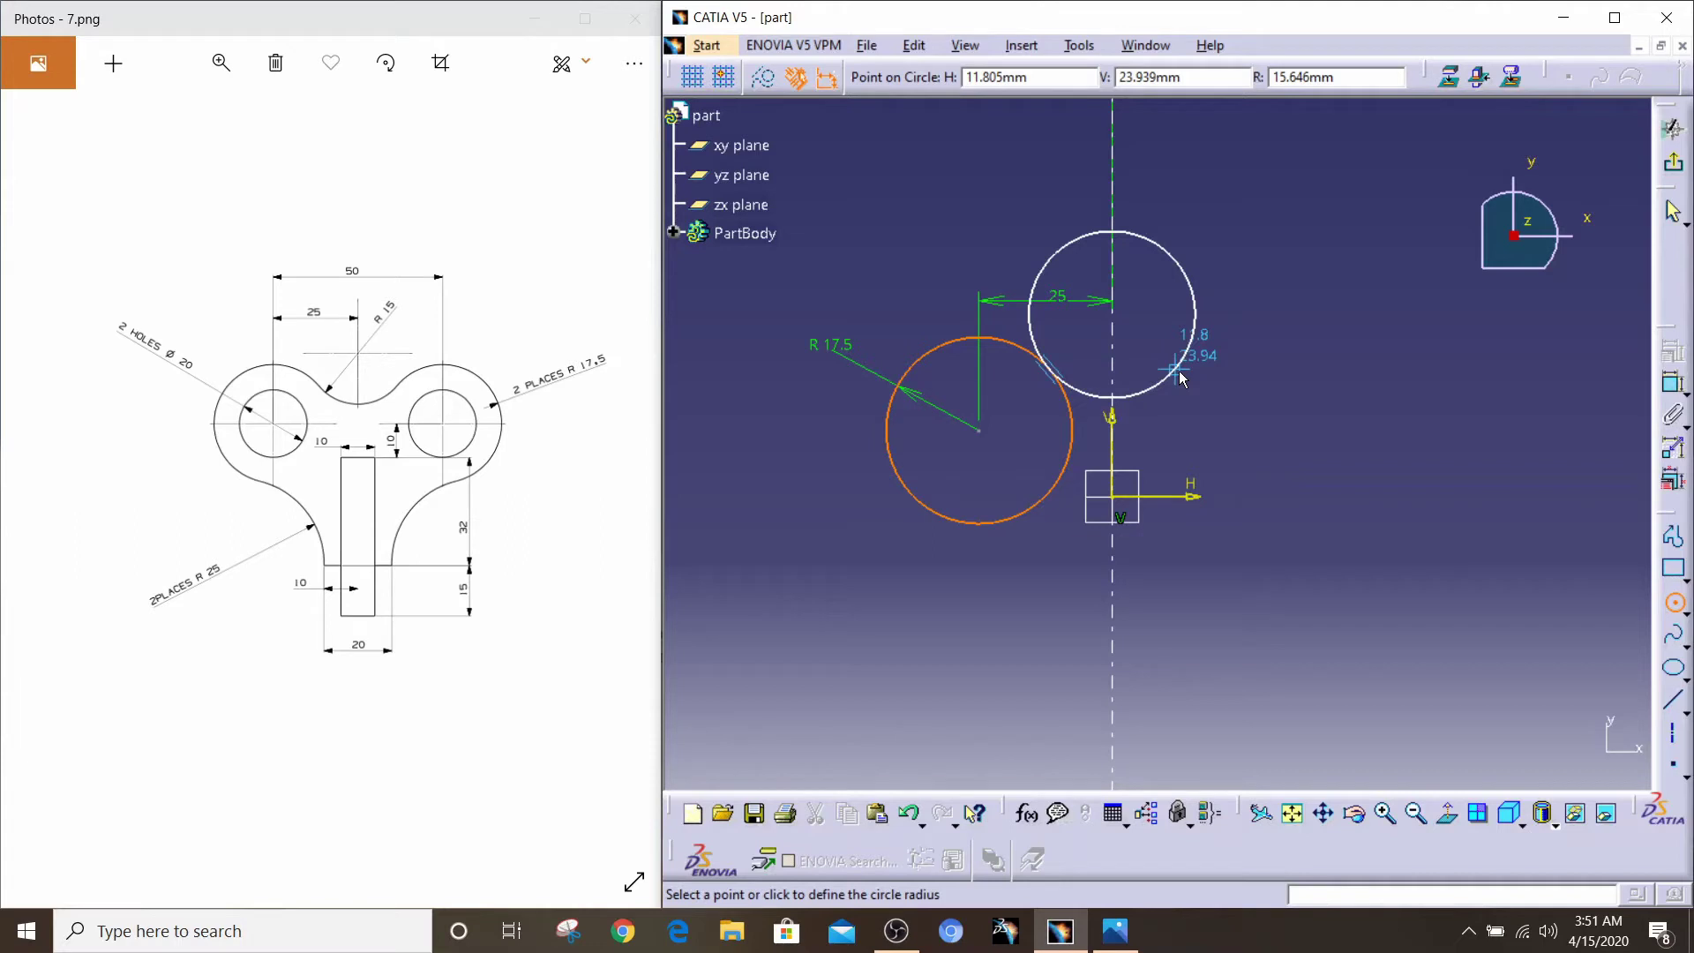
click(1183, 378)
click(1320, 321)
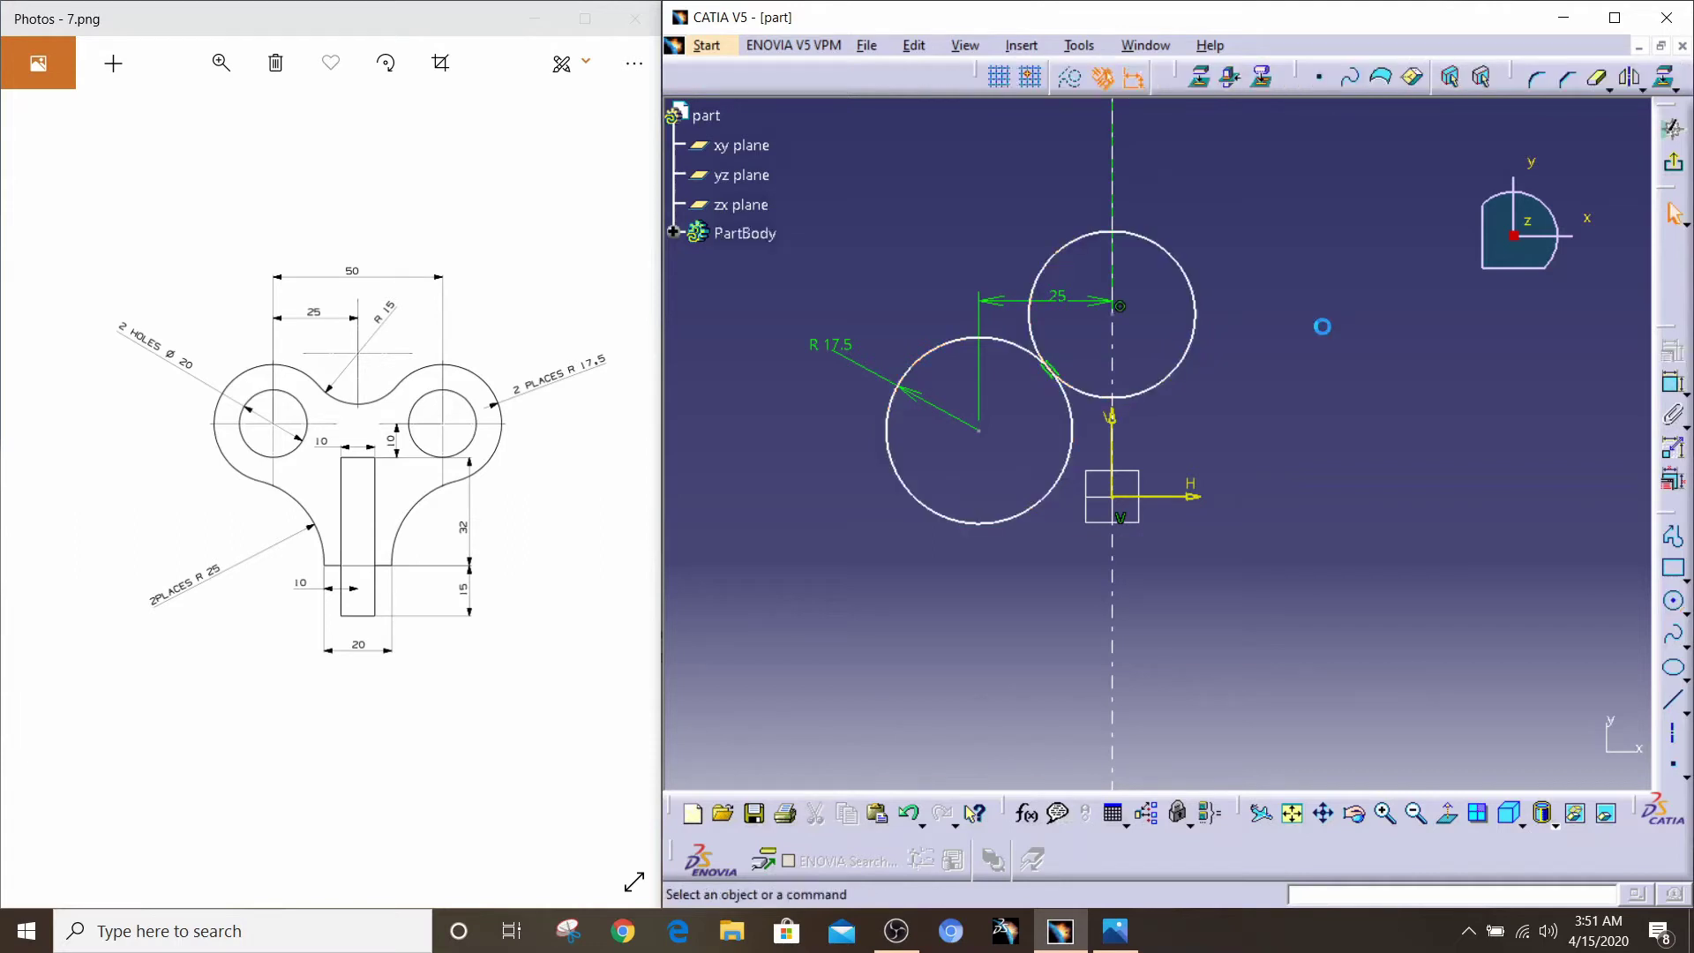
click(1079, 416)
click(1097, 397)
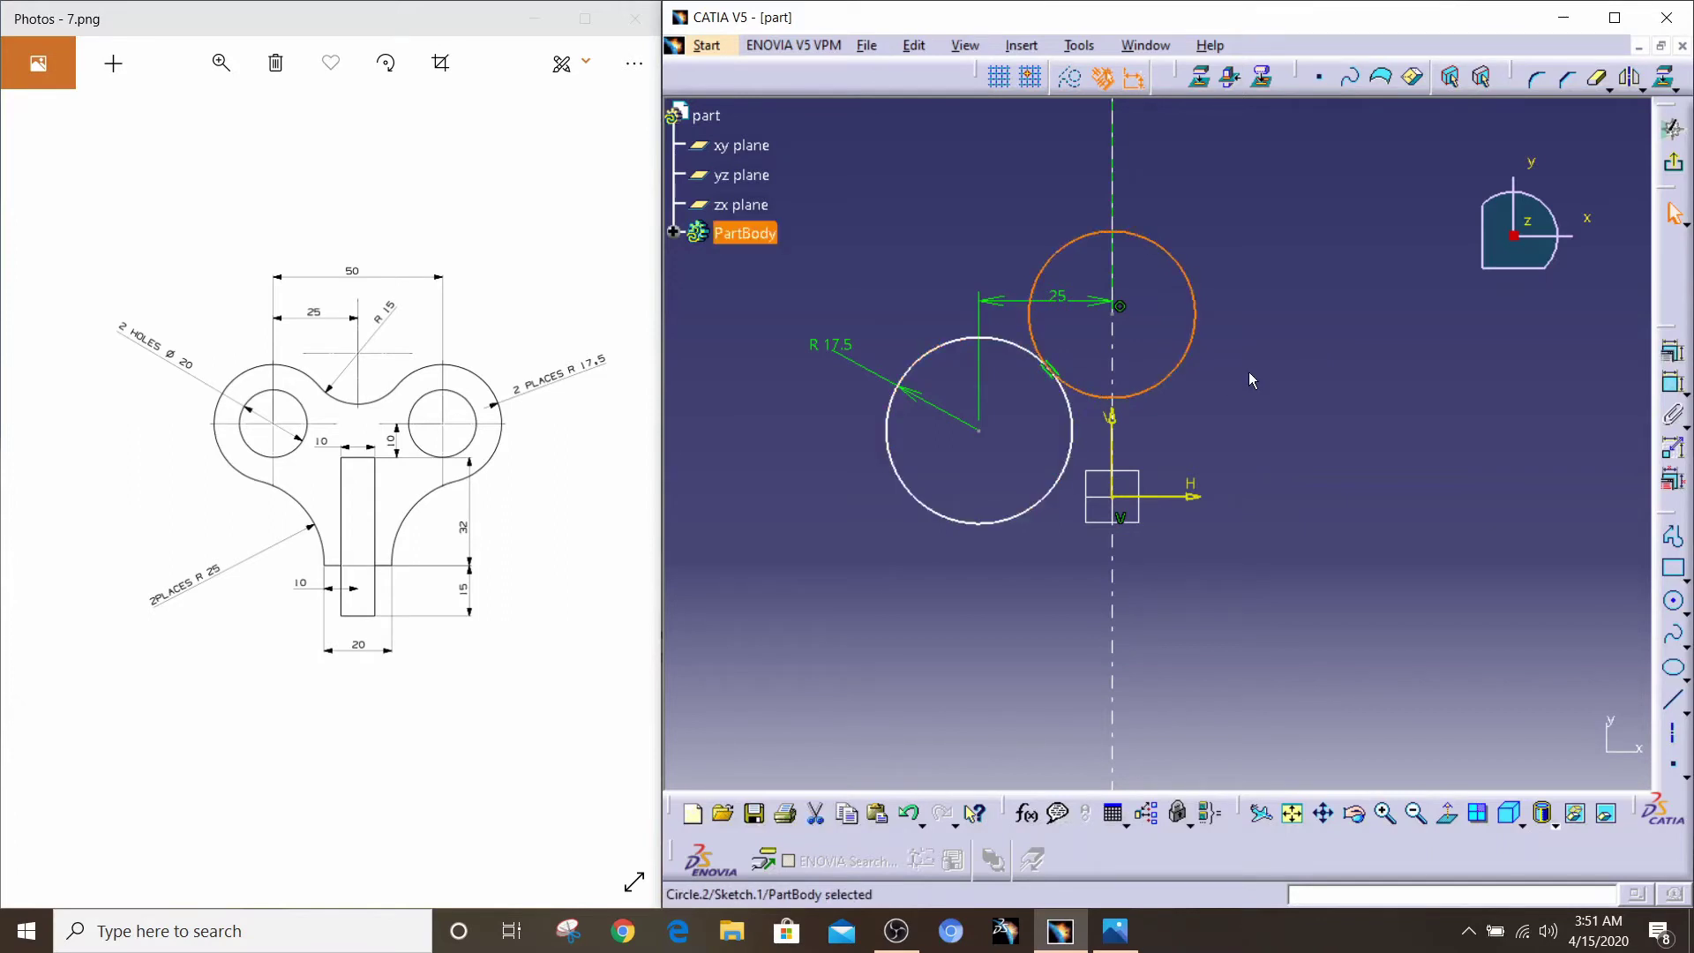
click(1250, 371)
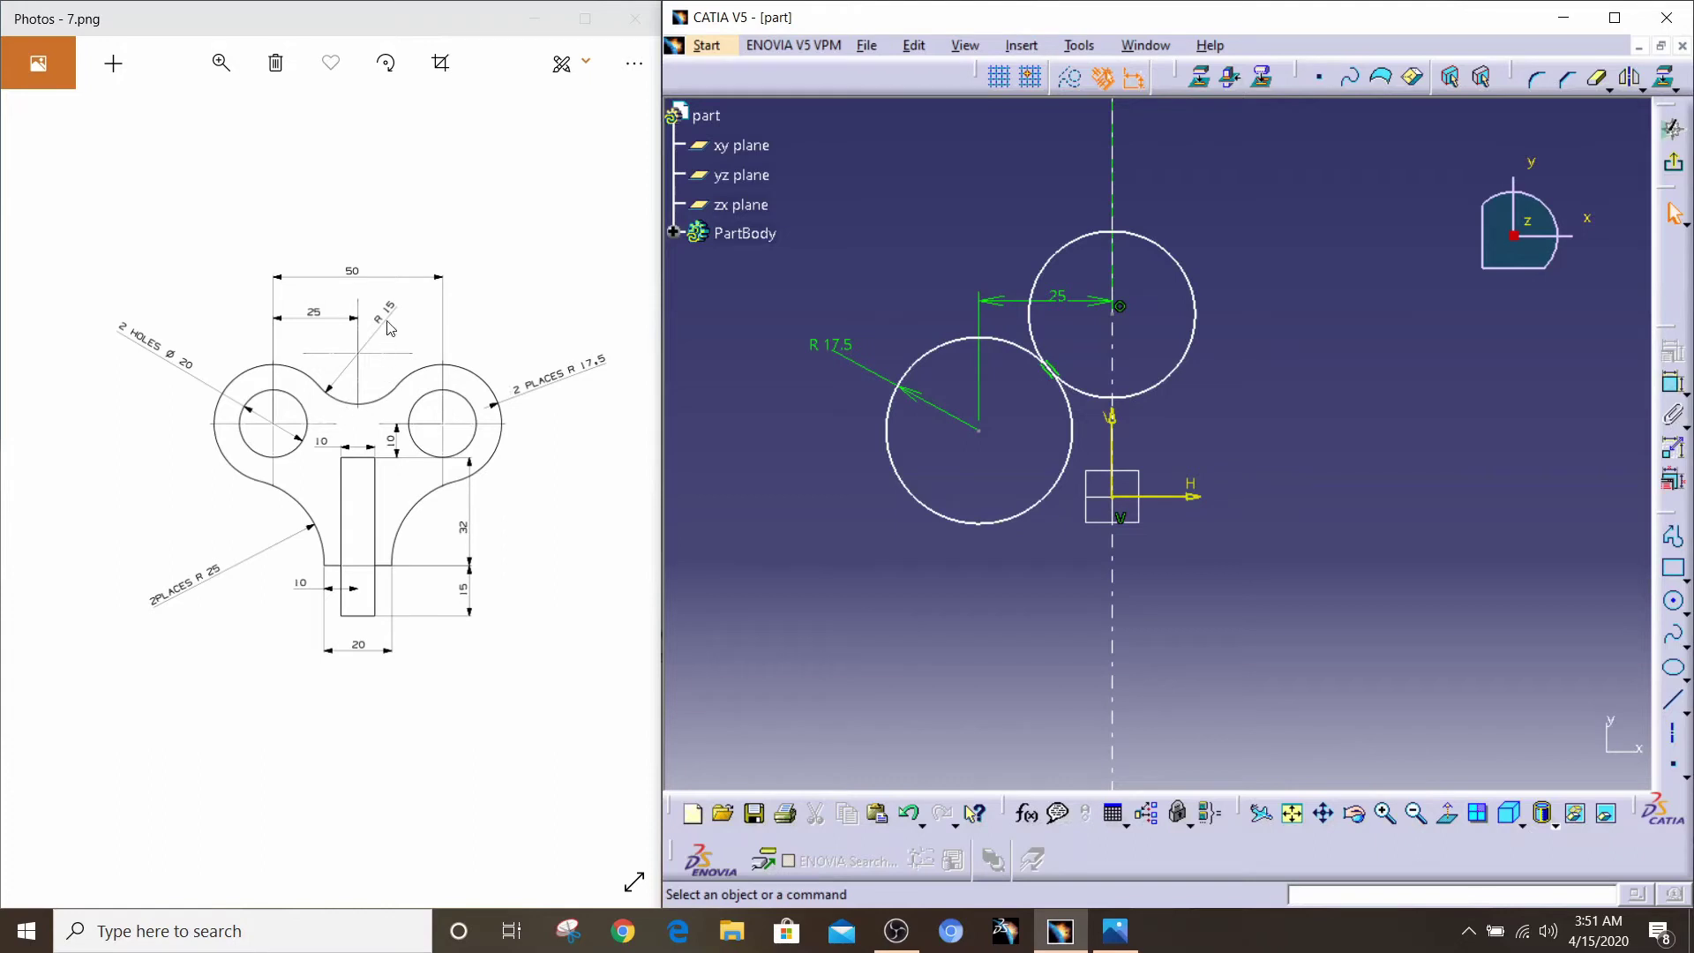
Step: Dimension the upper circle's radius as 15 mm
click(1666, 388)
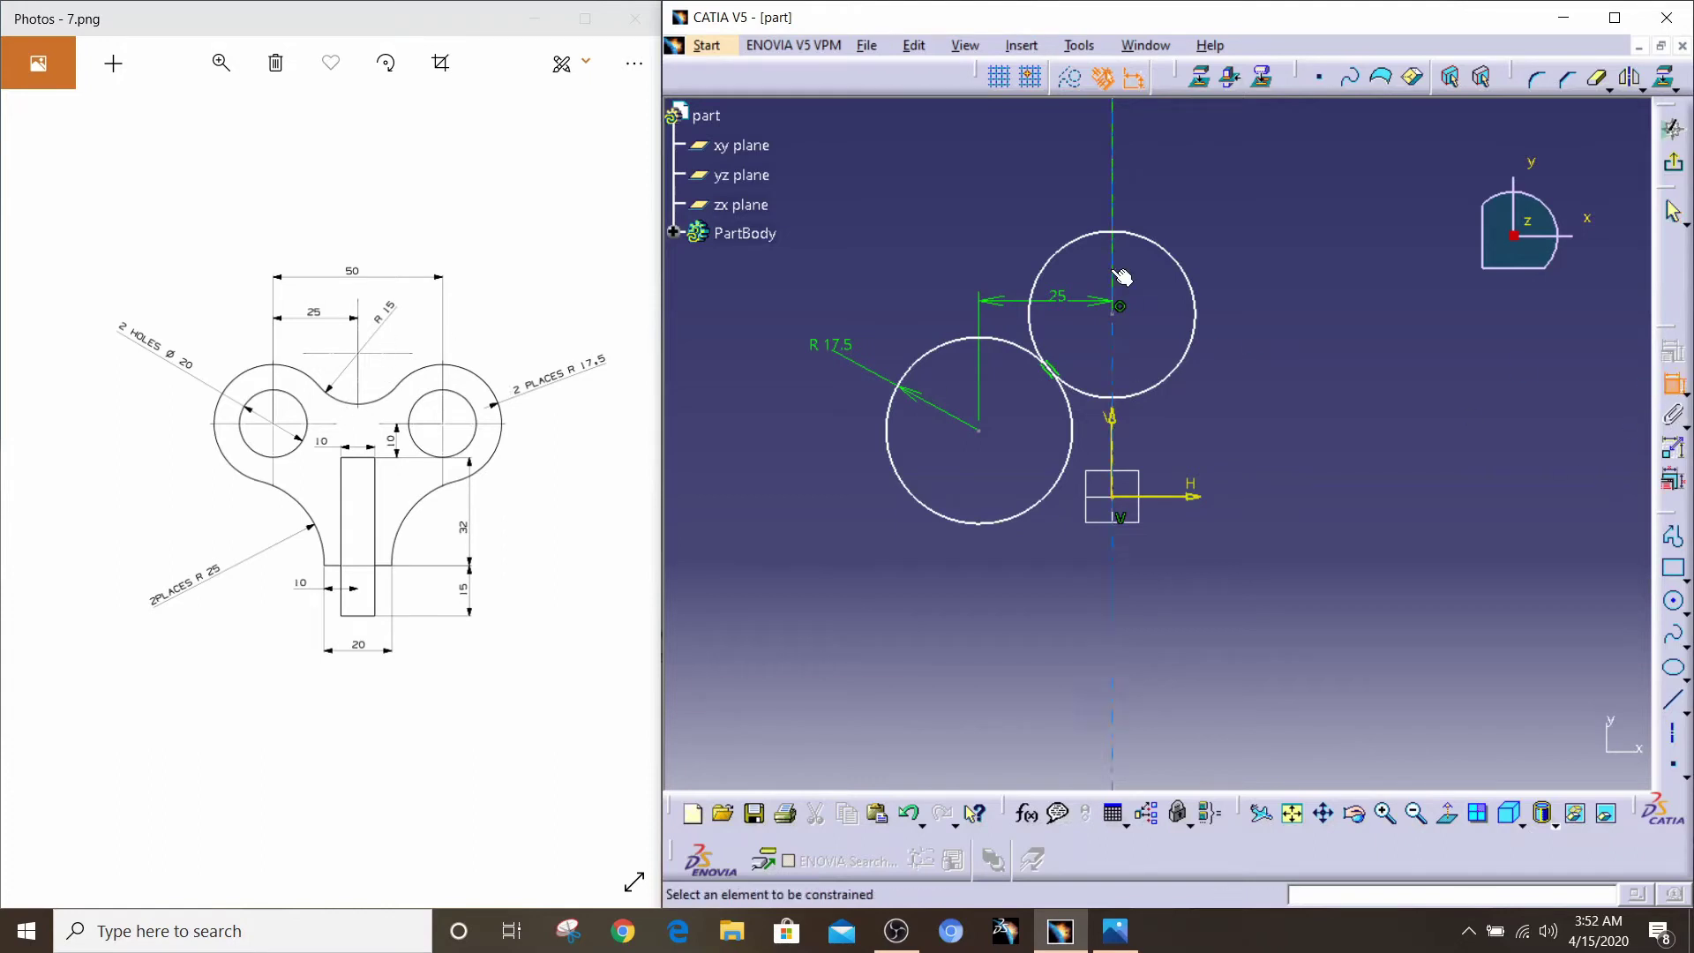
click(1081, 238)
click(958, 206)
double_click(944, 202)
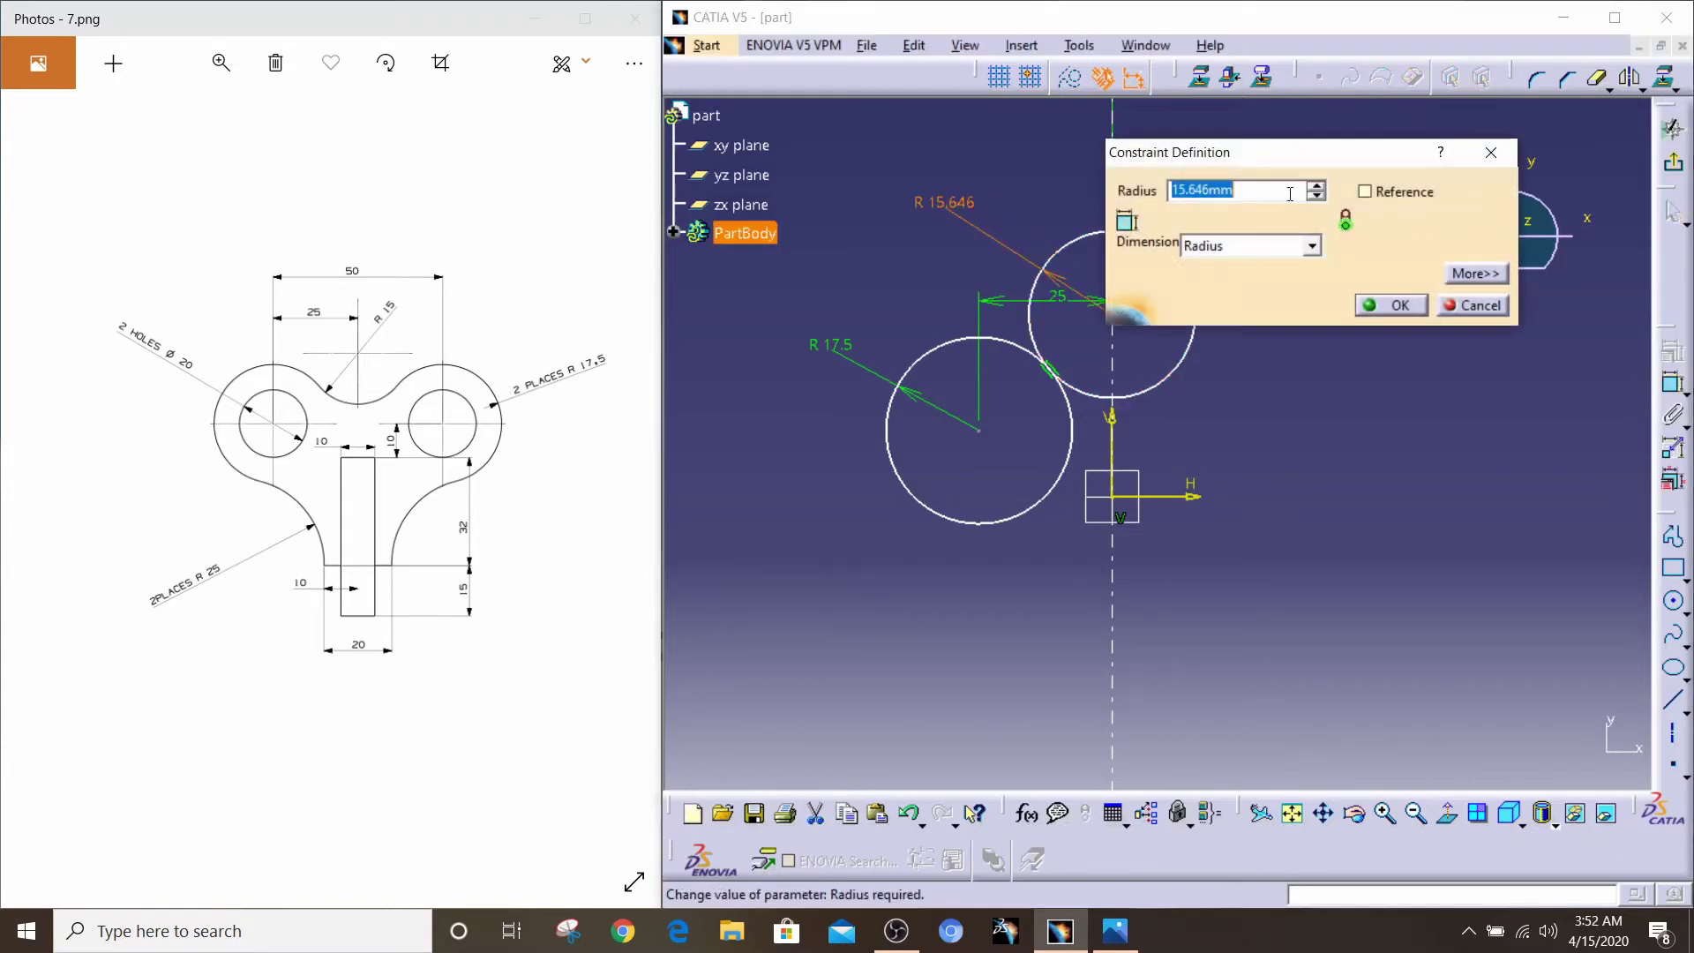
text(15)
key(Return)
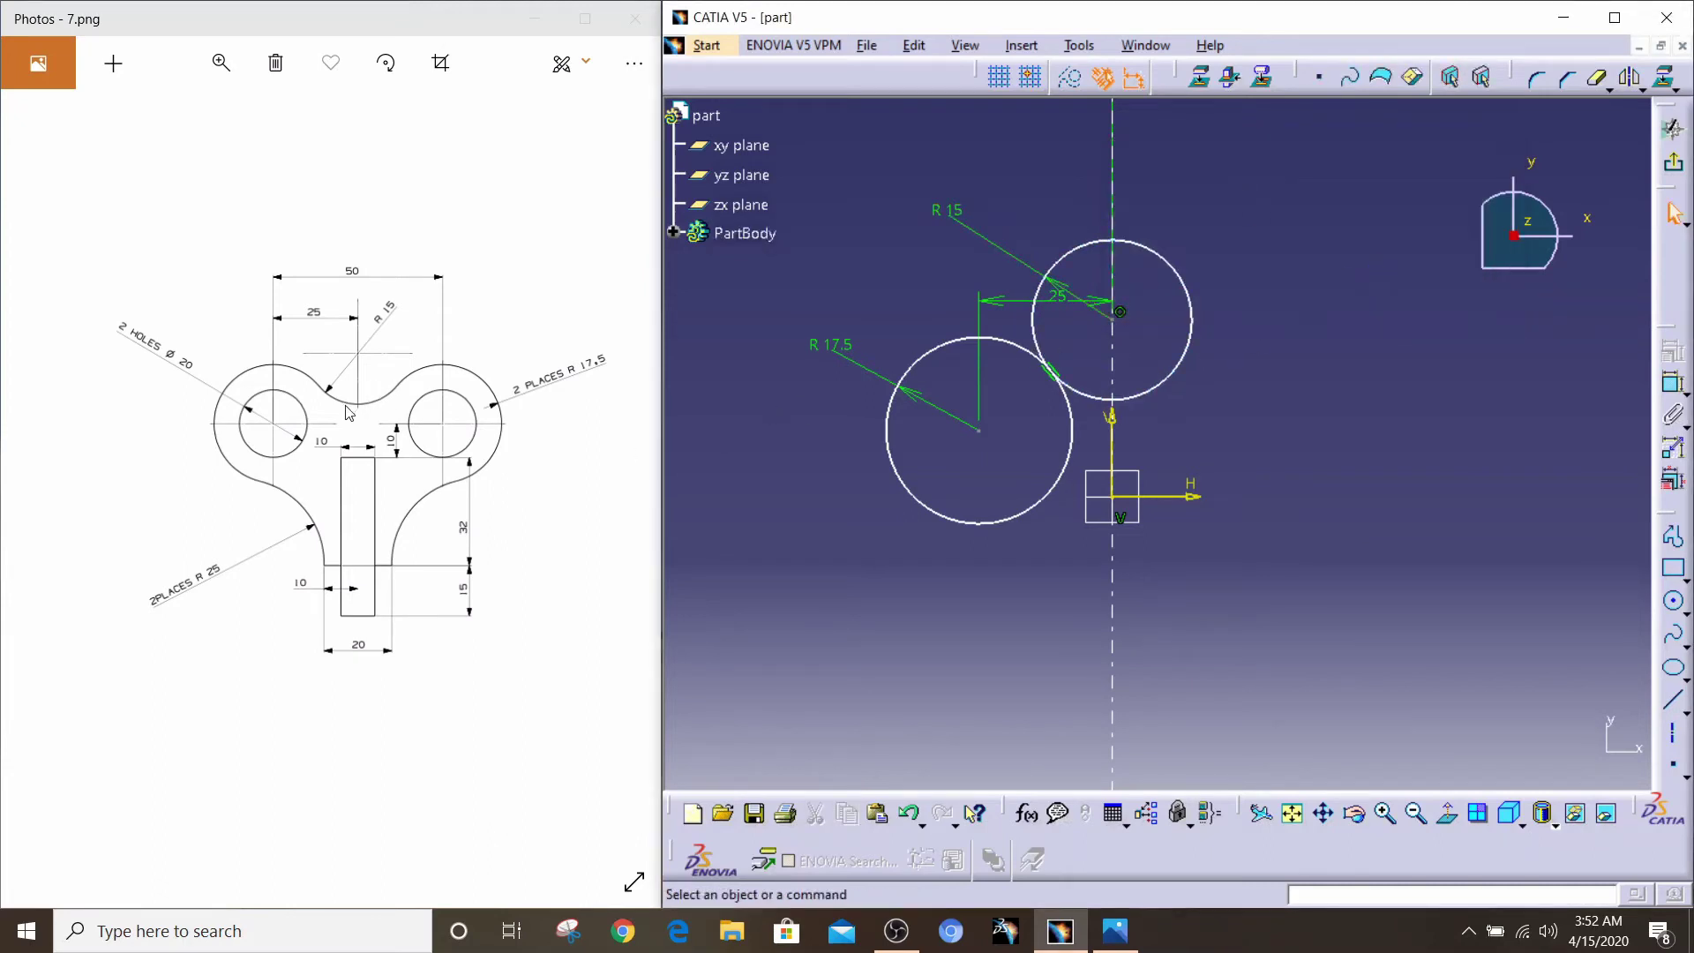
click(1673, 668)
key(Escape)
Step: Draw a circle below the R 17.5 circle touching it, and set its radius to 25
click(1674, 608)
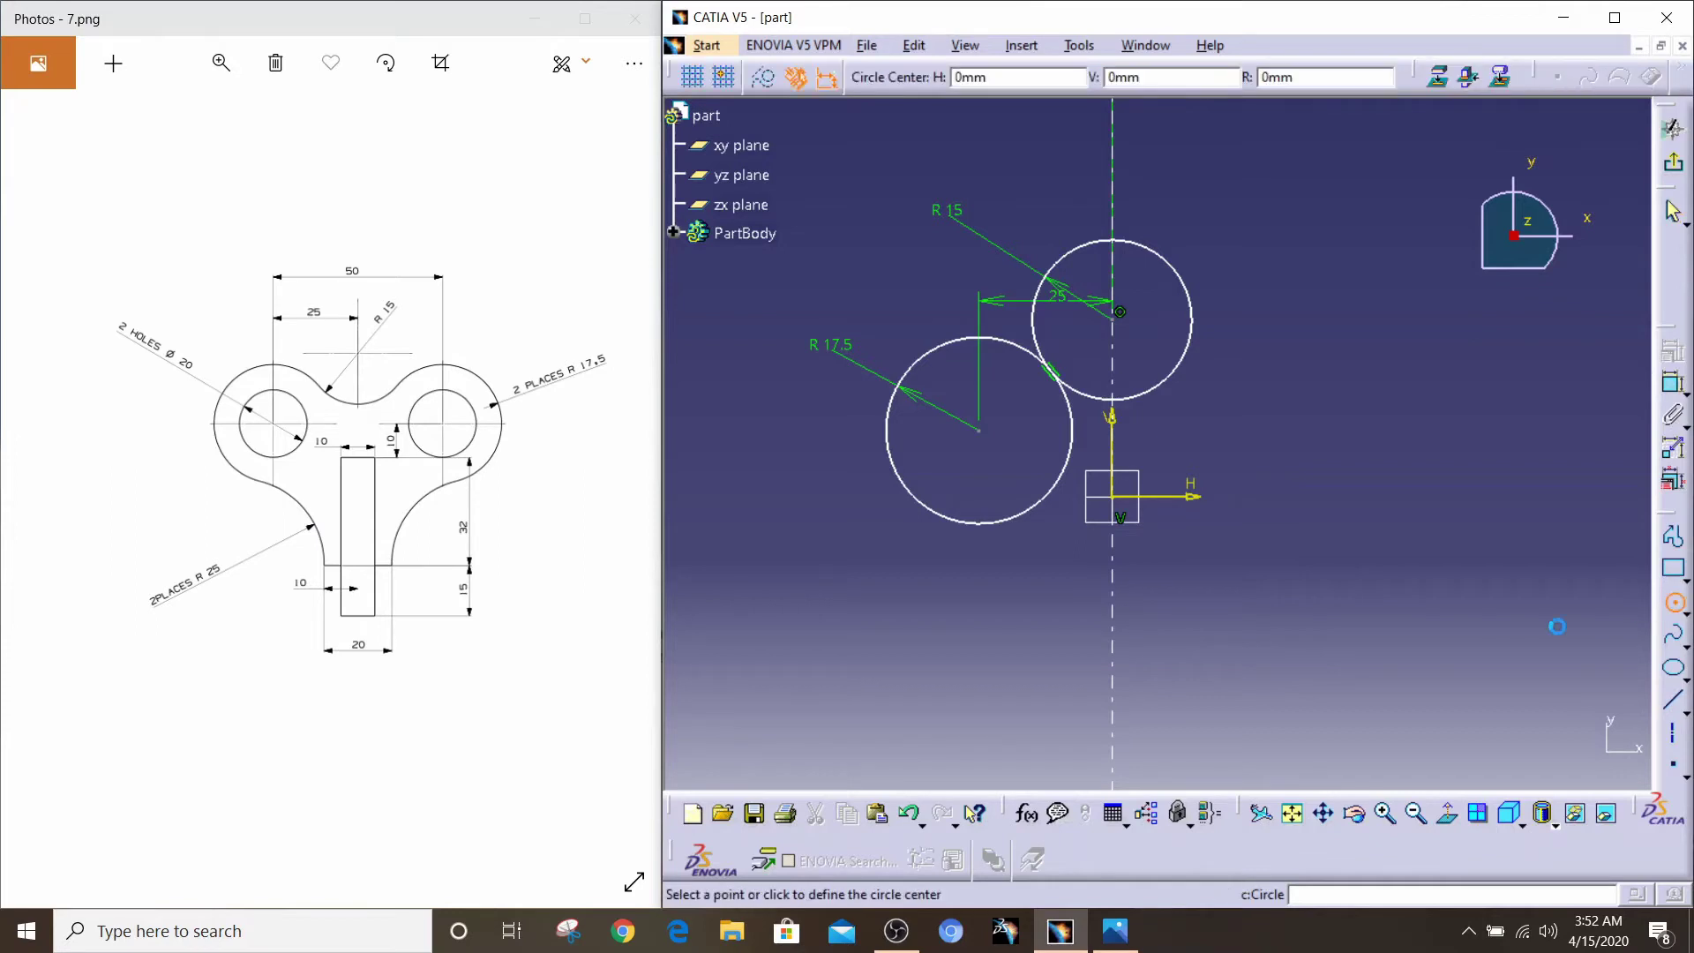
click(980, 618)
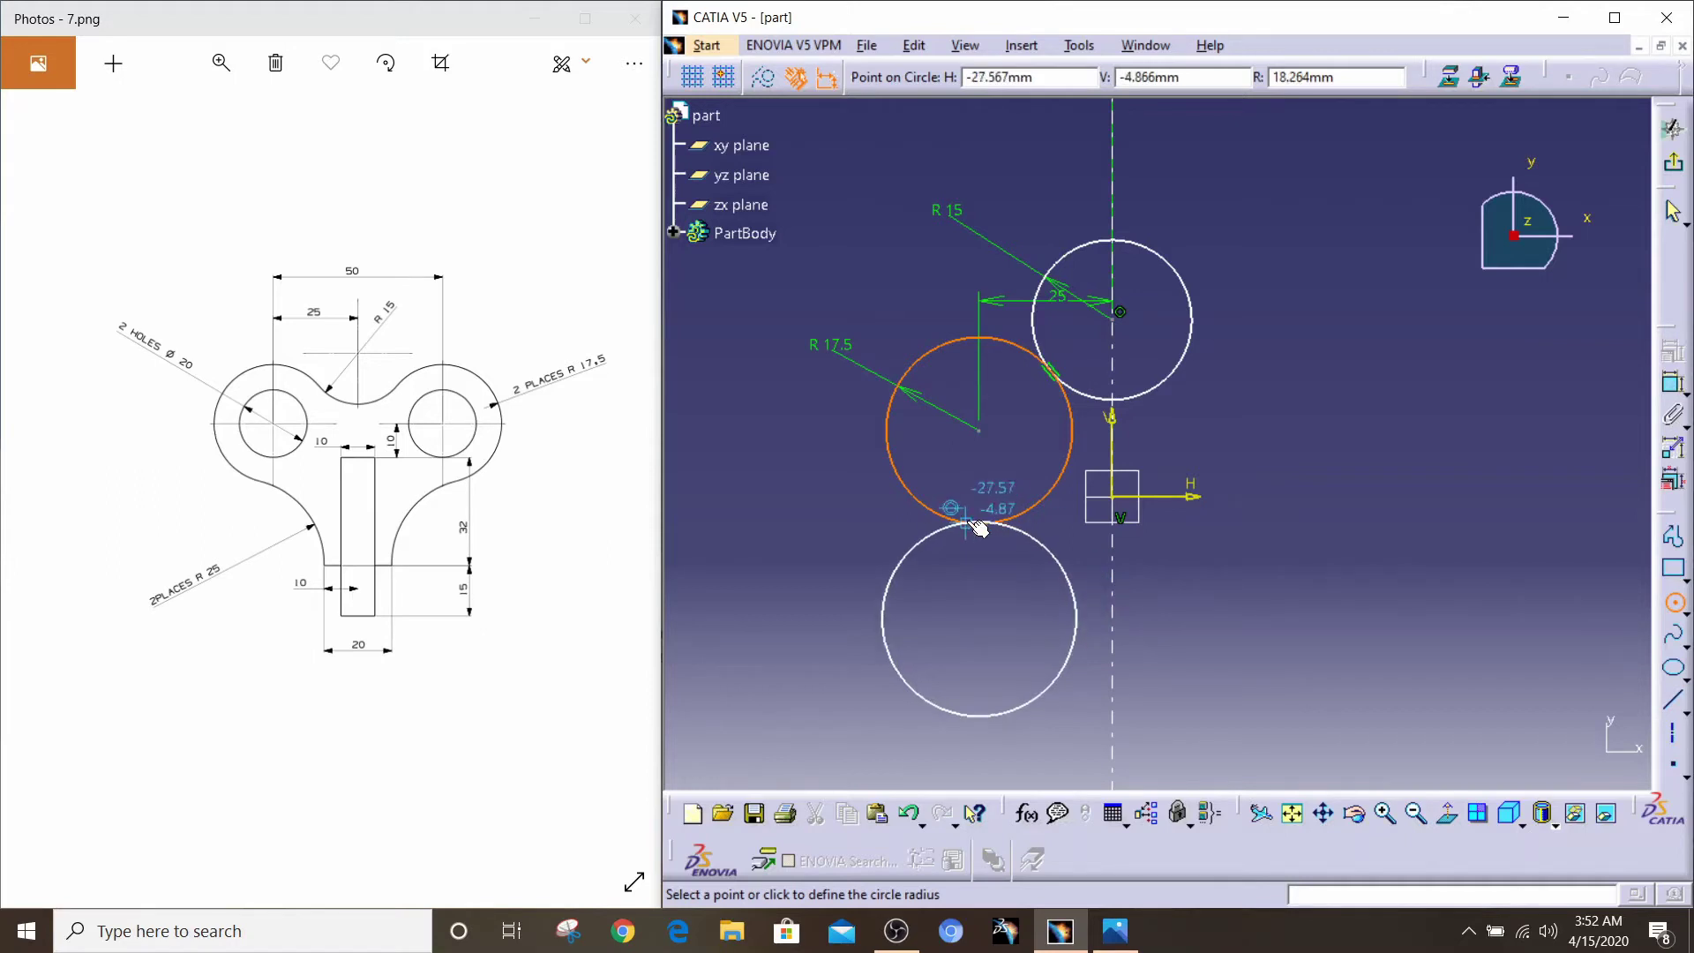
click(1011, 537)
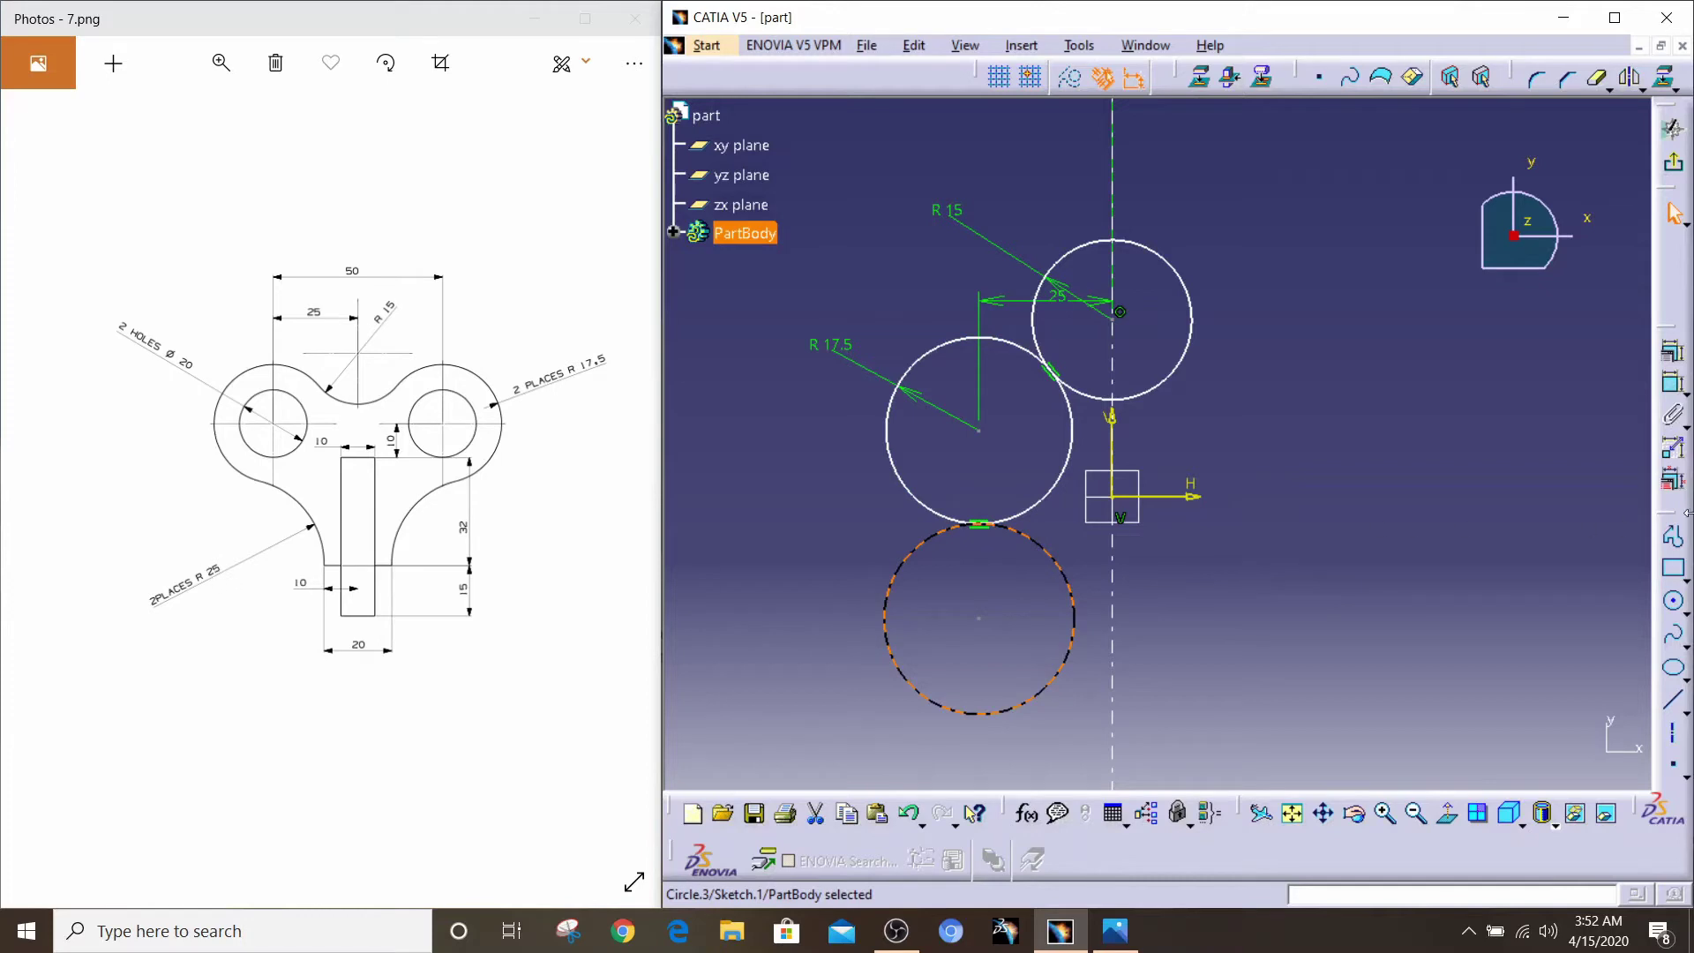
click(1674, 383)
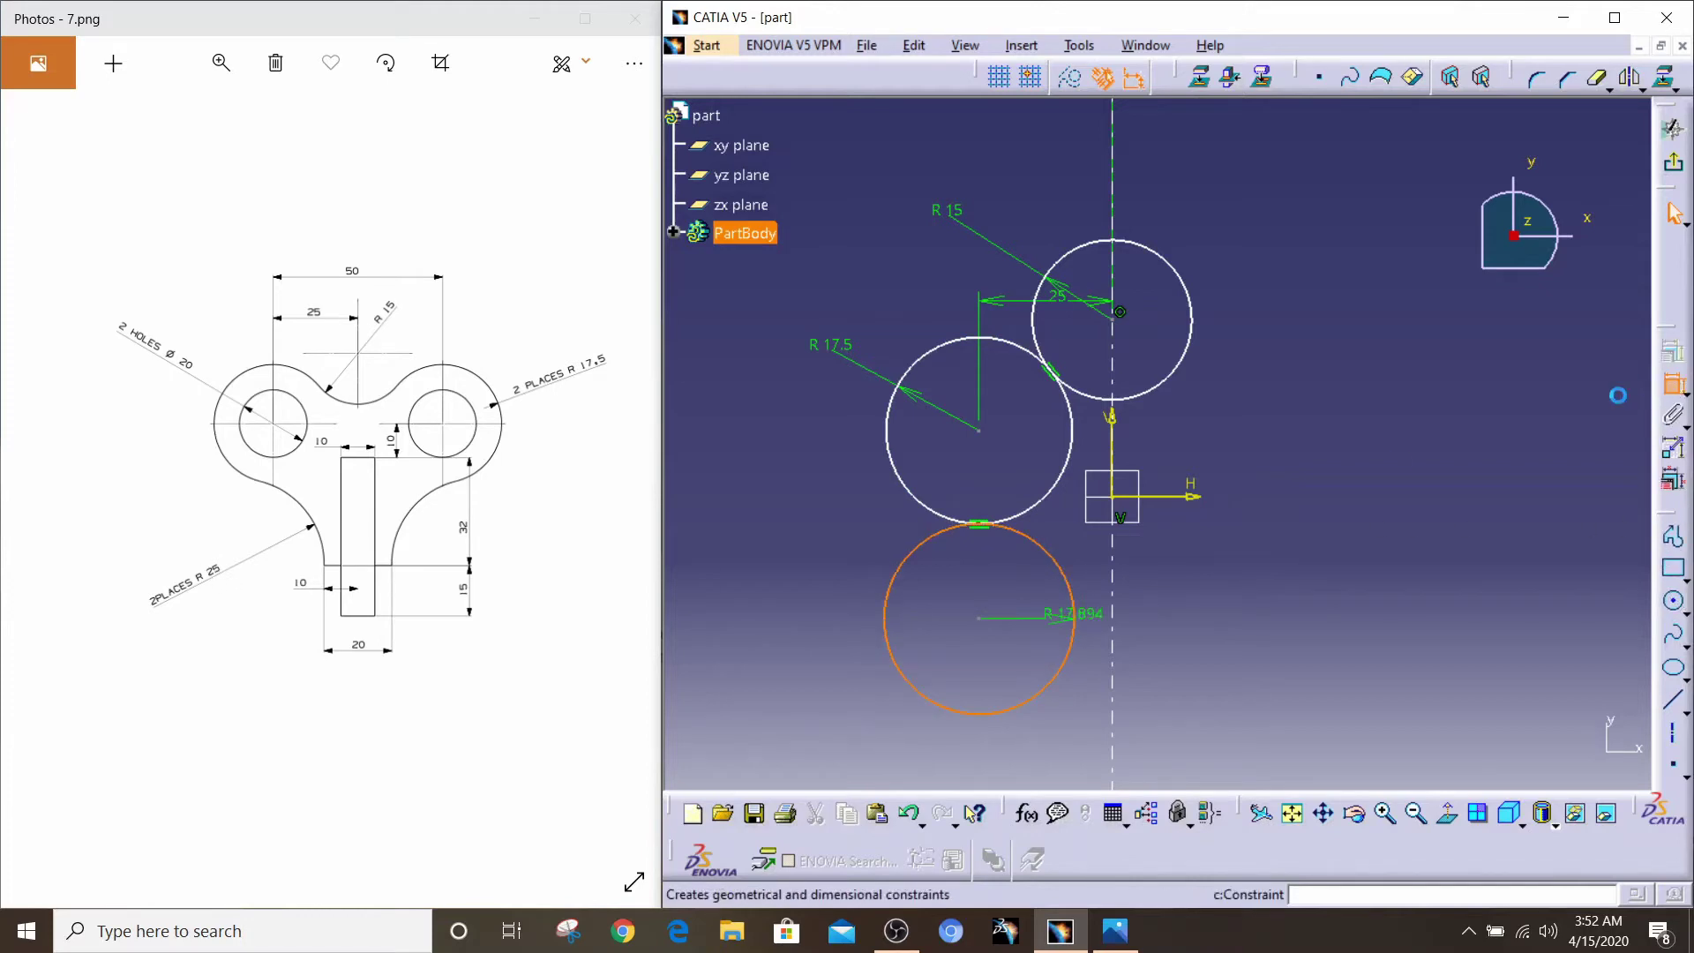
click(825, 578)
double_click(820, 567)
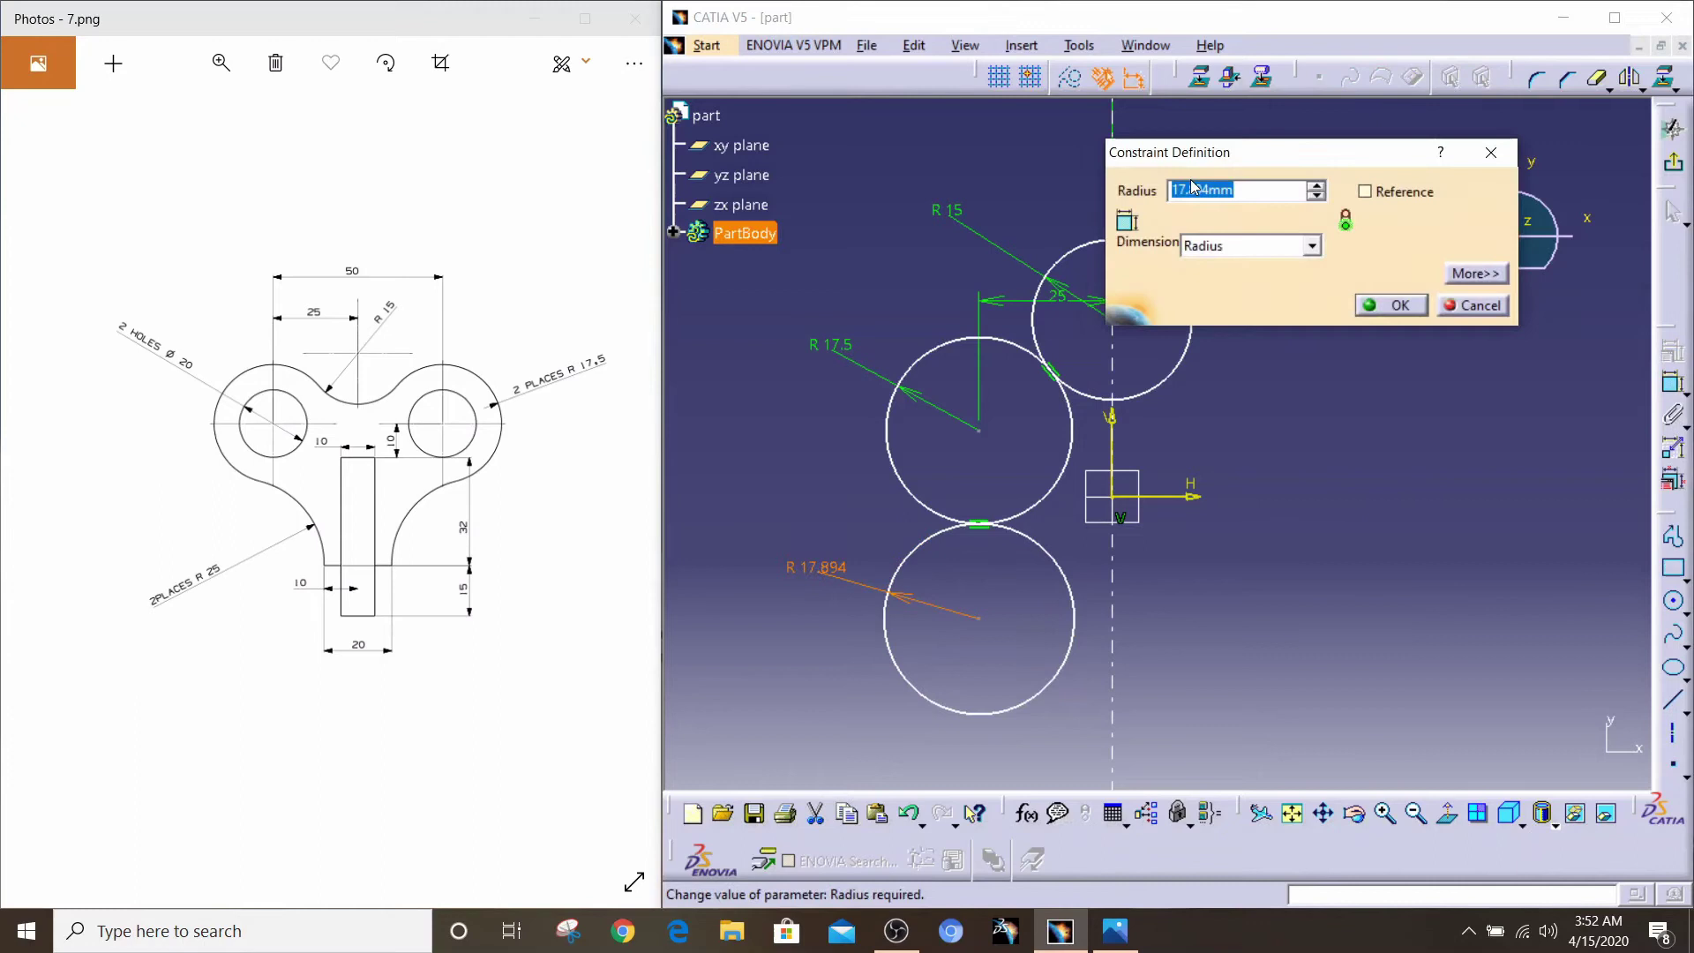
text(25)
key(Return)
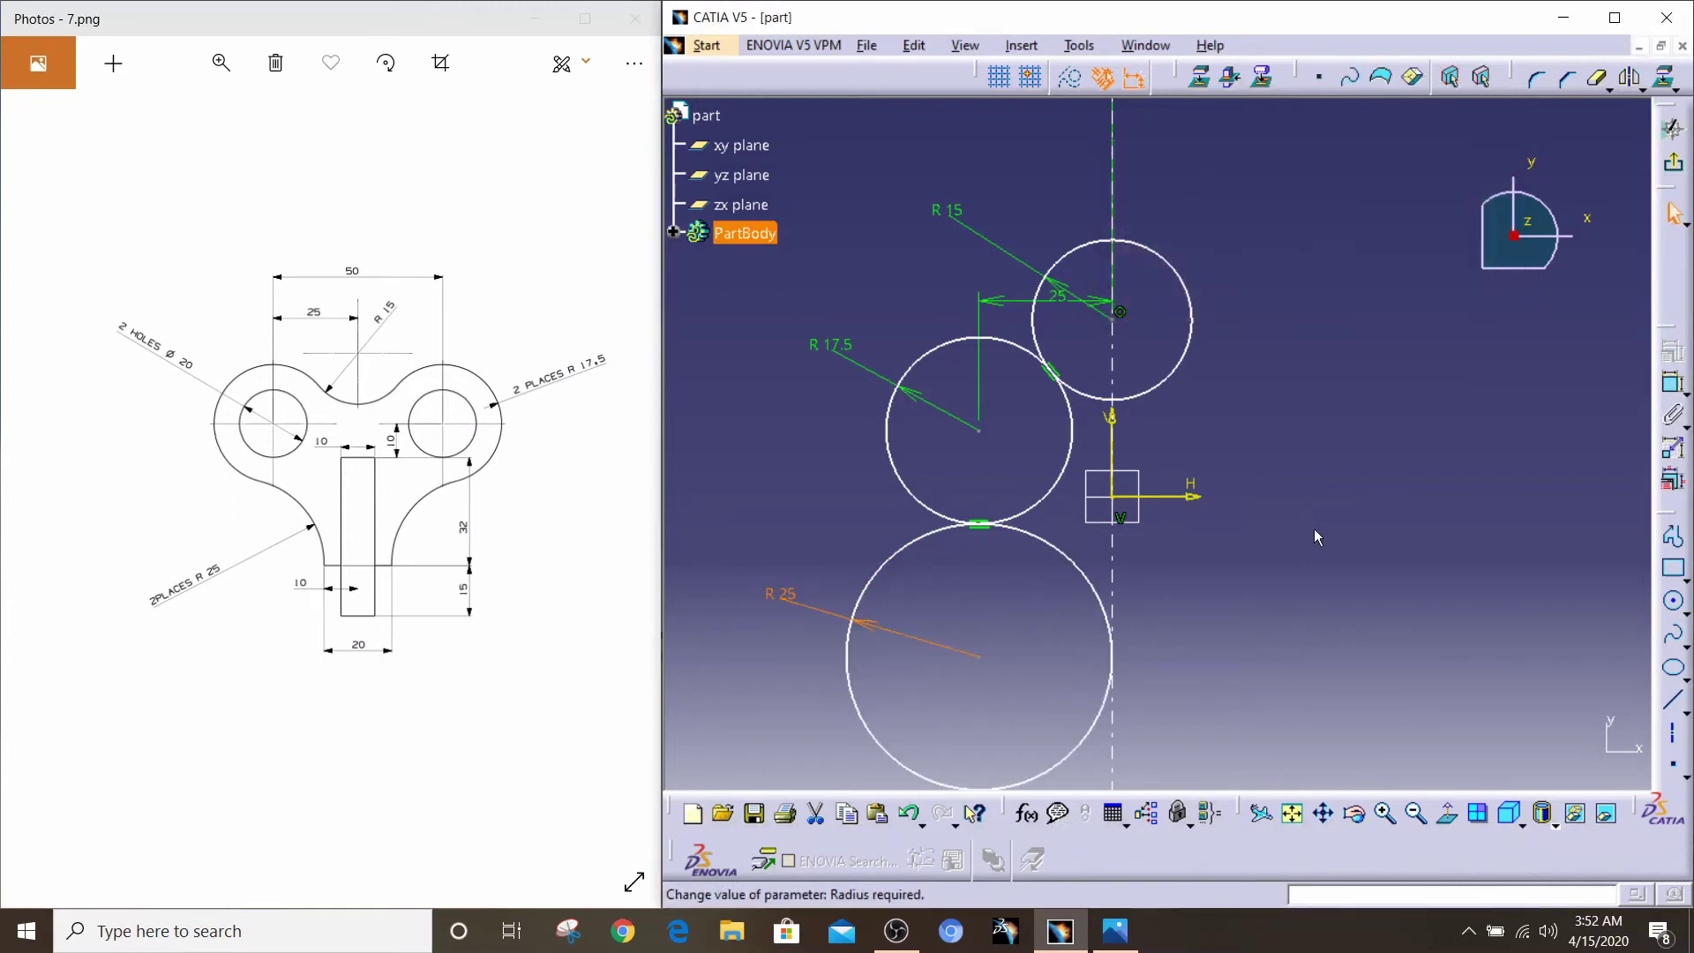
click(1336, 585)
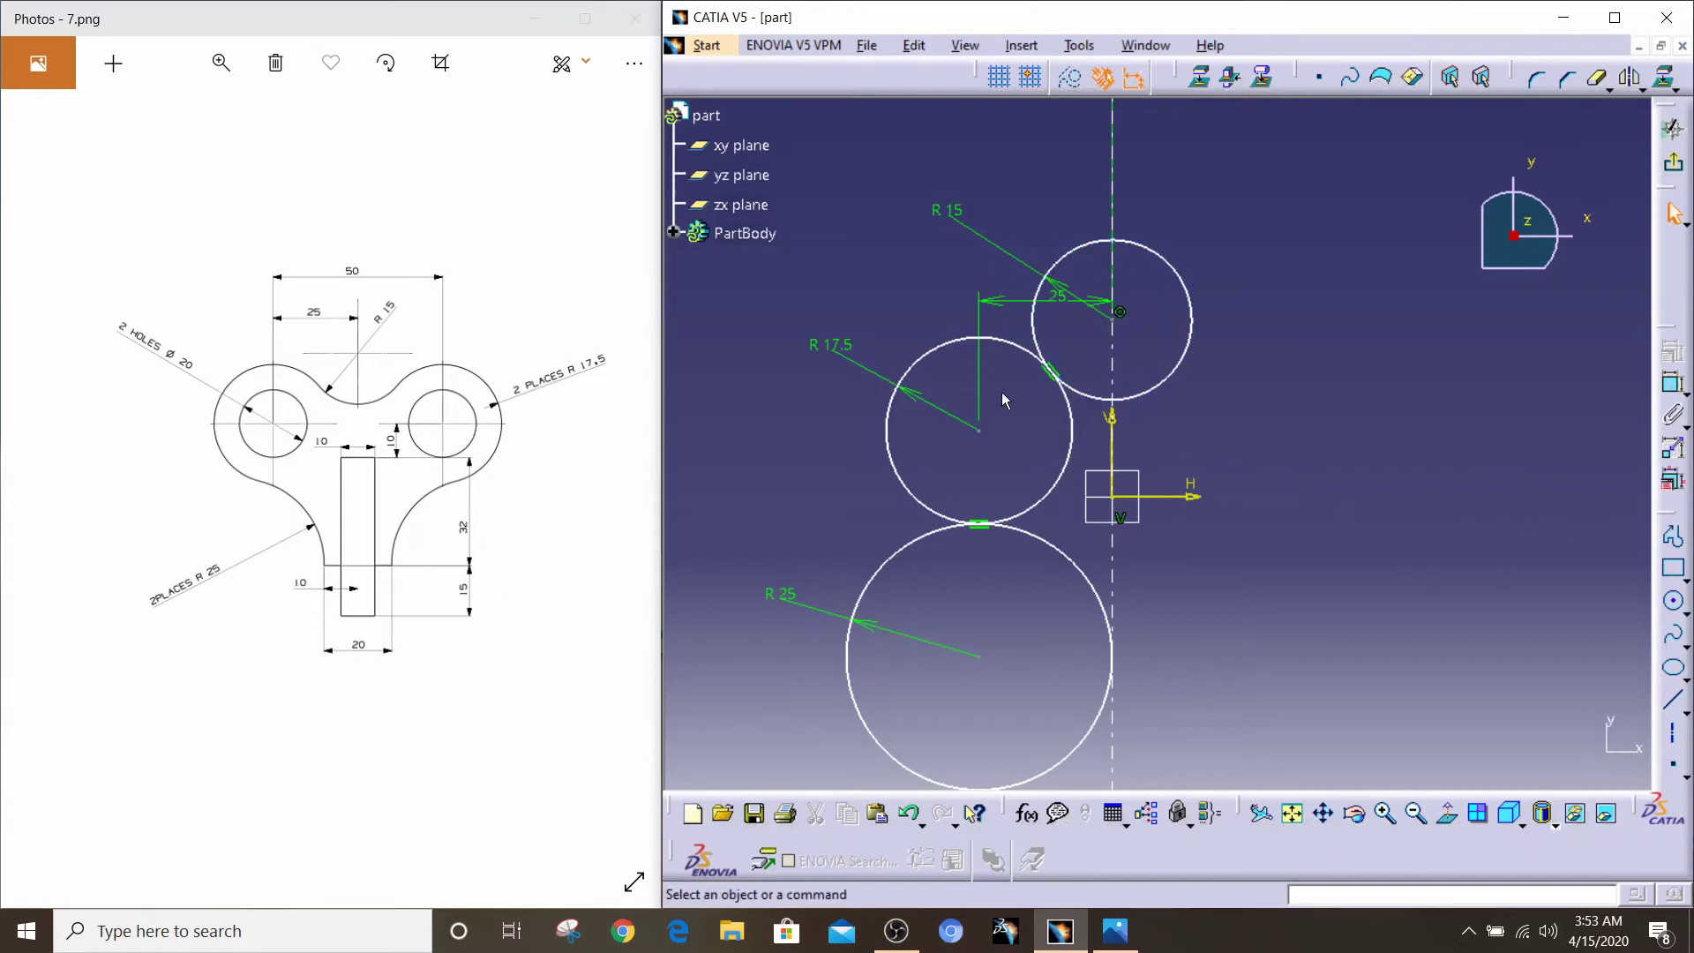
Step: Quick-trim the unwanted portions of the R 15, R 17.5 and R 25 circles
click(1599, 82)
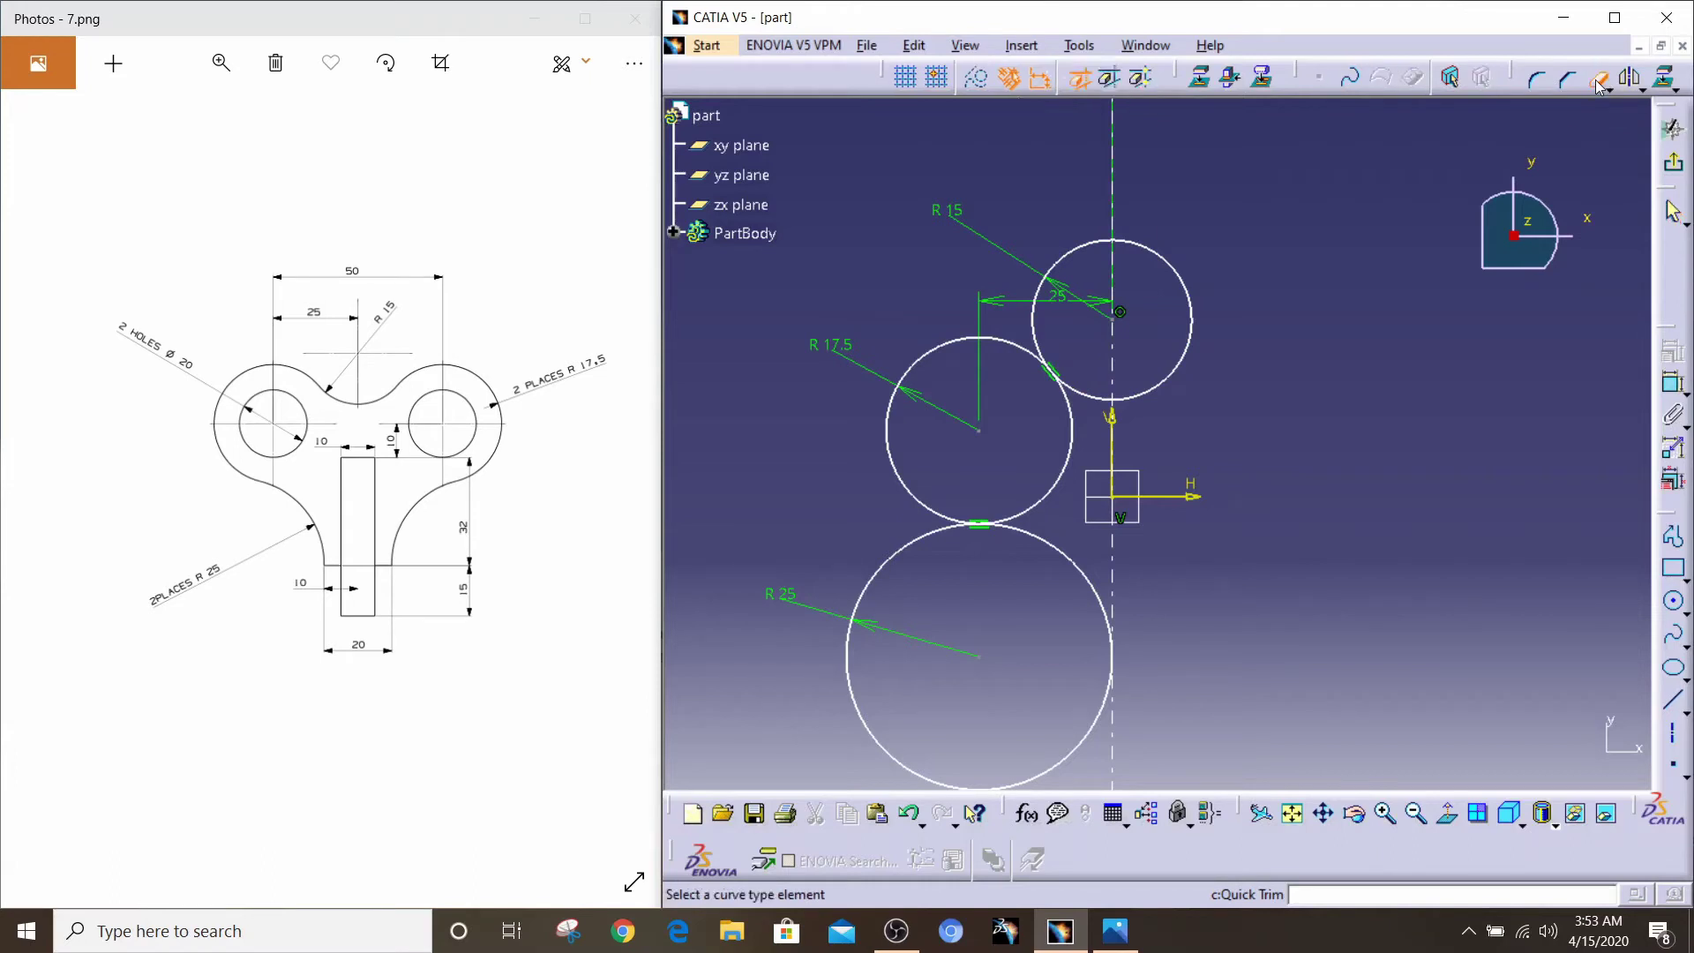
click(1082, 257)
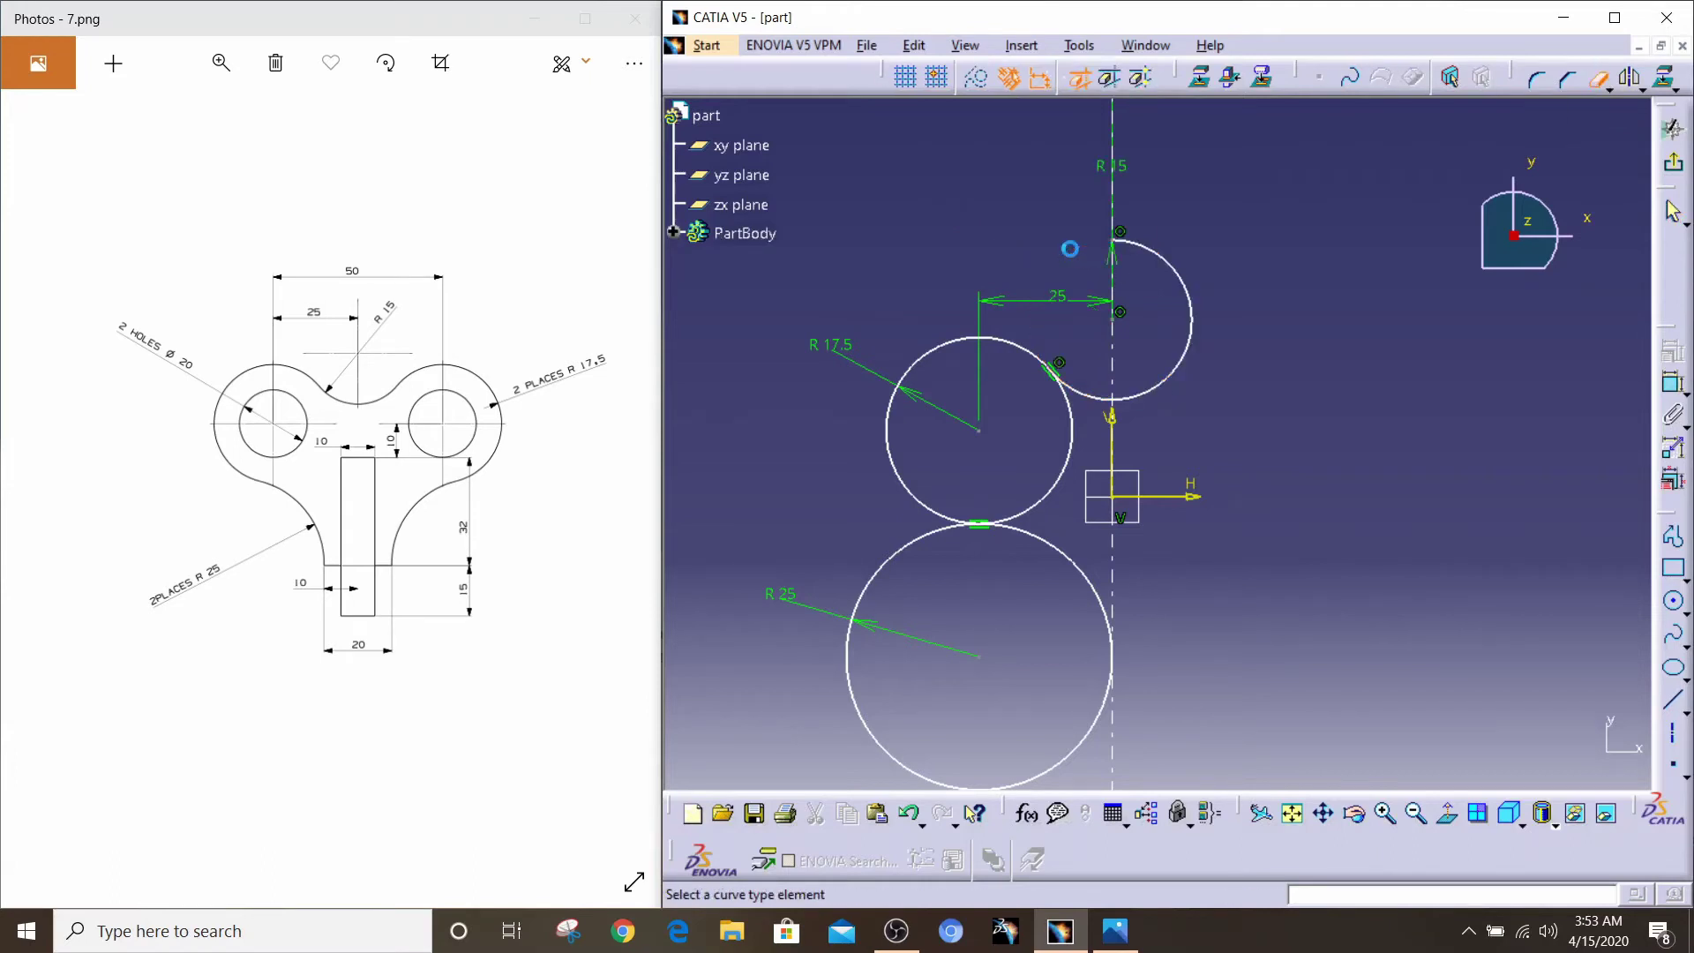
click(1187, 287)
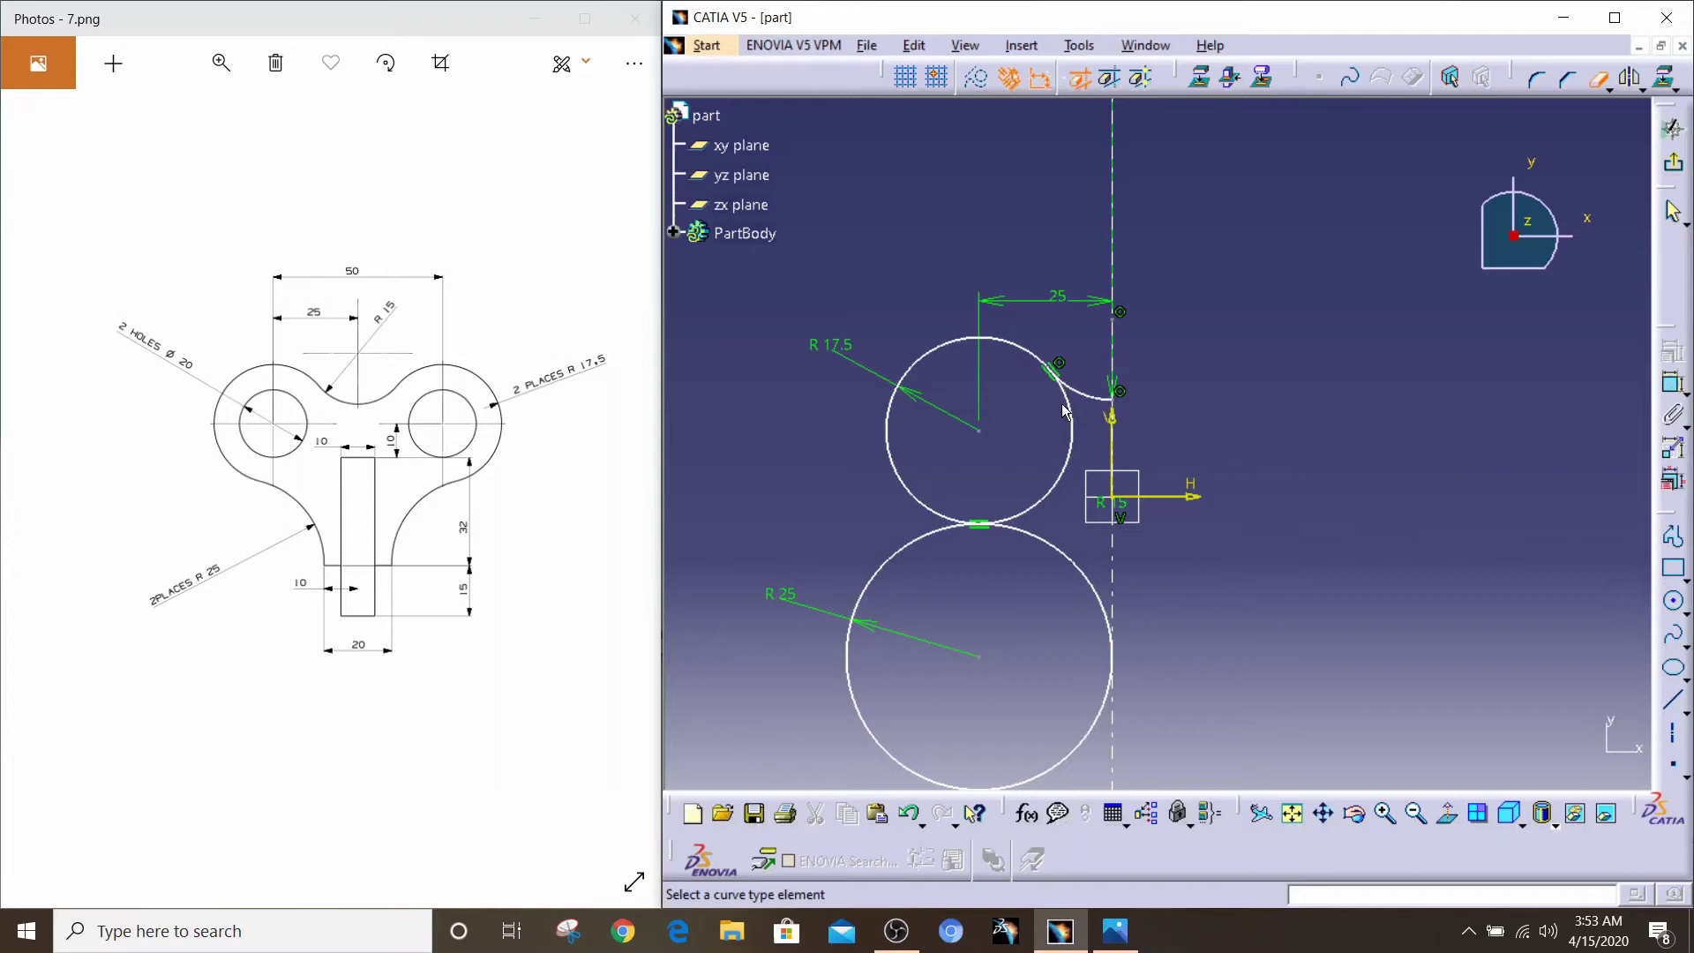
click(1076, 459)
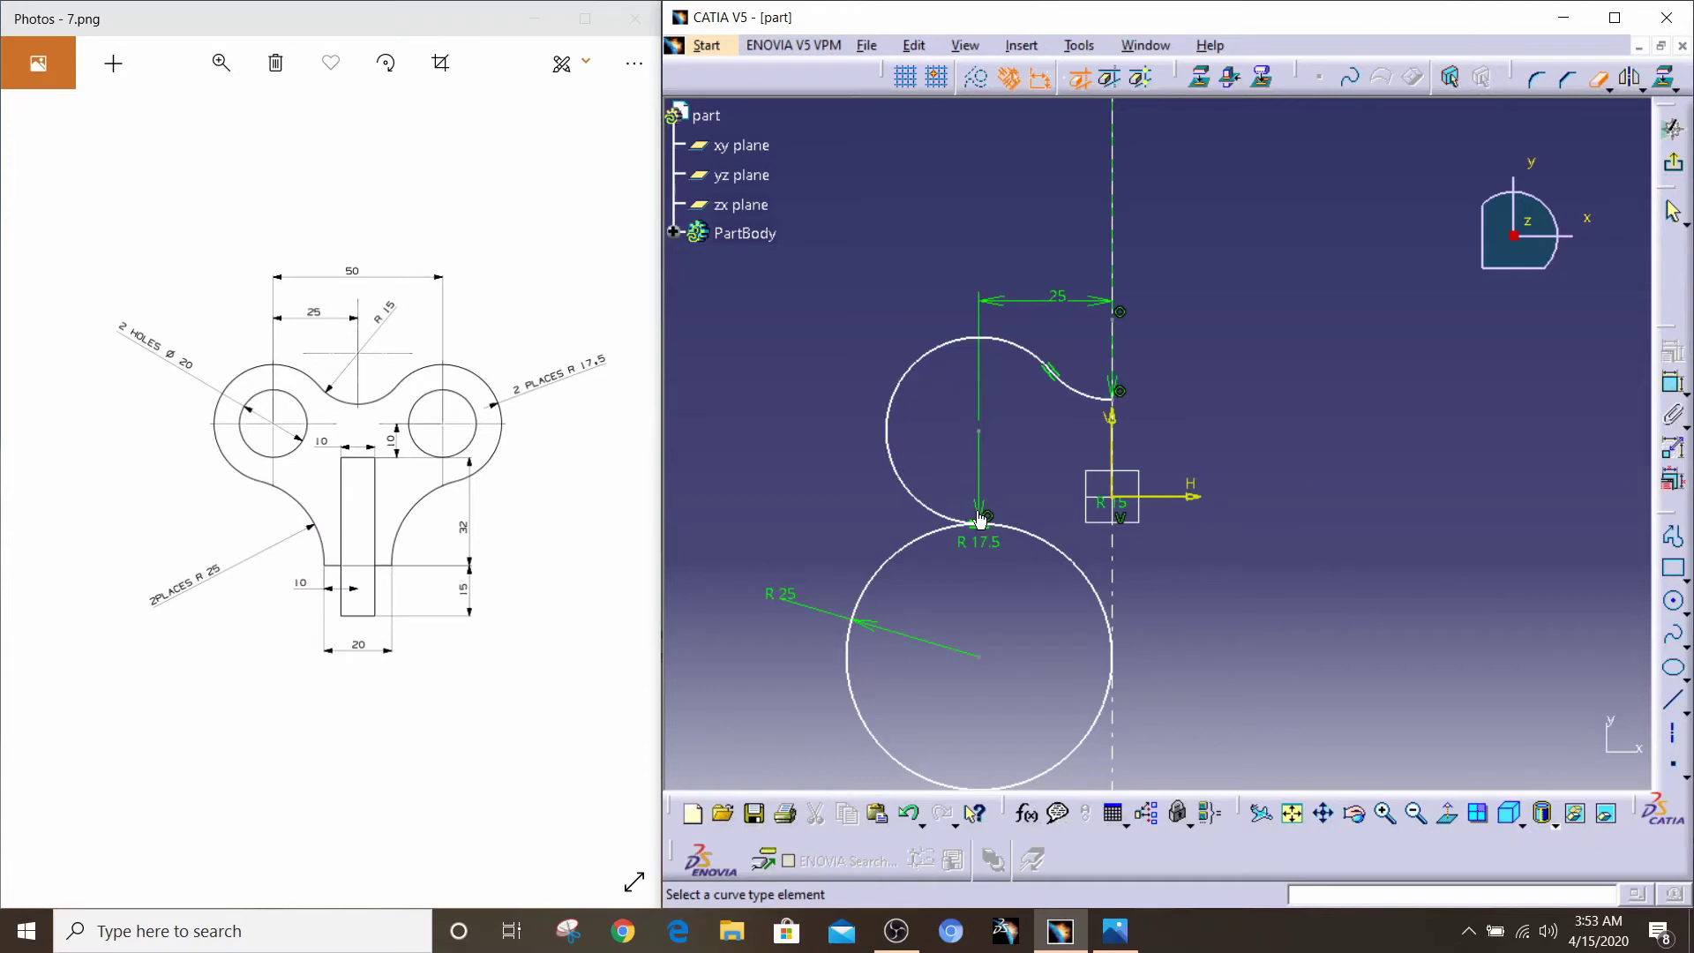
click(889, 577)
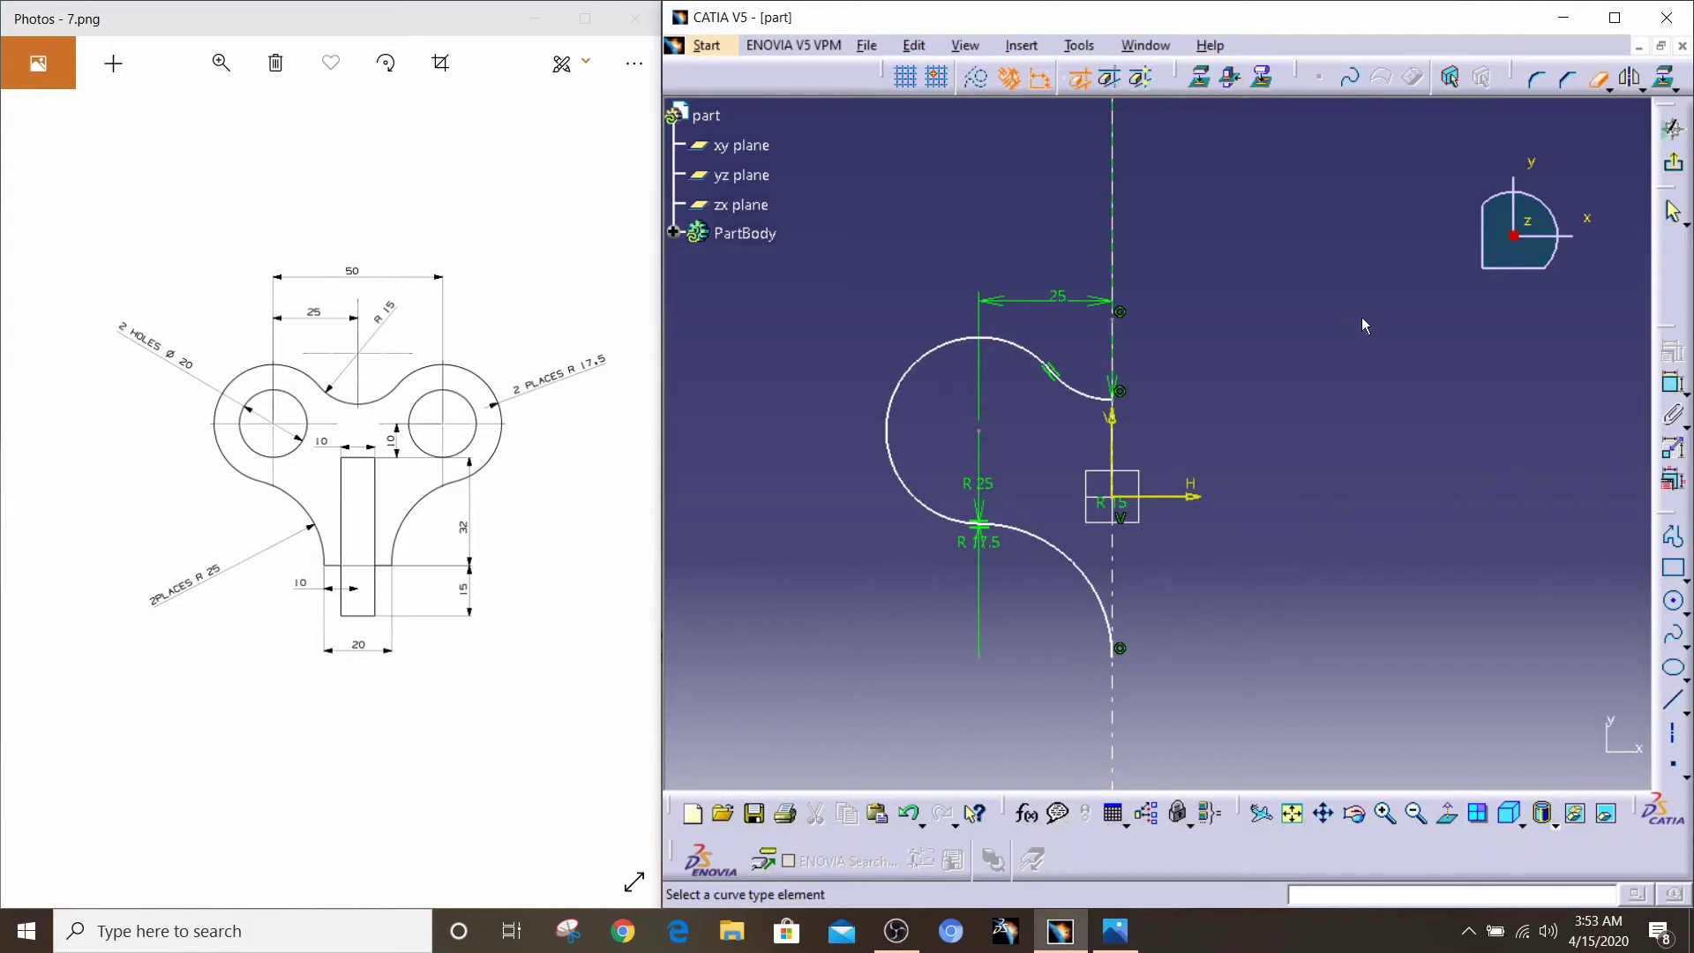
Step: Reposition the R 25 and R 17.5 dimension labels beside their arcs
click(1599, 79)
drag(980, 547, 1063, 584)
drag(975, 513, 830, 467)
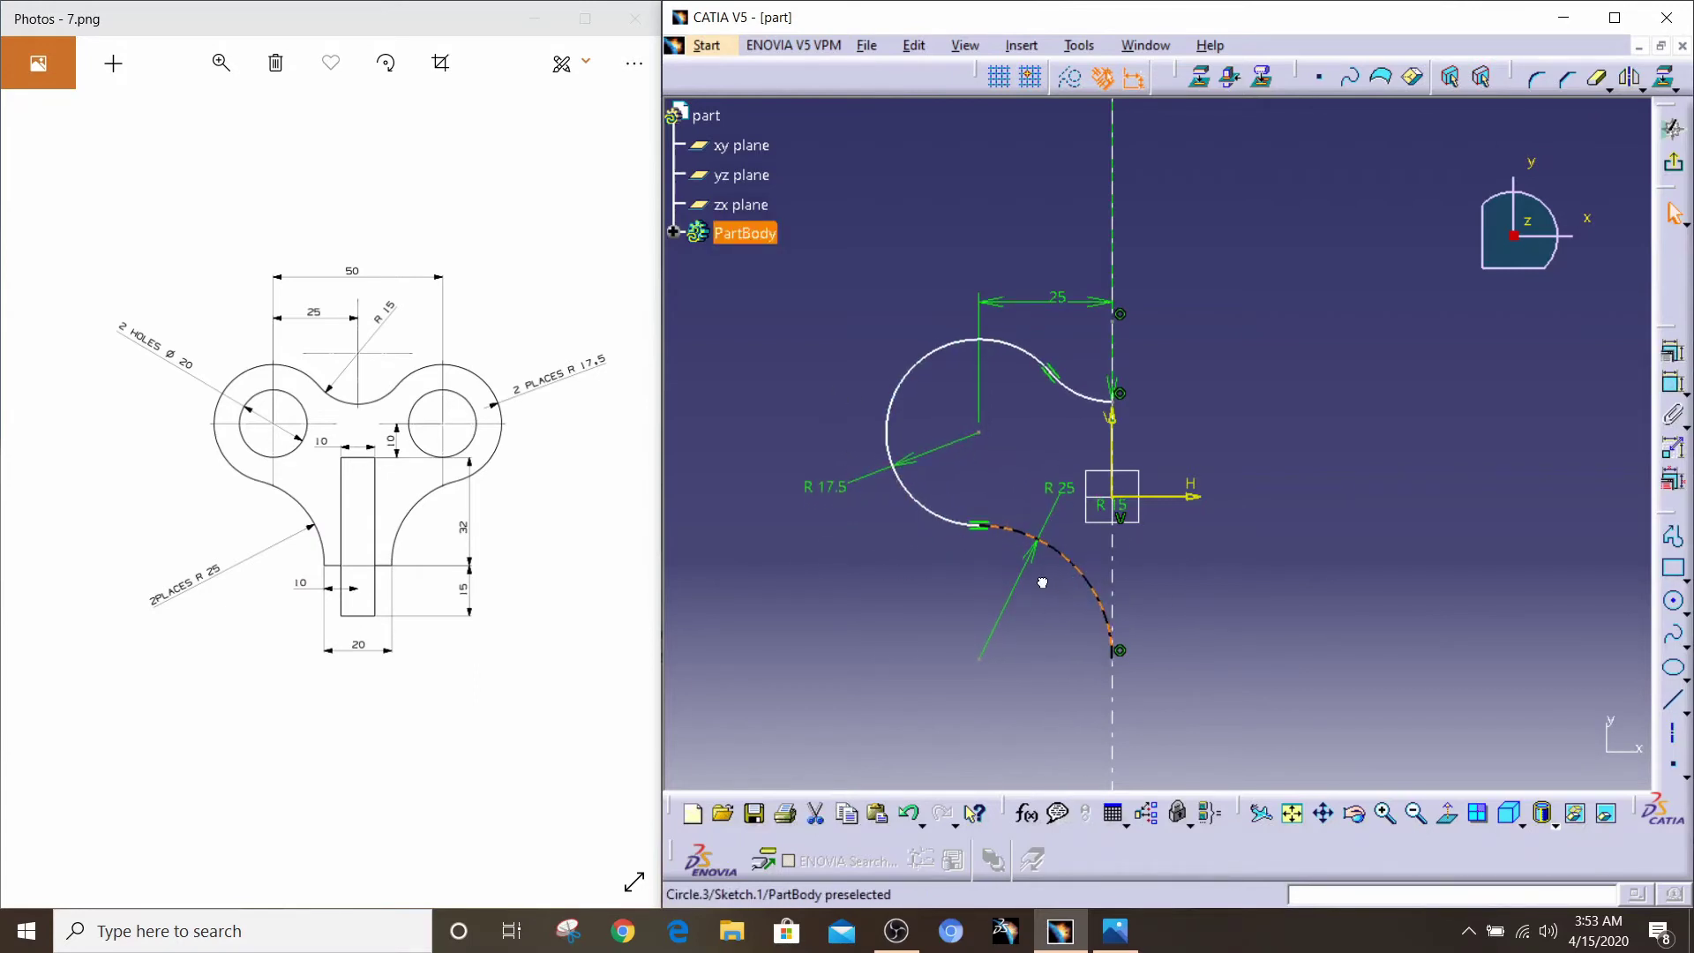
drag(1042, 582, 1034, 548)
Step: Remove the arc end's coincidence with the axis and pull the R 25 end left
click(1121, 623)
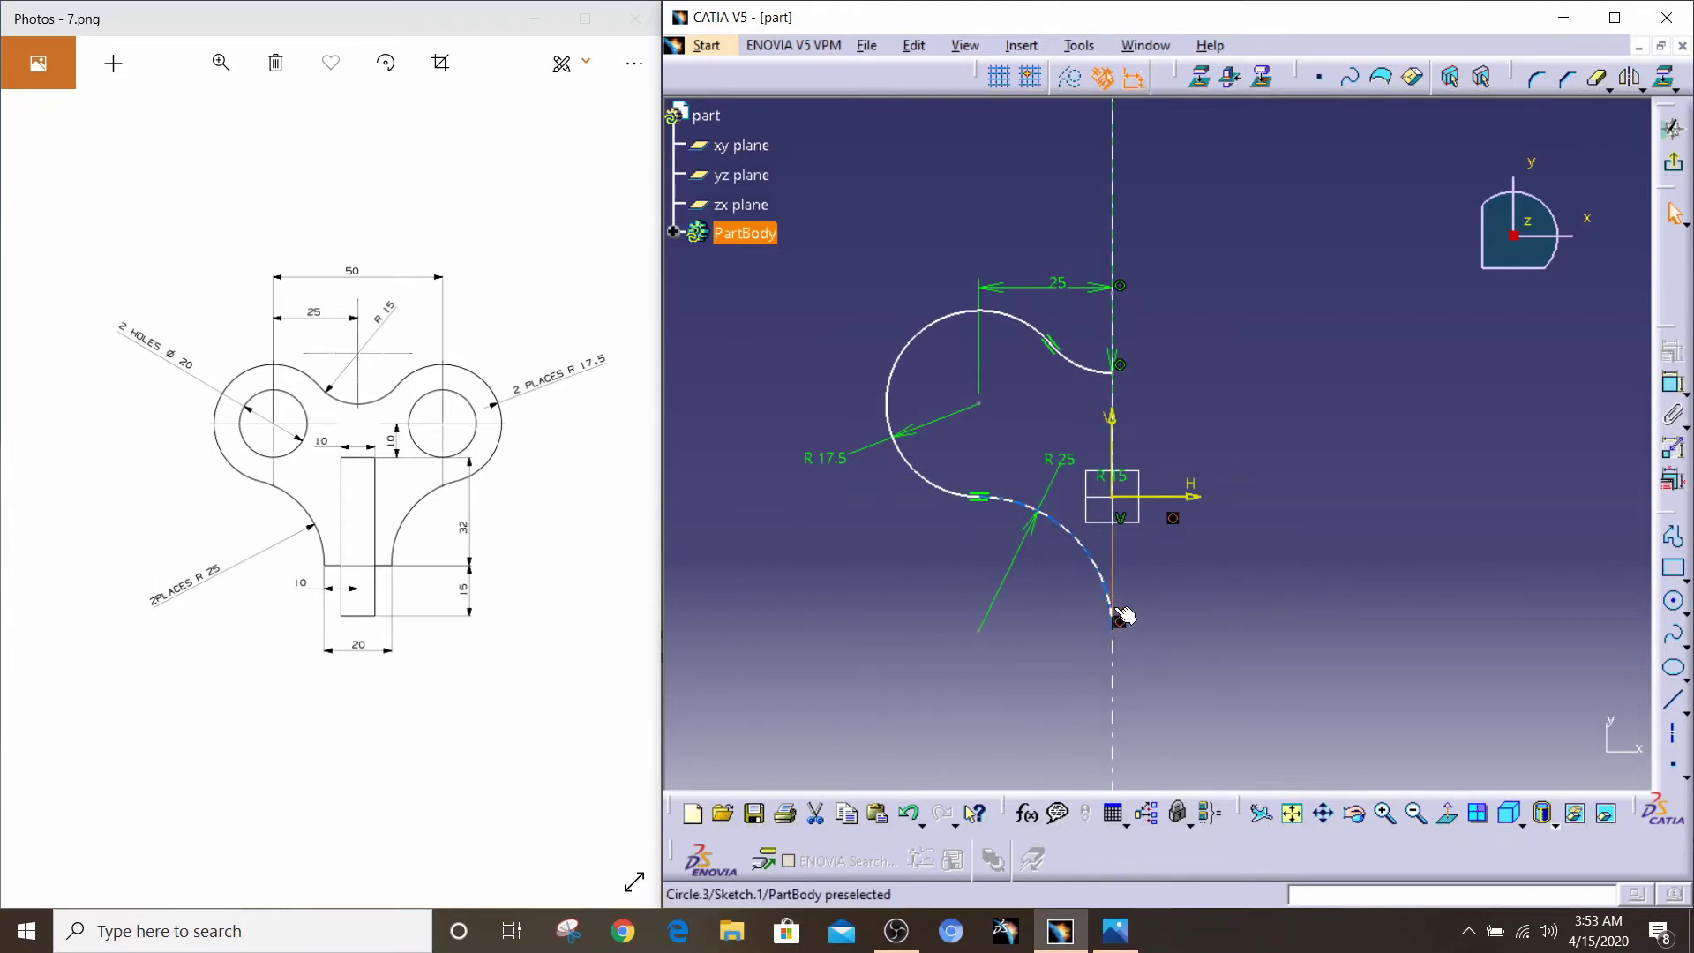
click(1175, 519)
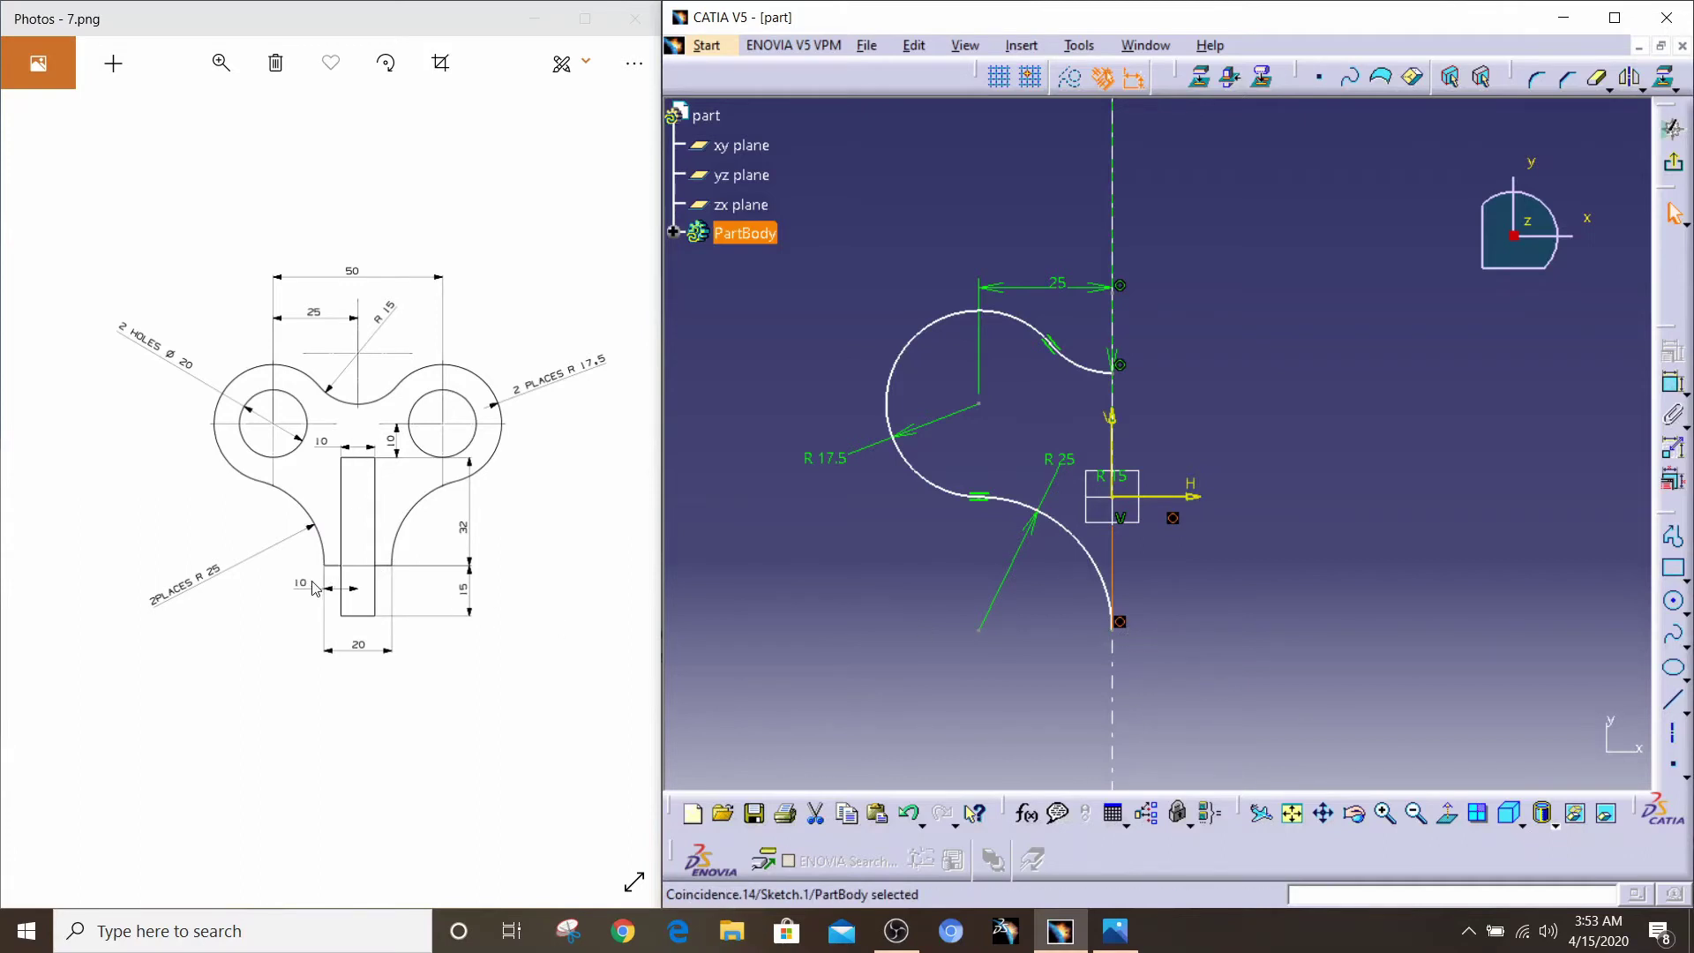
click(1138, 627)
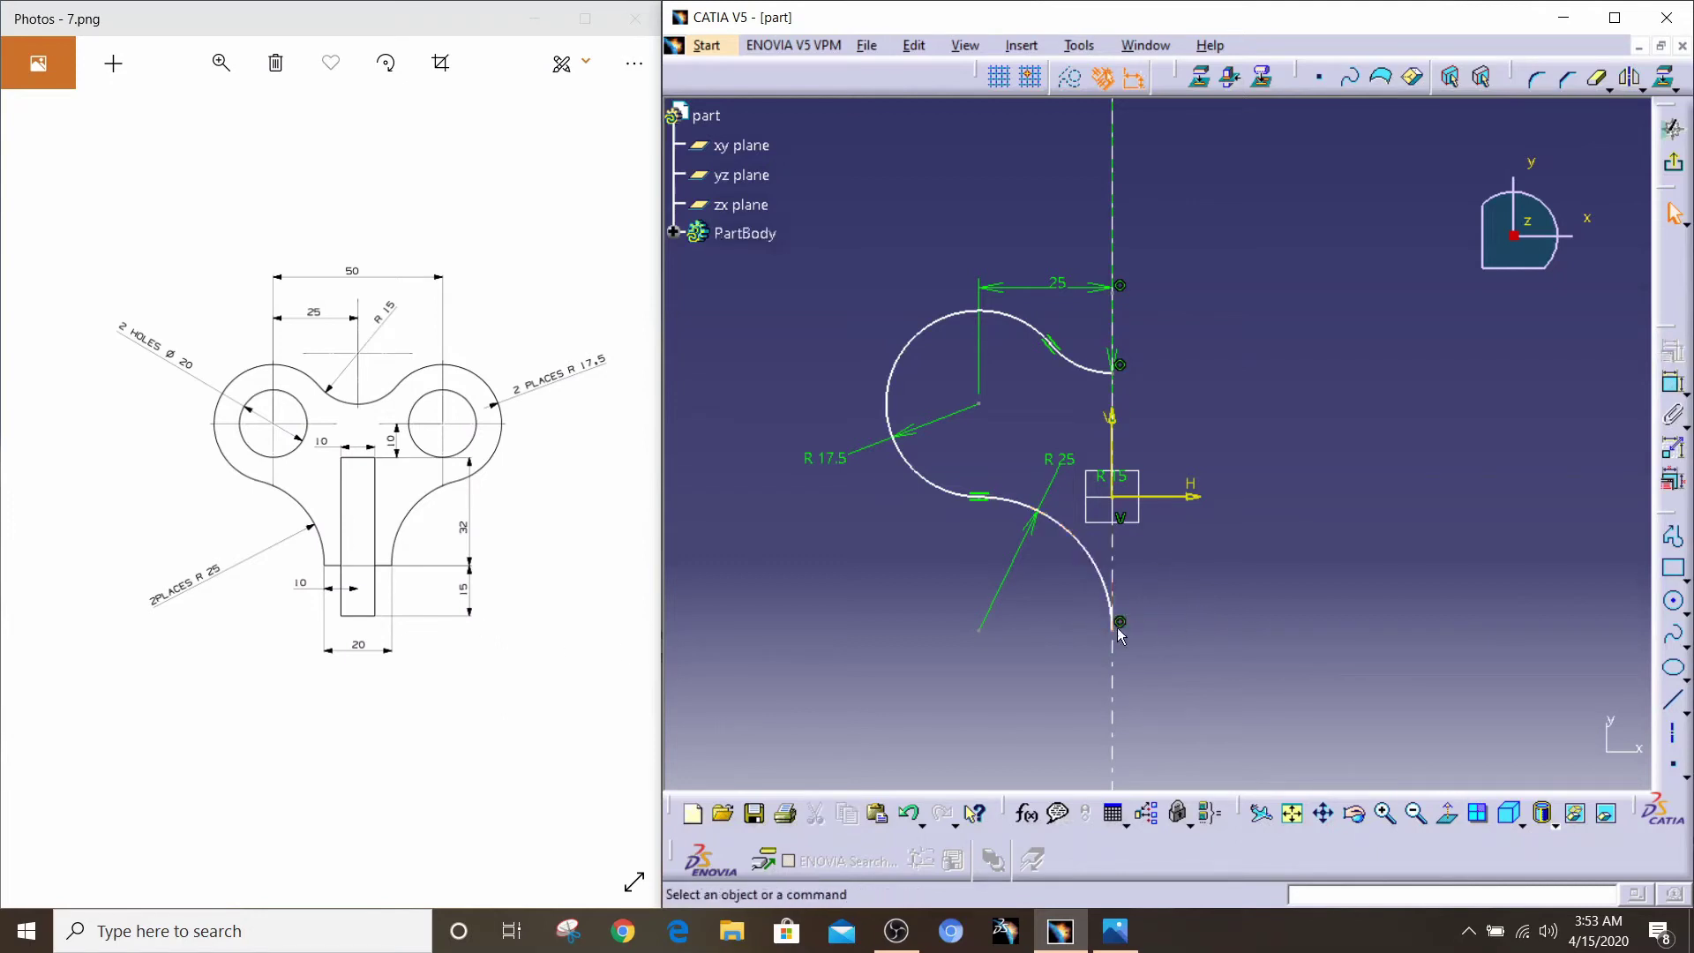
click(1118, 627)
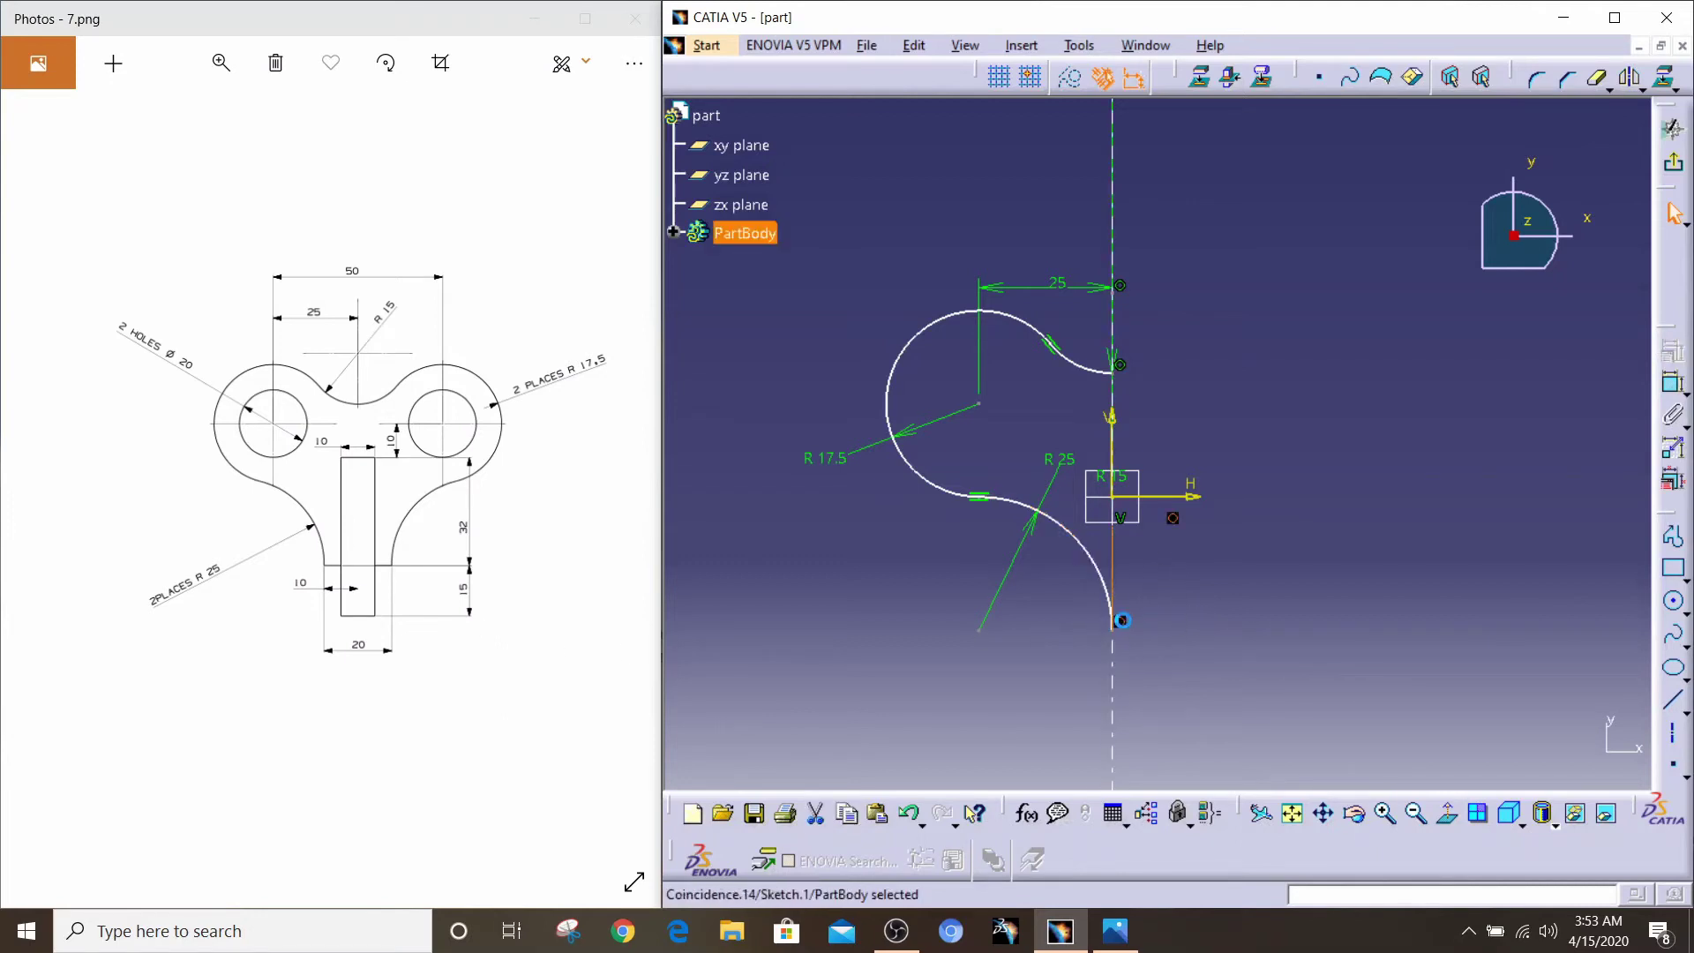
click(1243, 554)
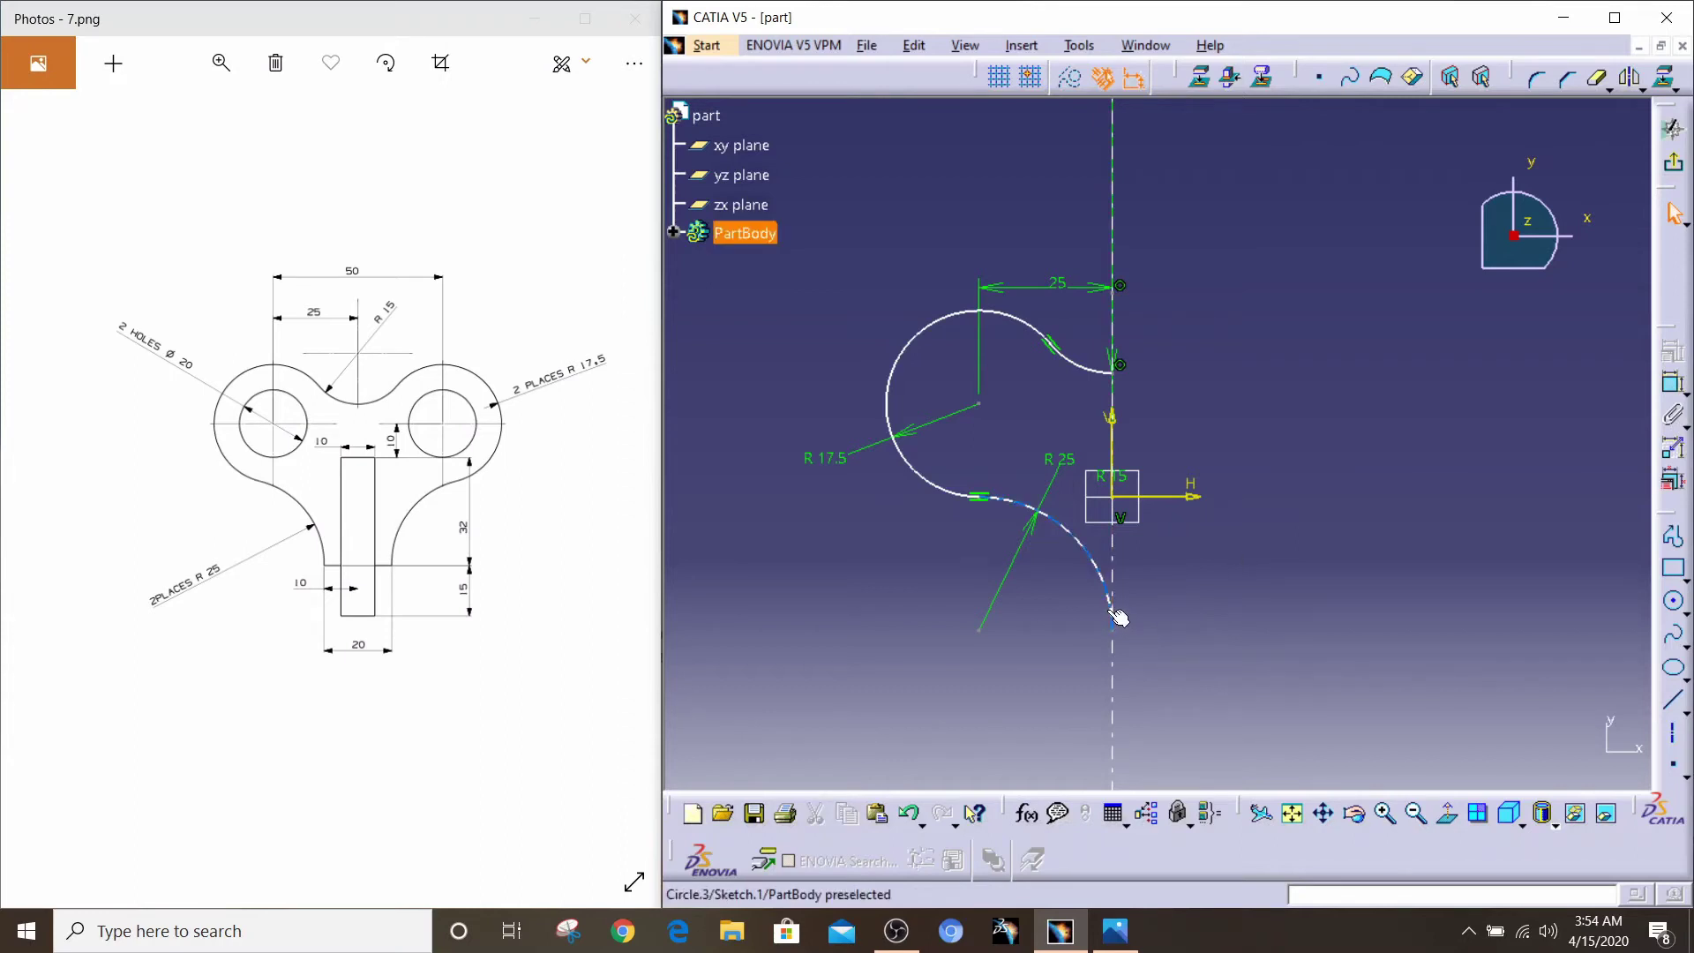
drag(1118, 618, 1076, 614)
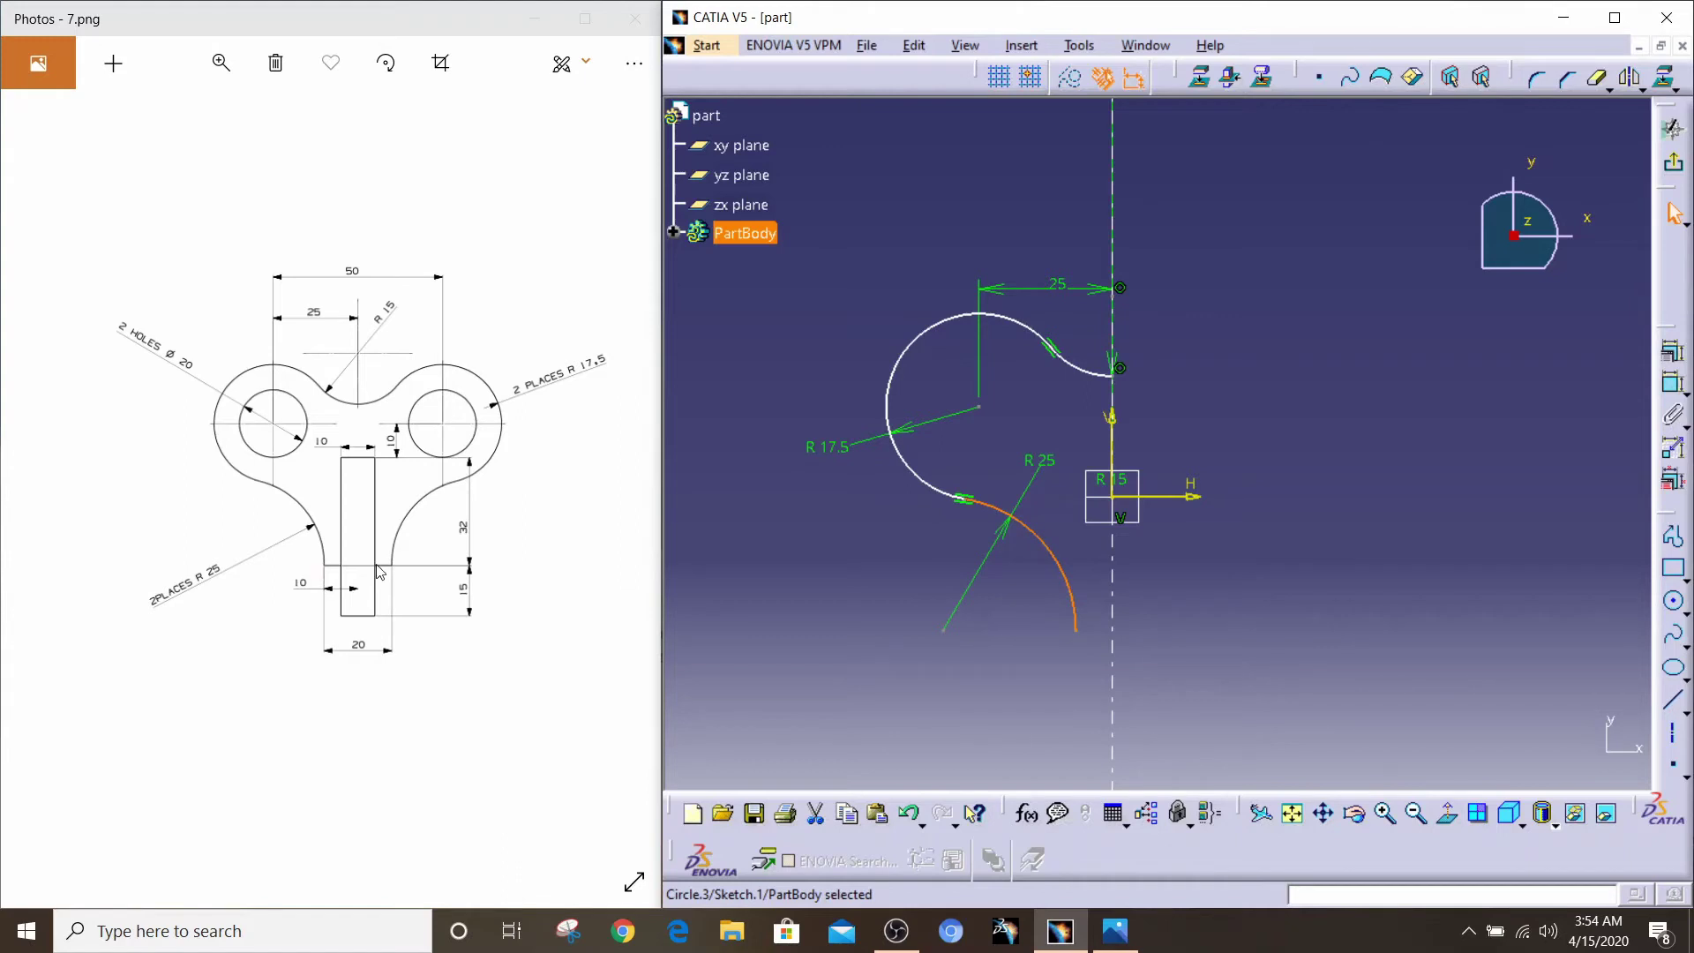
click(1386, 596)
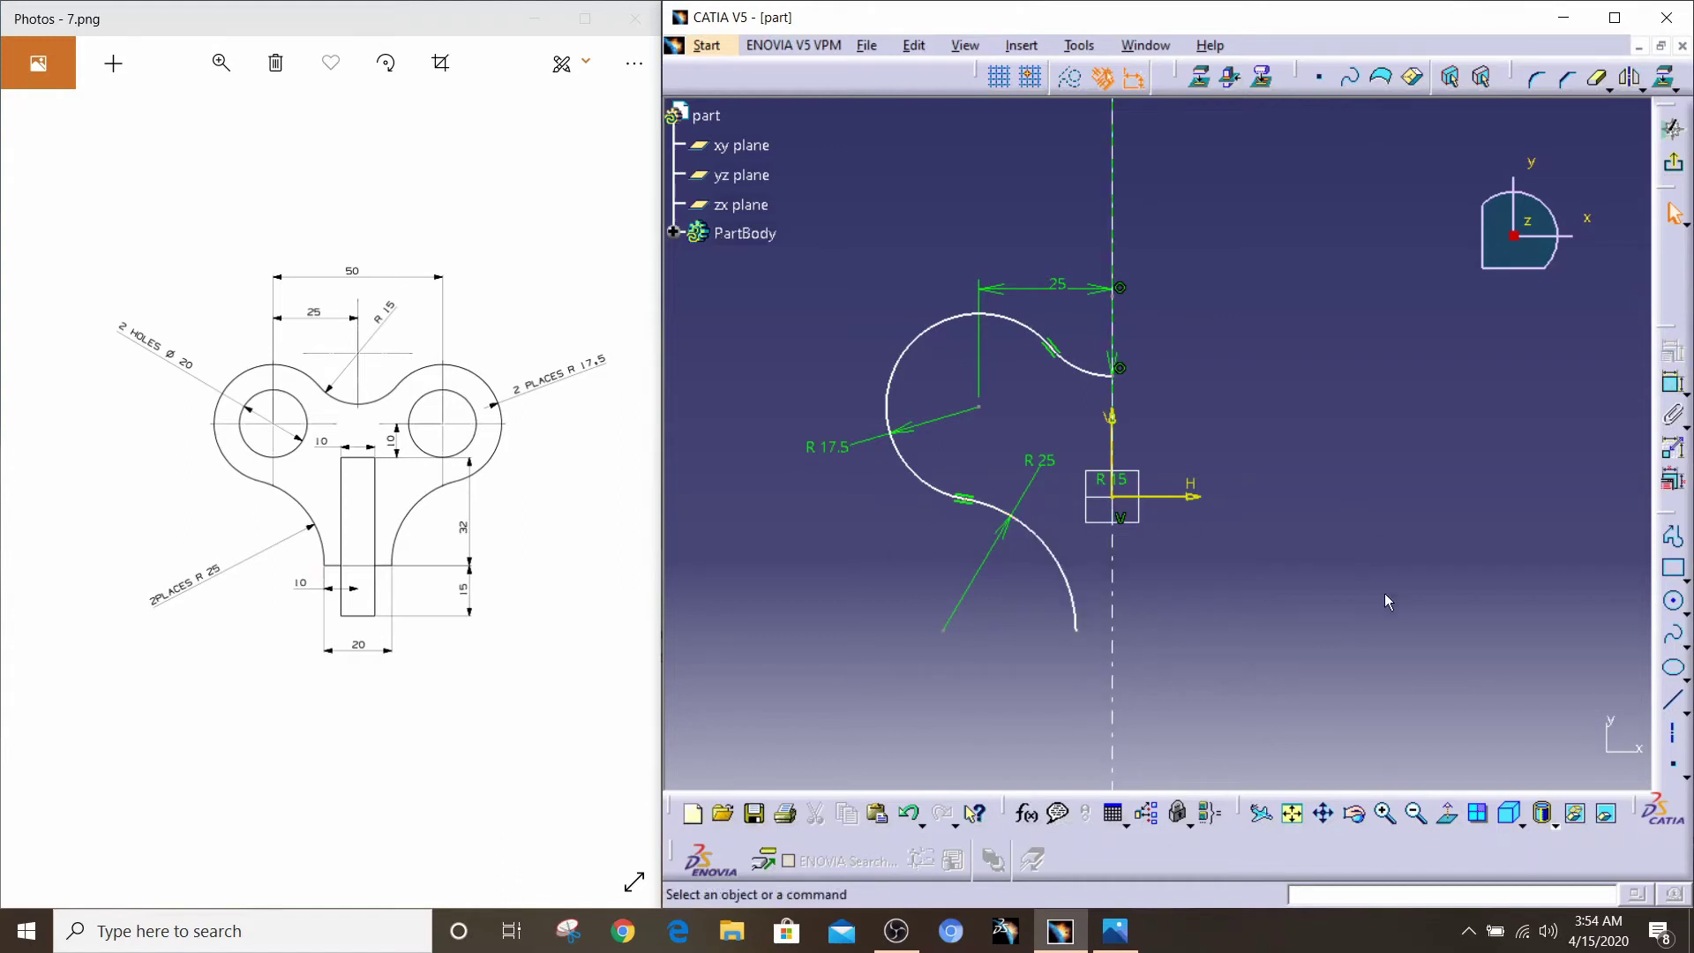
Step: Draw a line from the R 25 arc's end to the axis and dimension it 10
click(1674, 699)
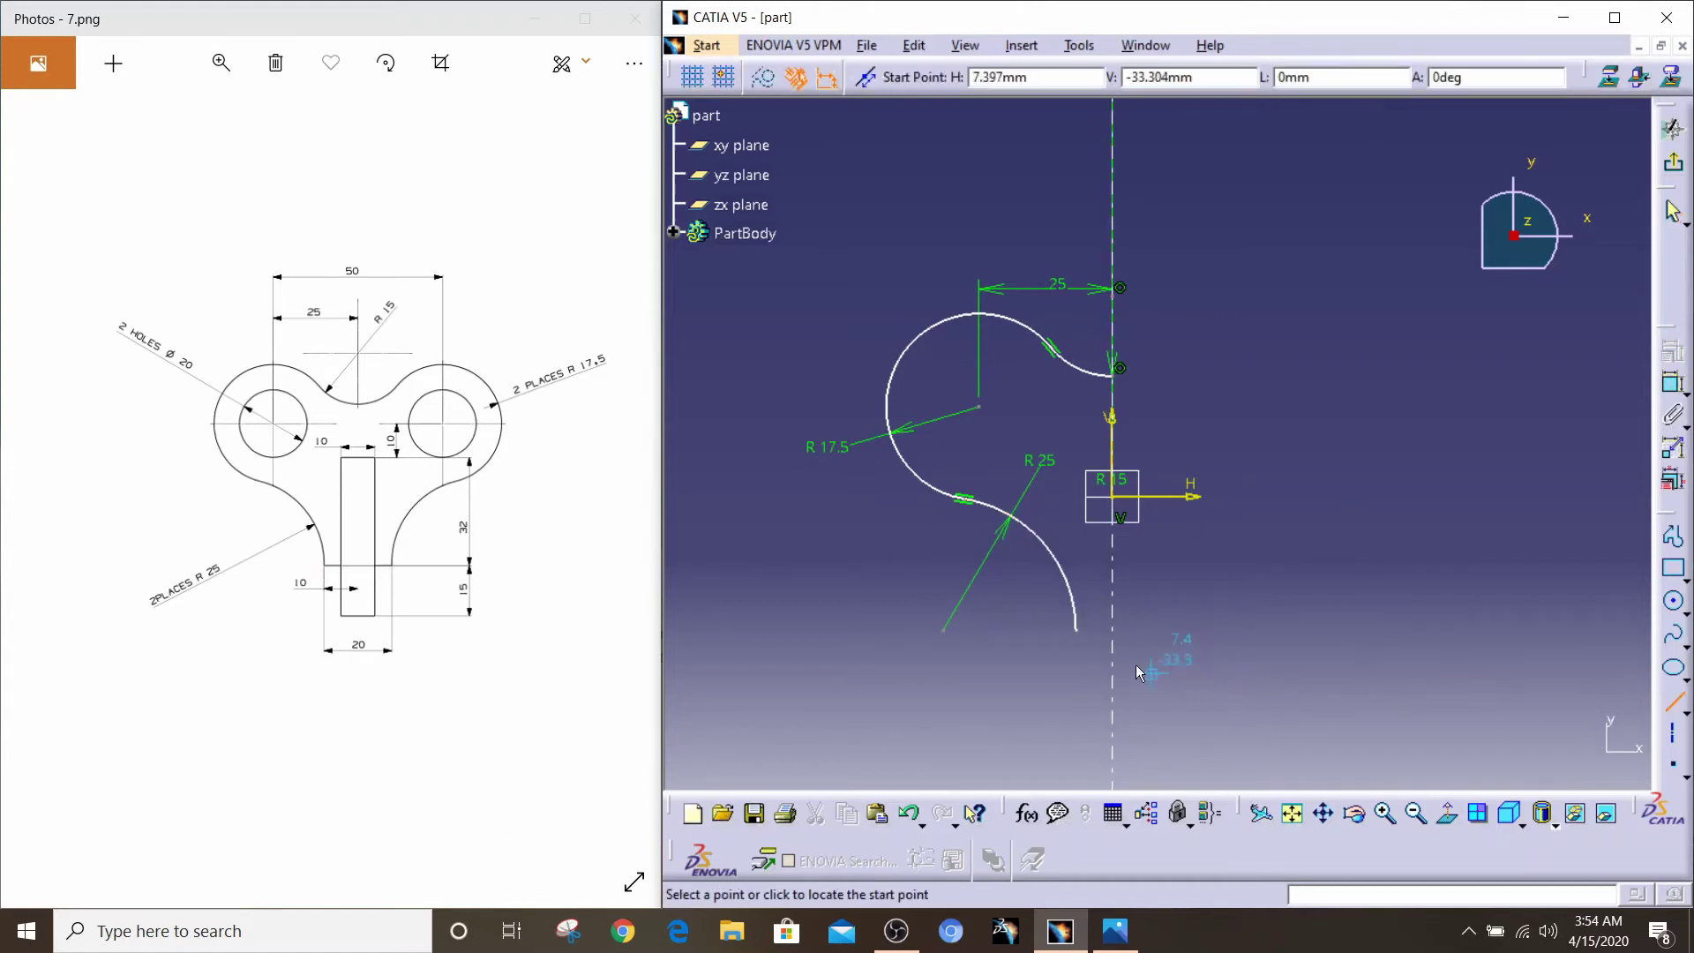
click(1075, 629)
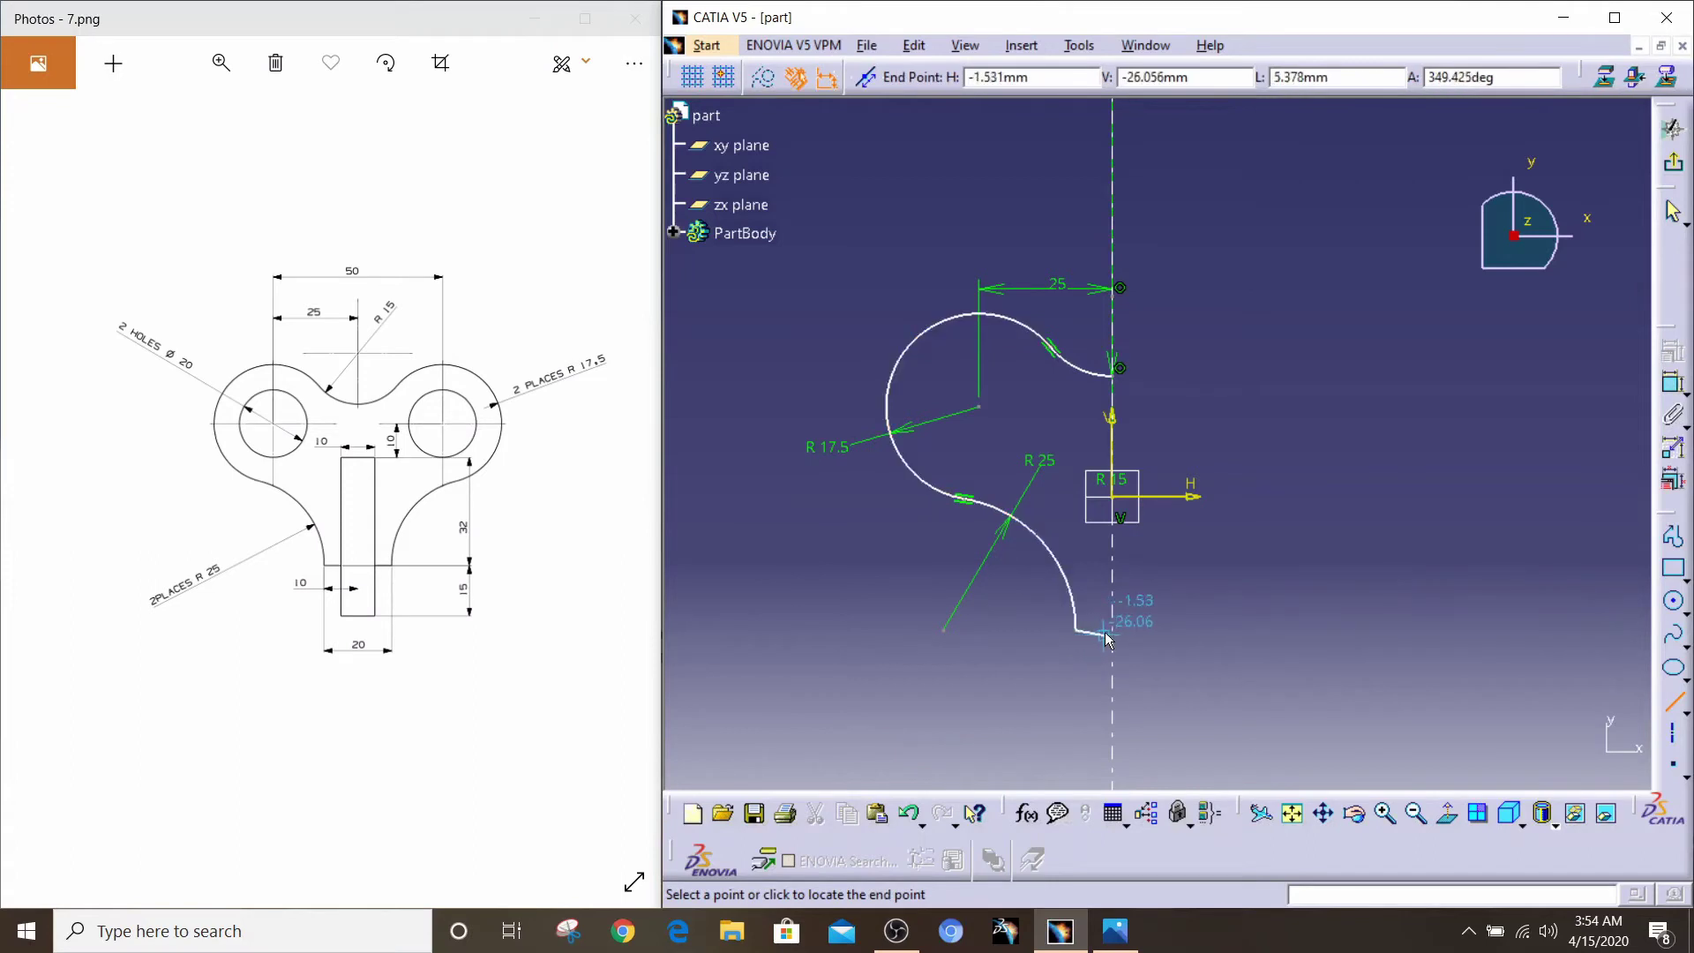
click(1115, 630)
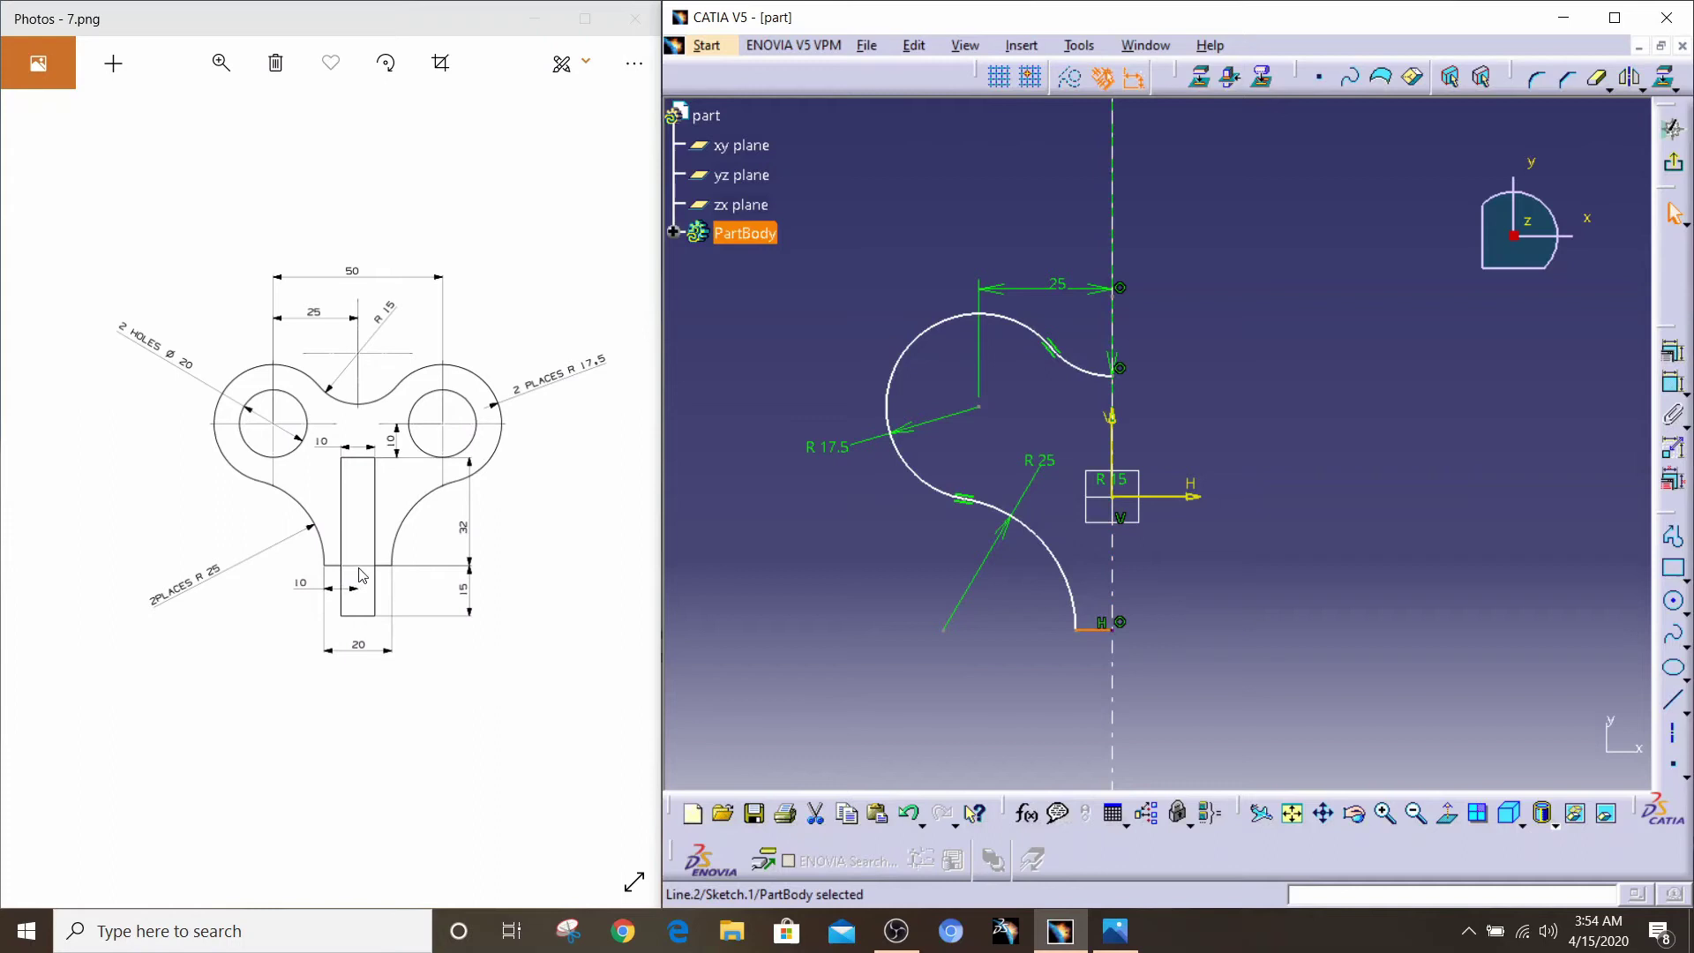
click(1673, 384)
click(1098, 630)
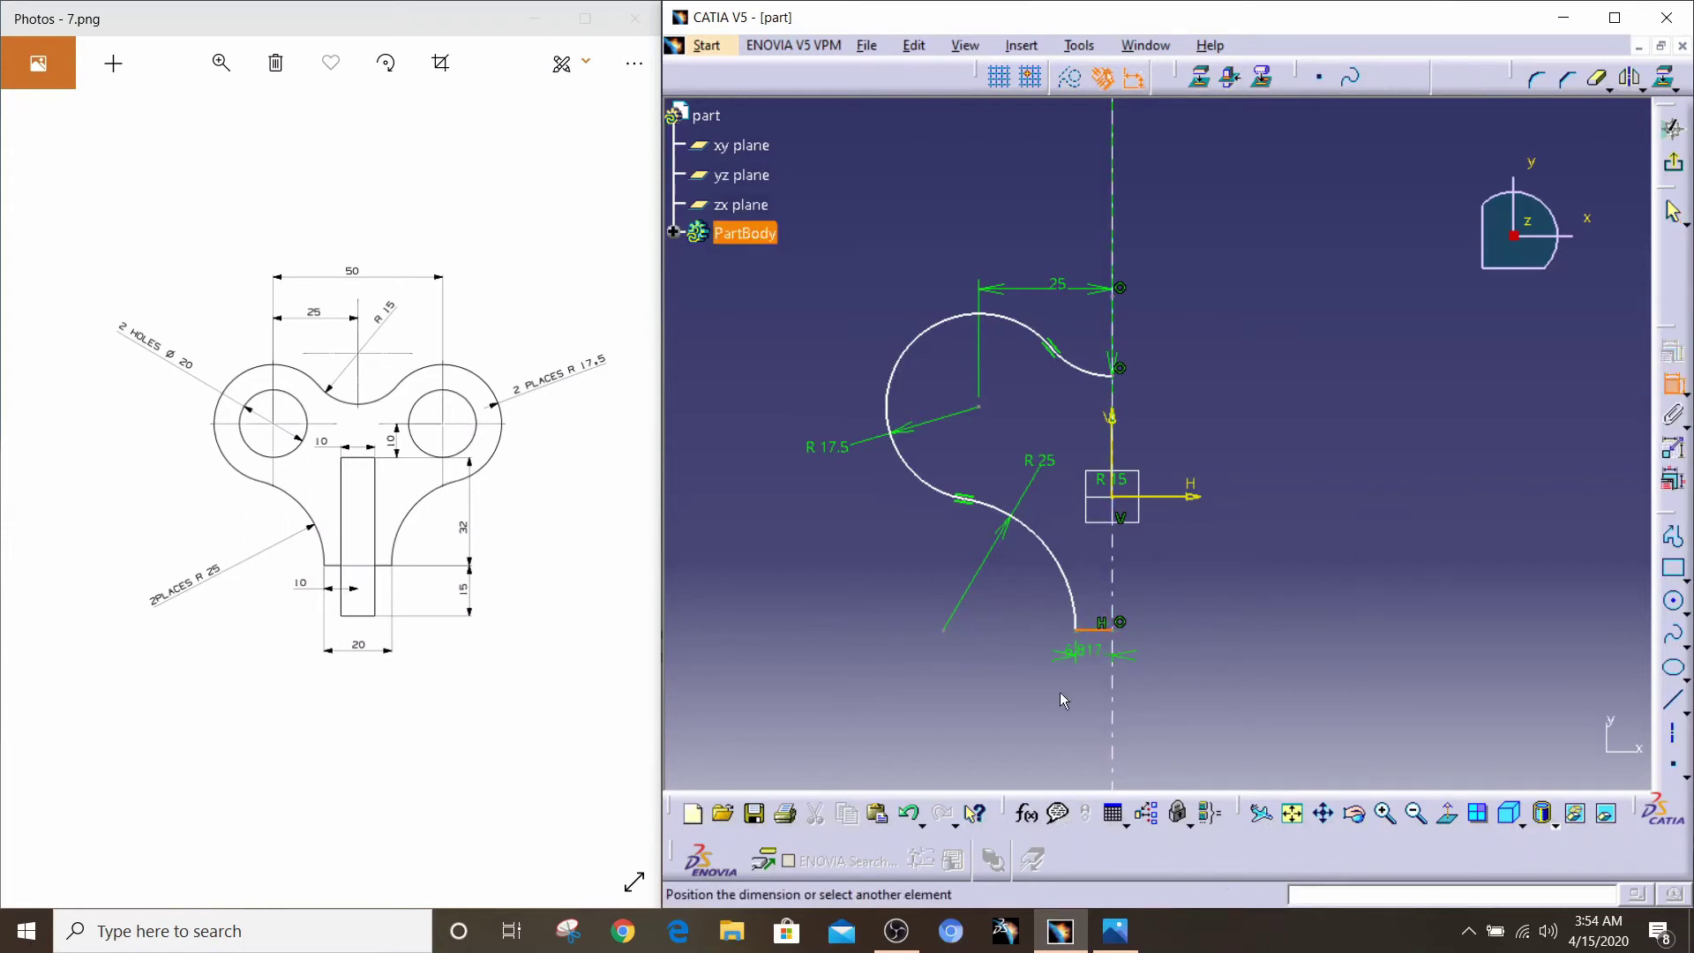
click(995, 703)
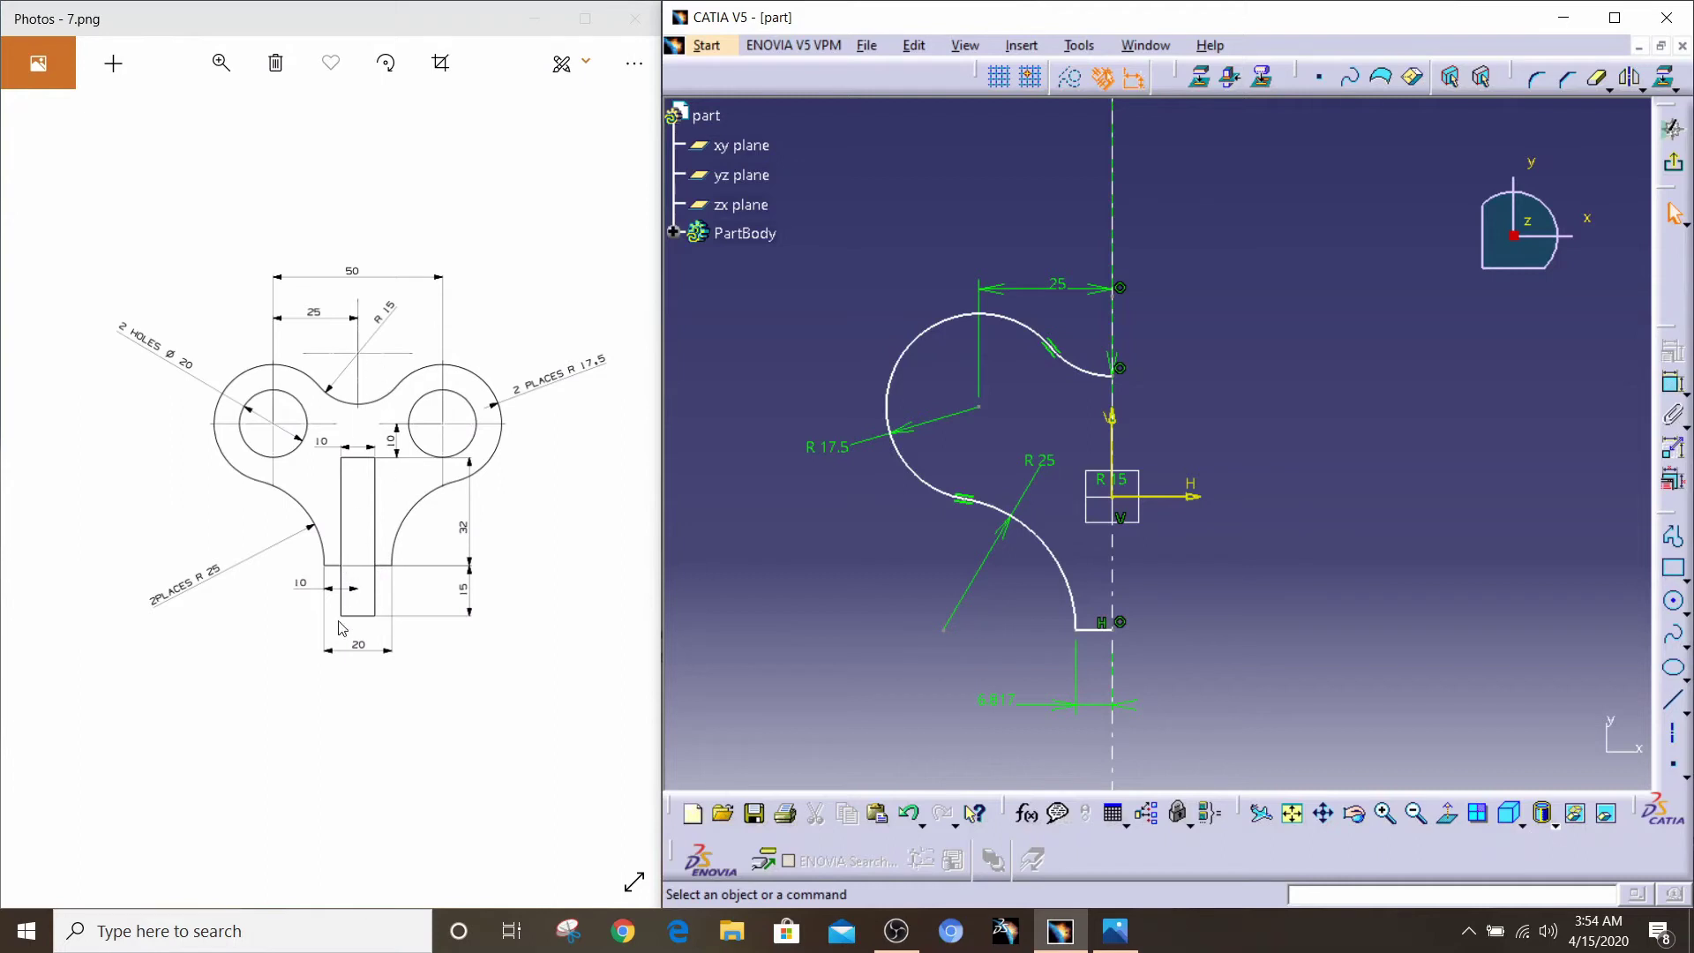
double_click(1000, 700)
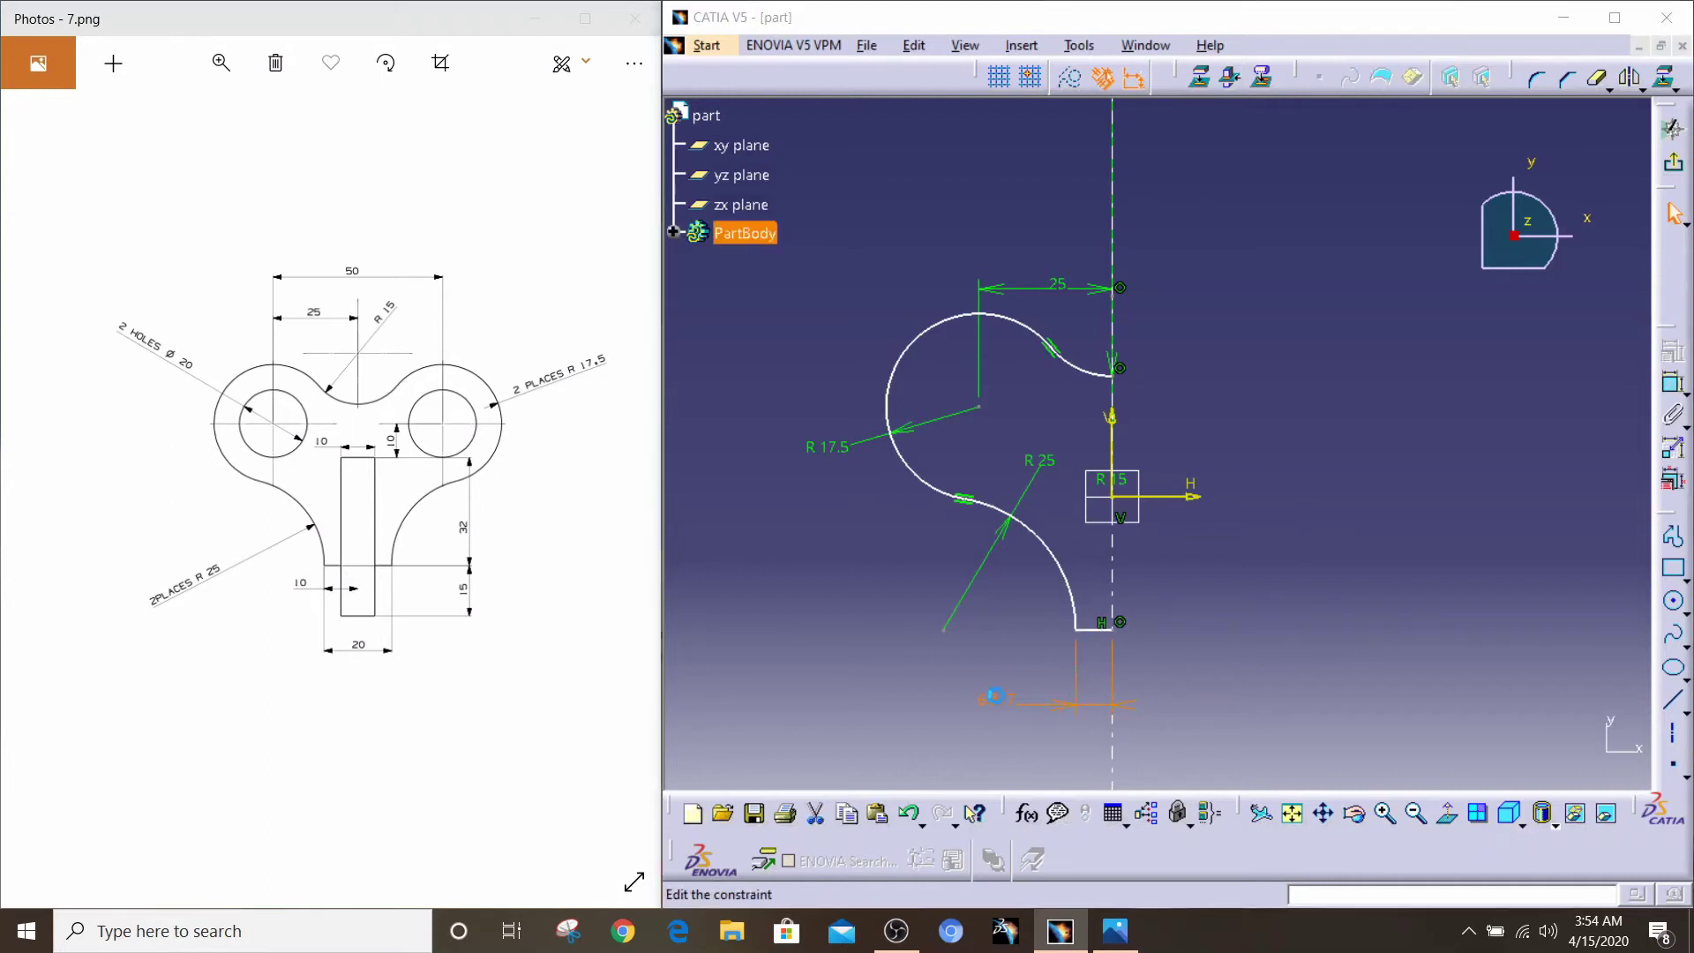
text(10)
key(Return)
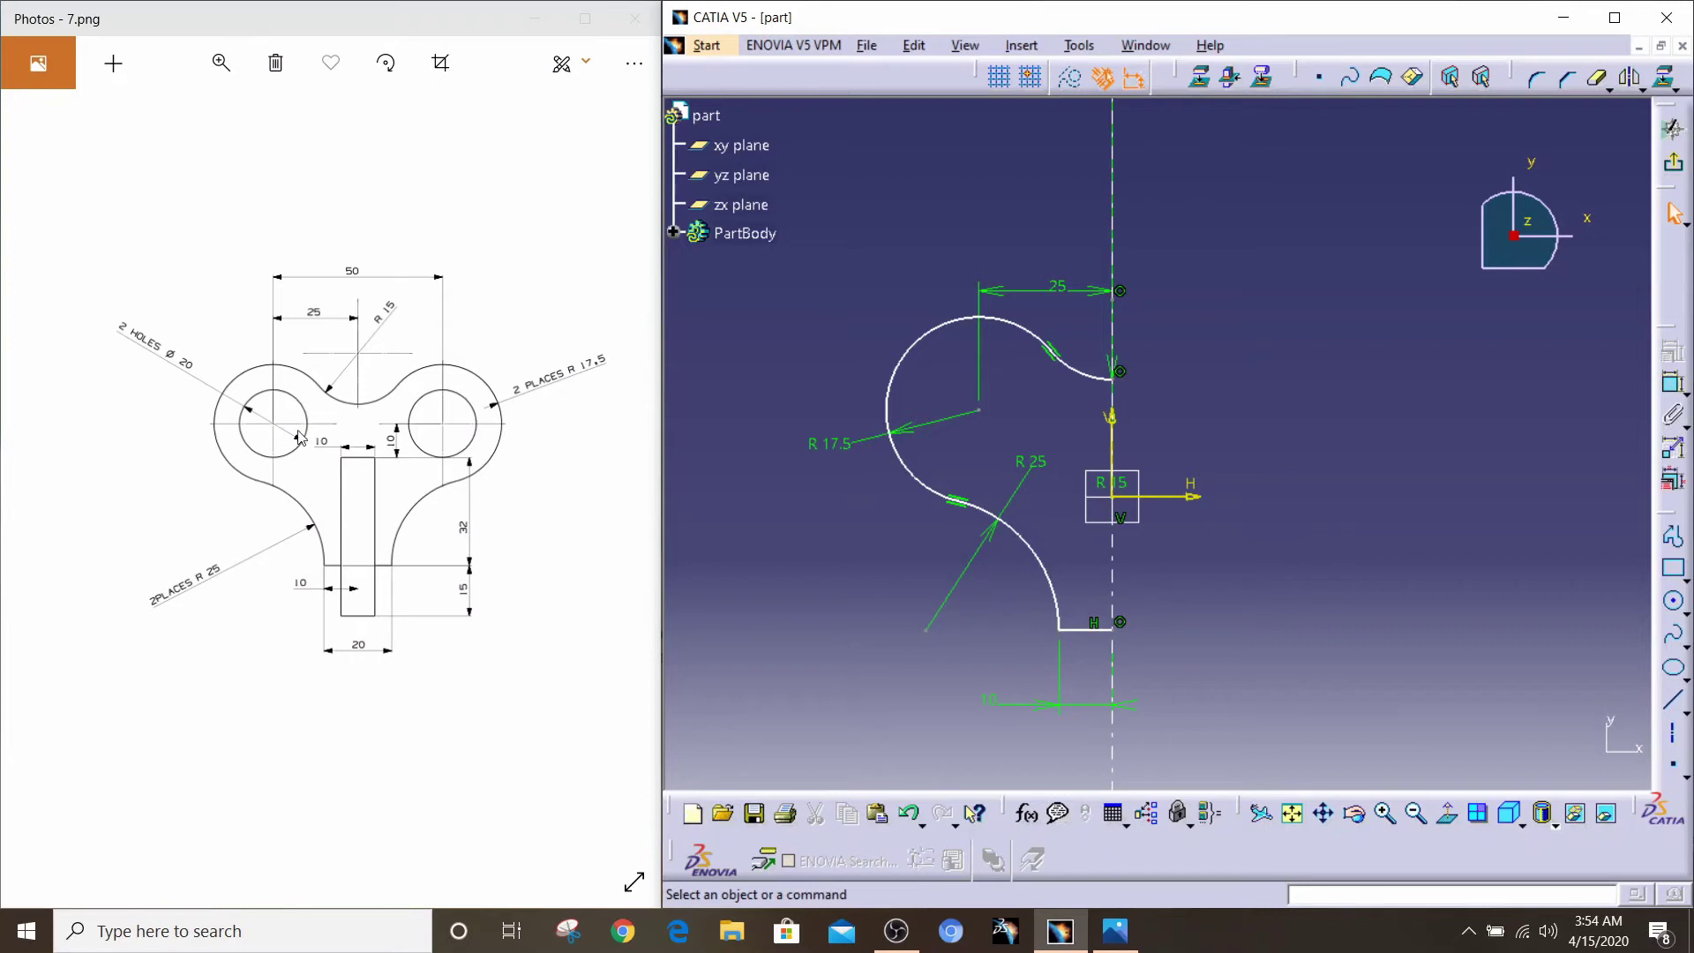
Step: Draw a small hole circle centred on the R 17.5 arc's centre
click(1674, 602)
click(990, 420)
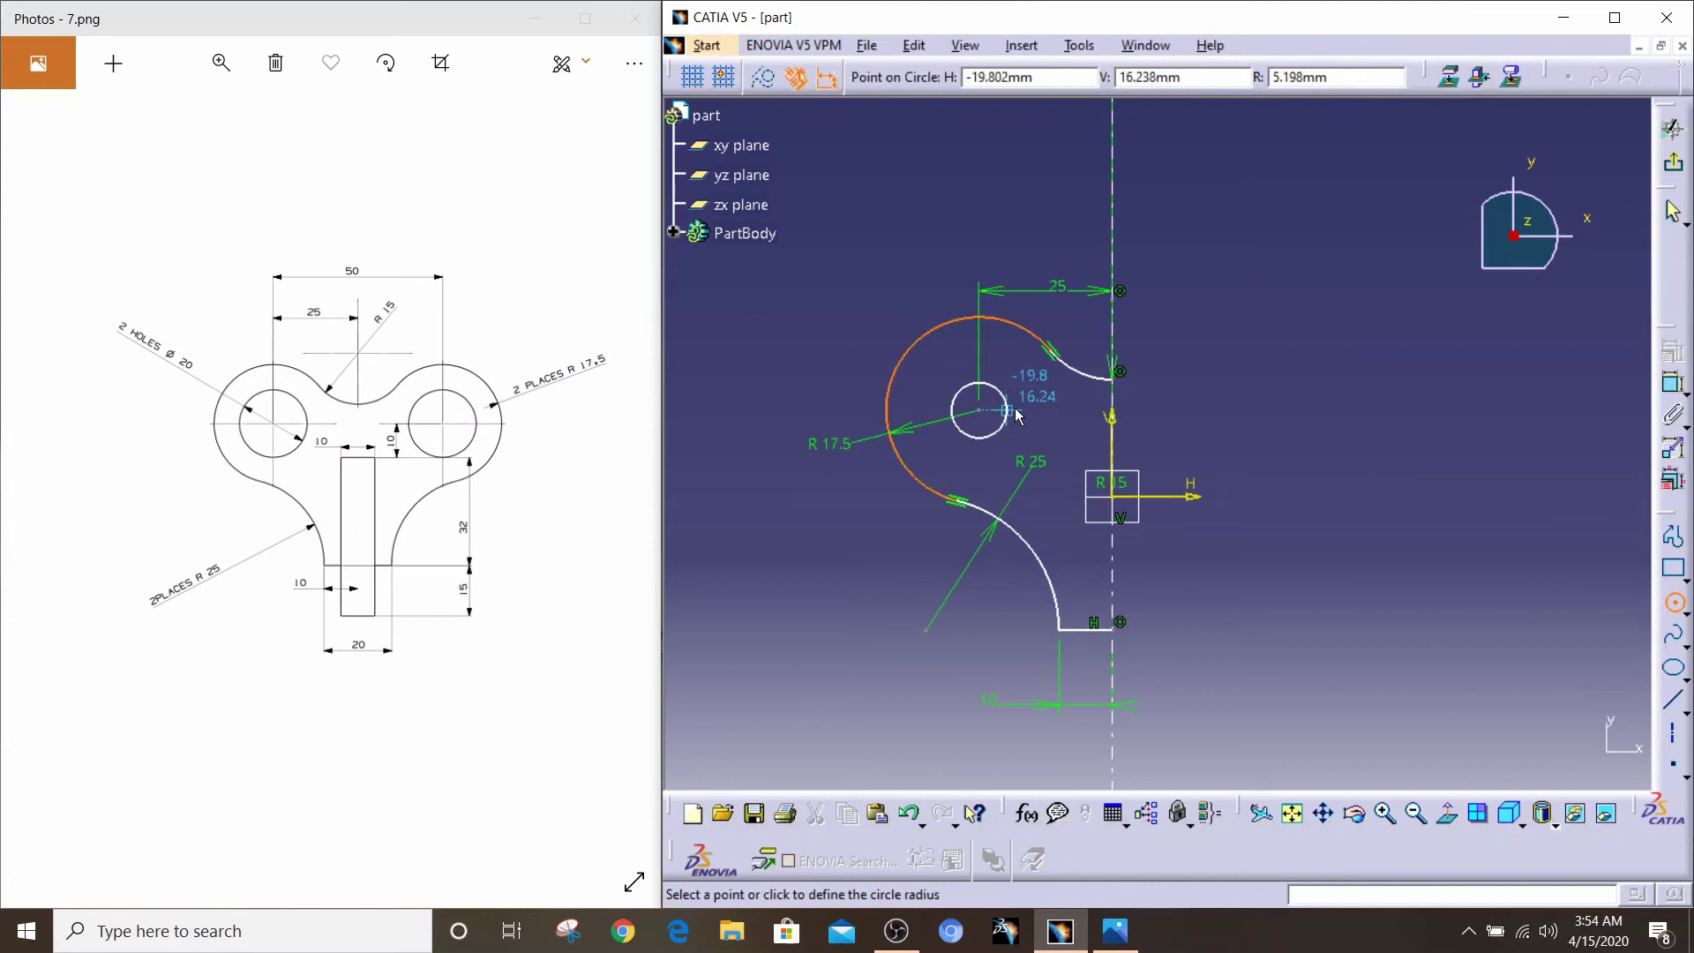
click(1015, 426)
click(1603, 360)
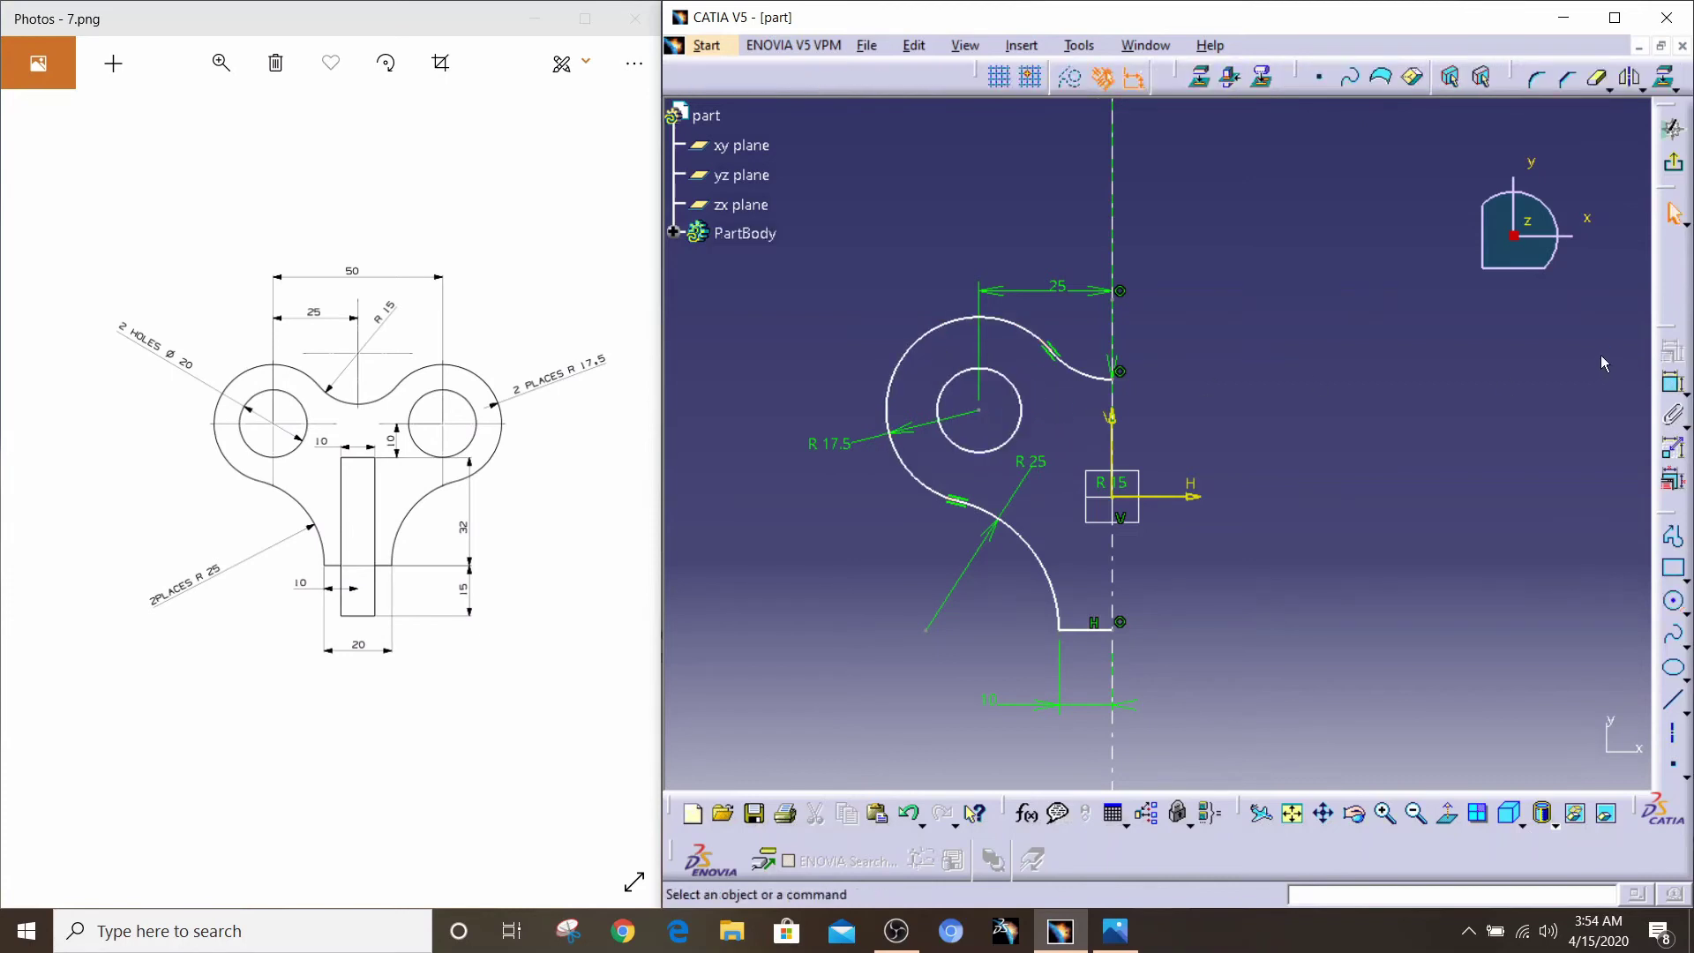
Step: Dimension the hole circle as a 20 mm diameter
click(1674, 382)
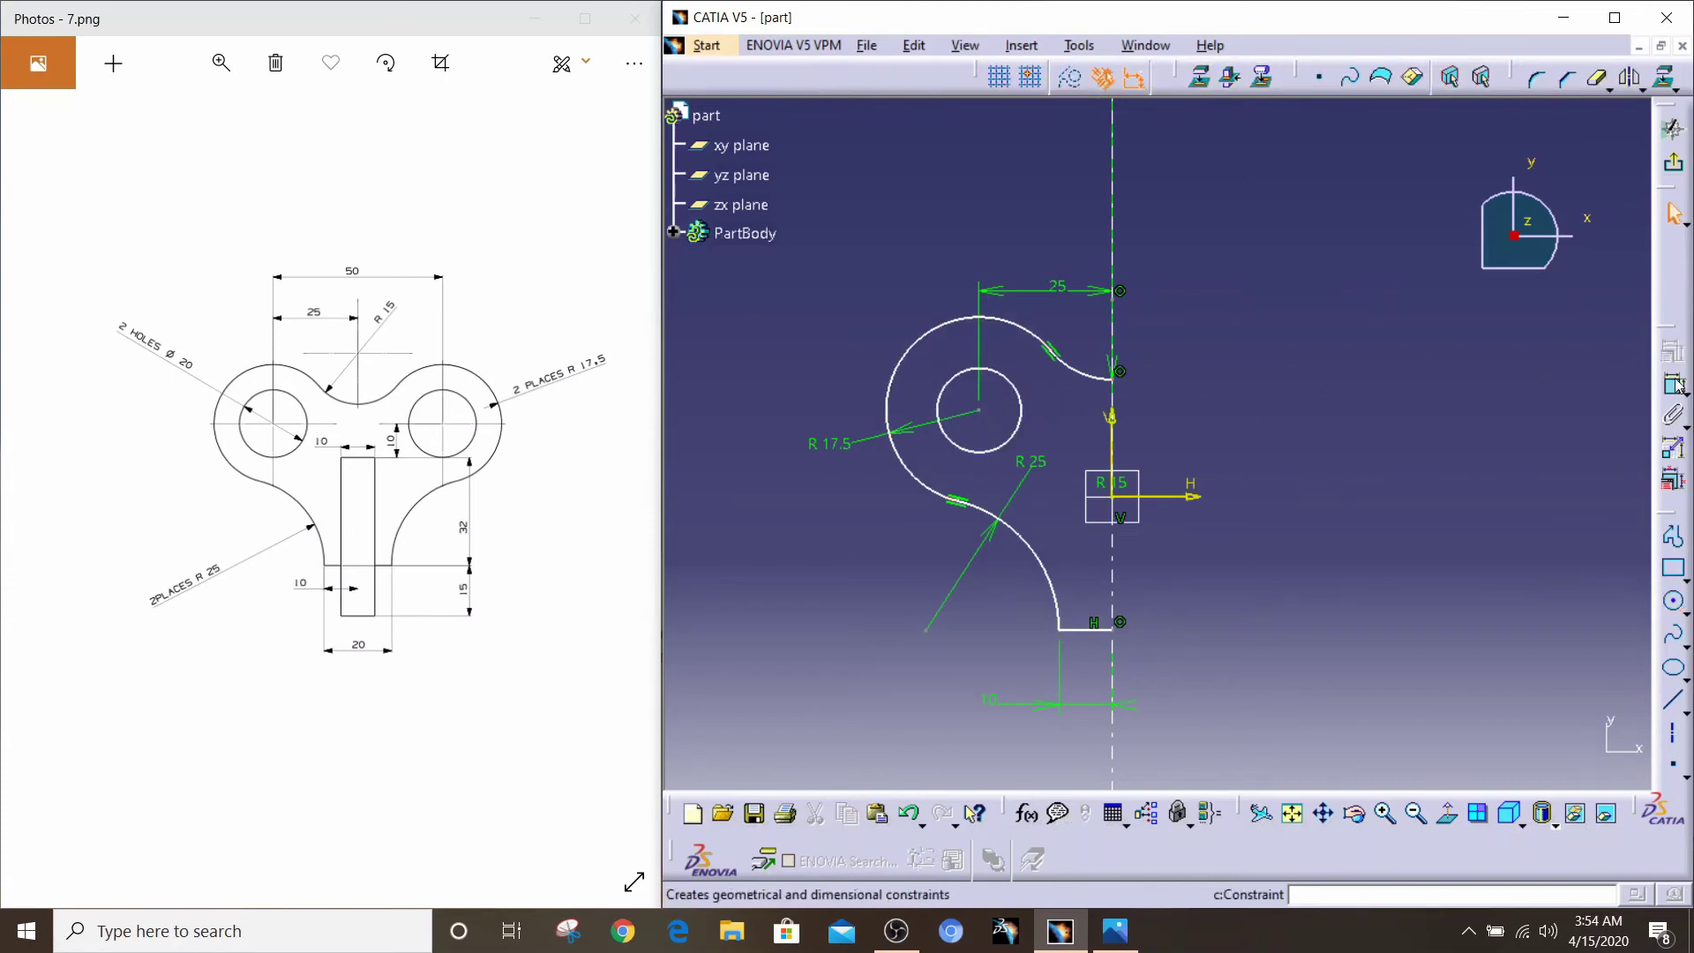
click(950, 386)
click(791, 355)
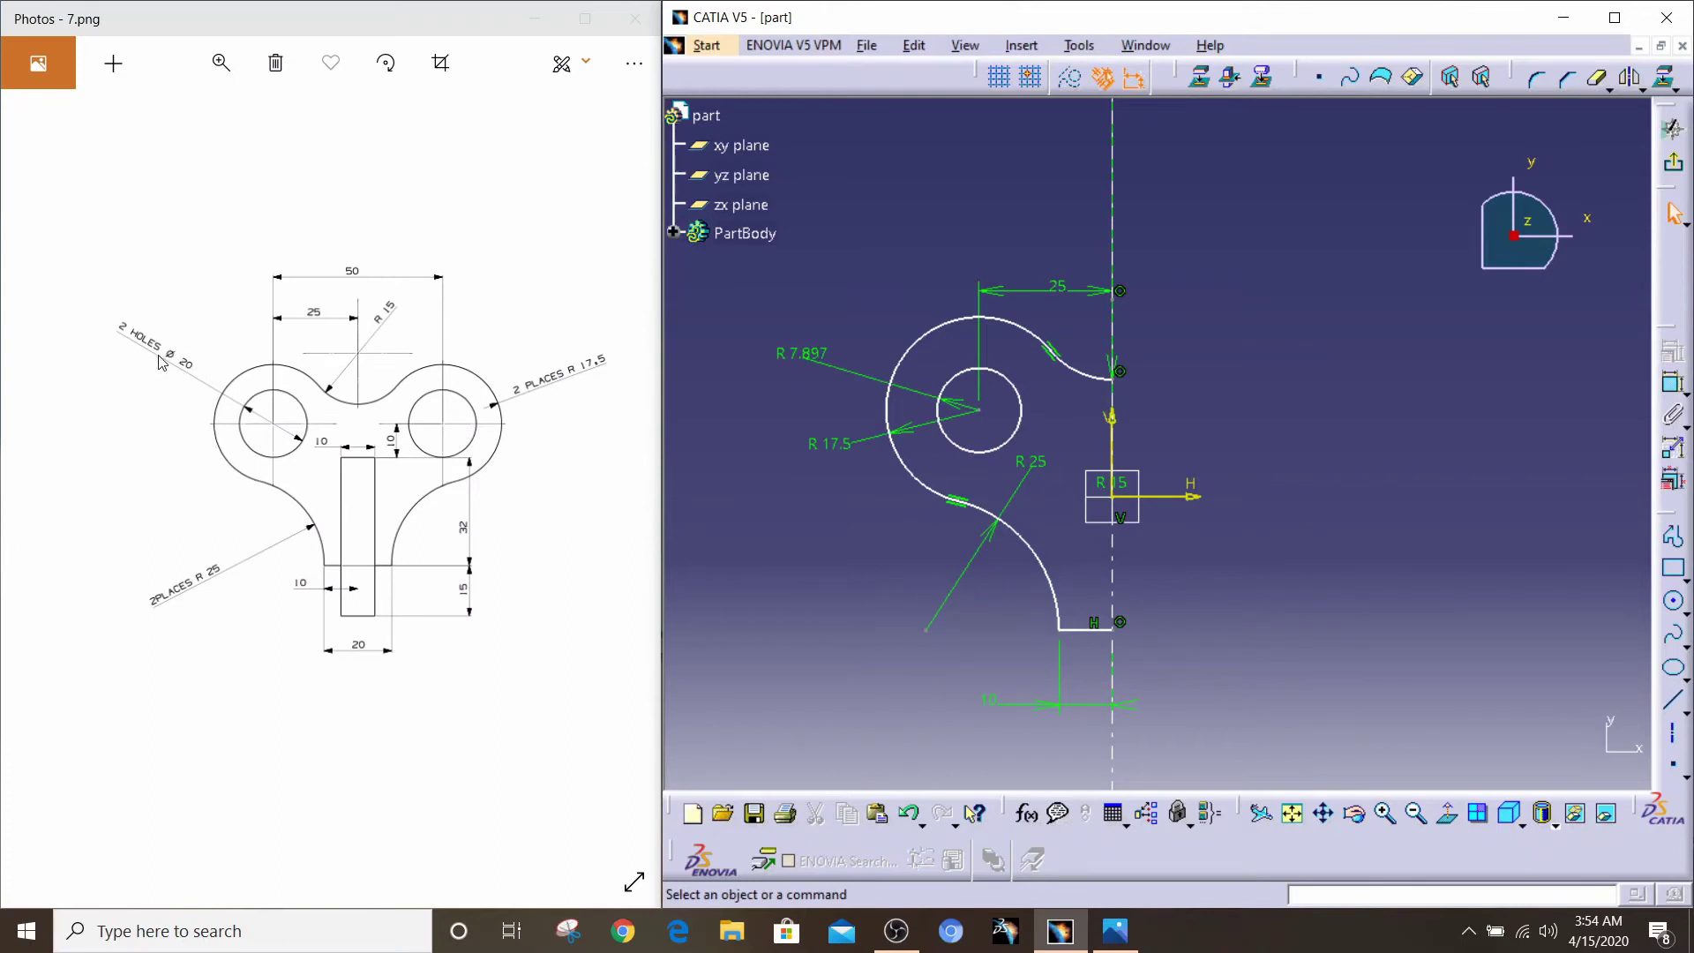
double_click(801, 353)
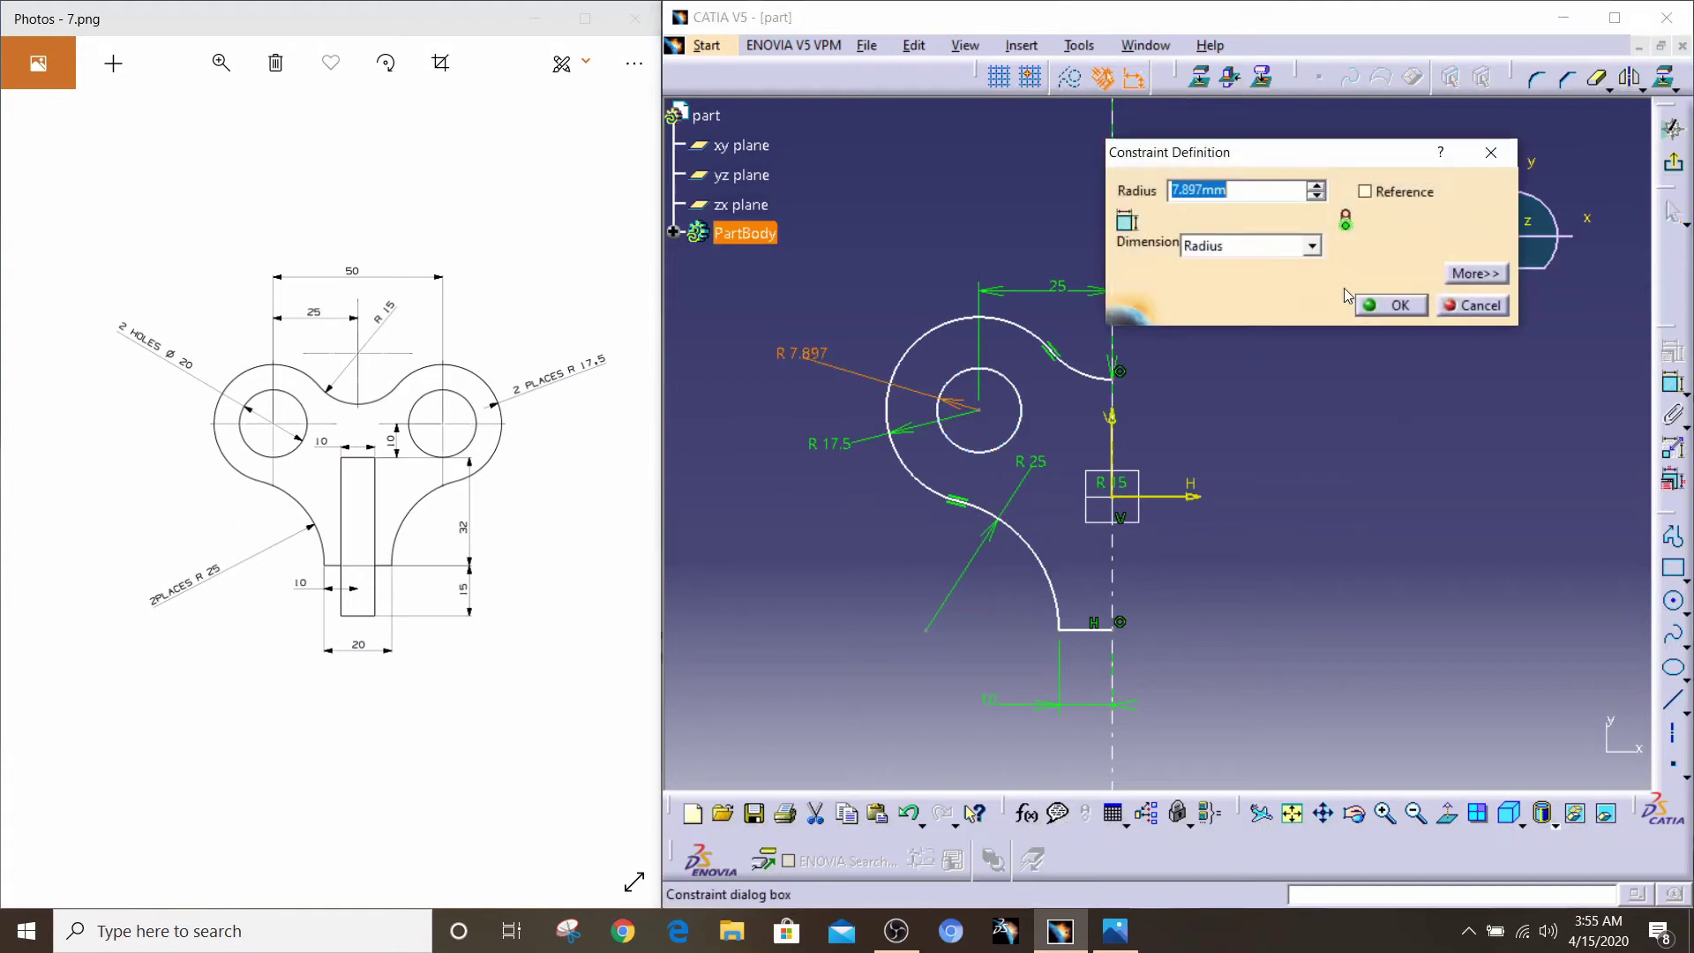
click(1312, 246)
click(1206, 283)
click(1257, 192)
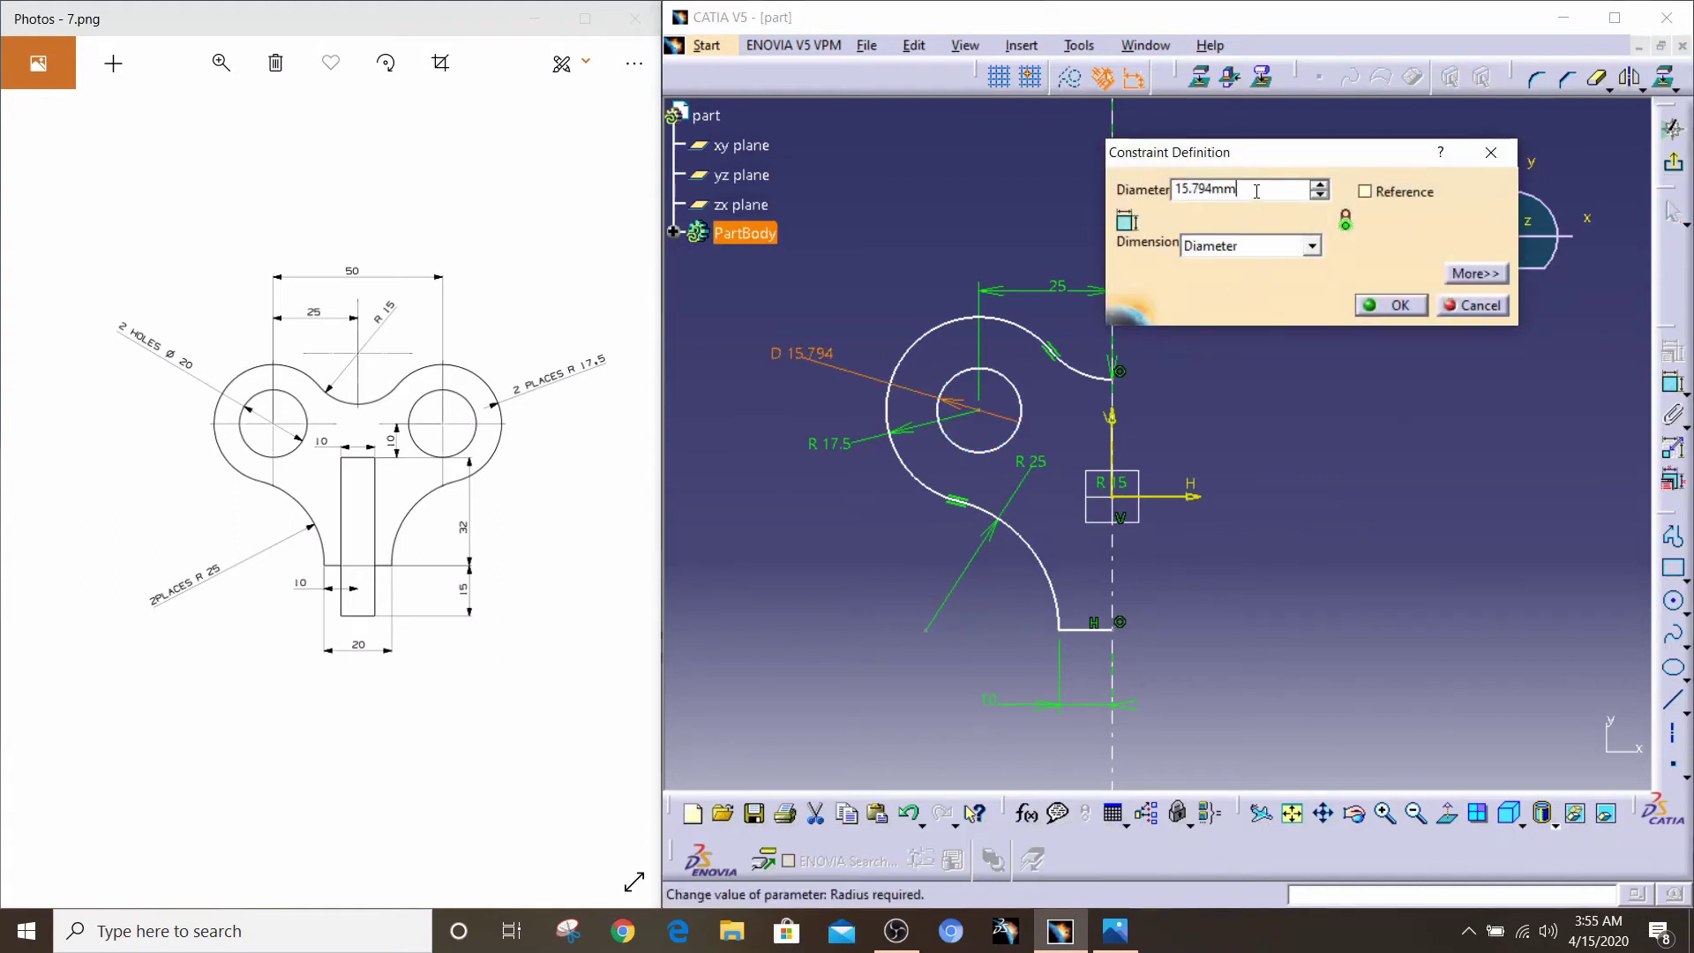
double_click(1257, 191)
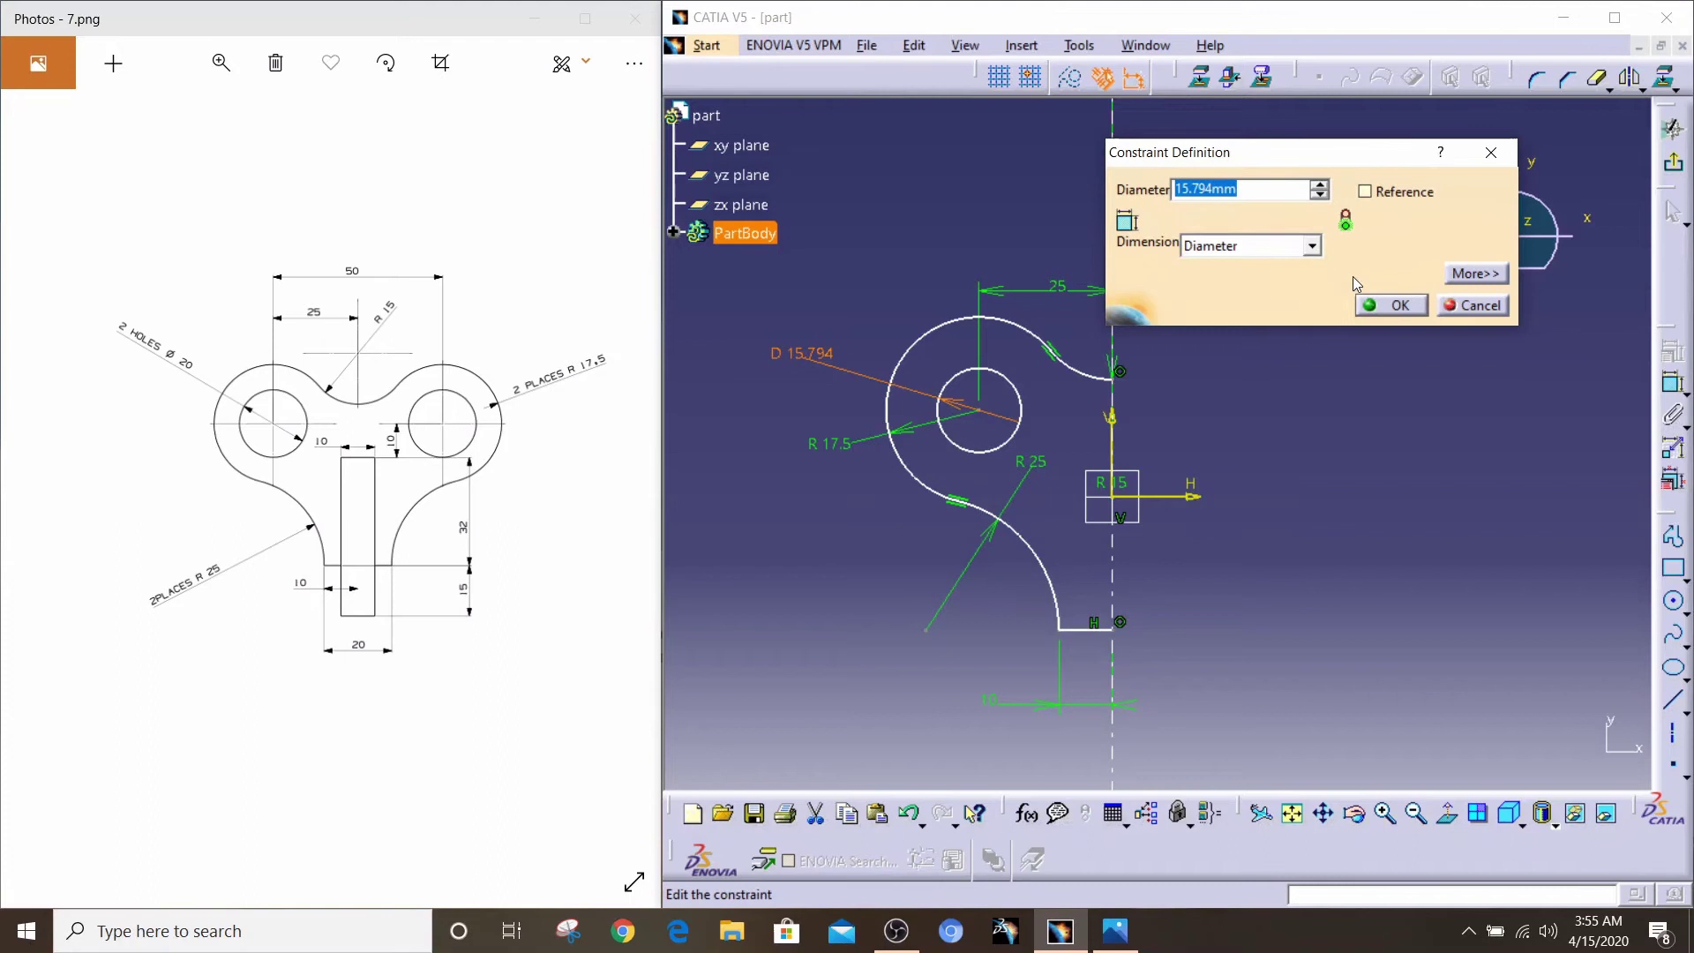
text(20)
key(Return)
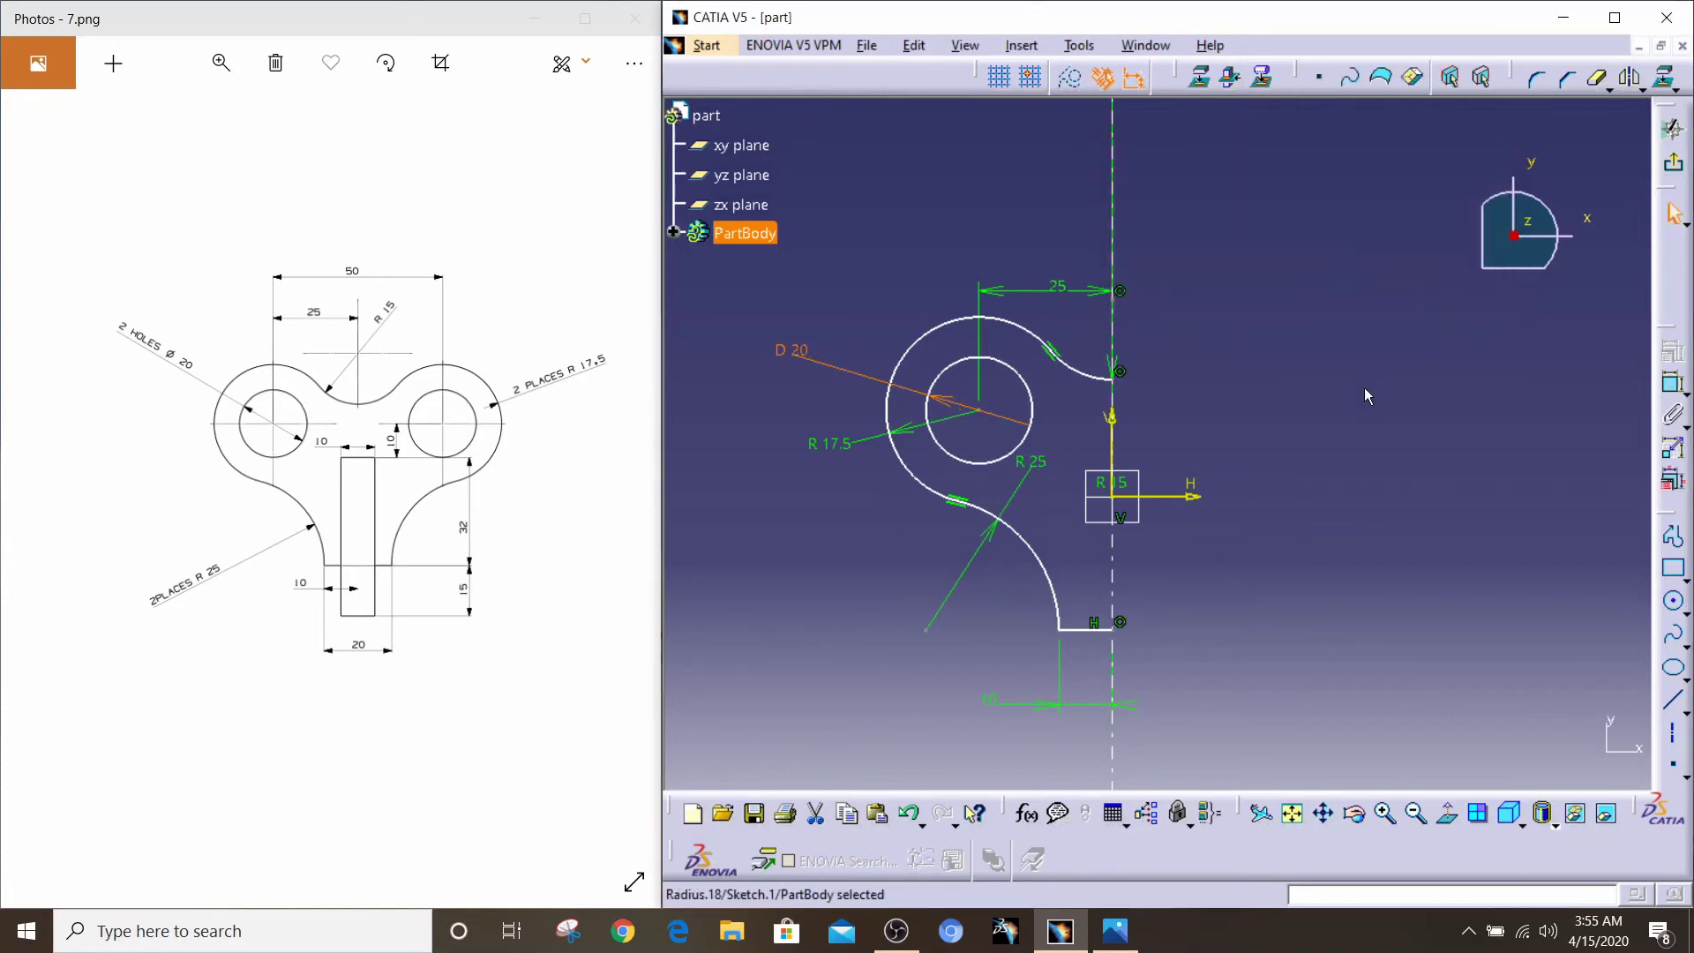
click(1364, 395)
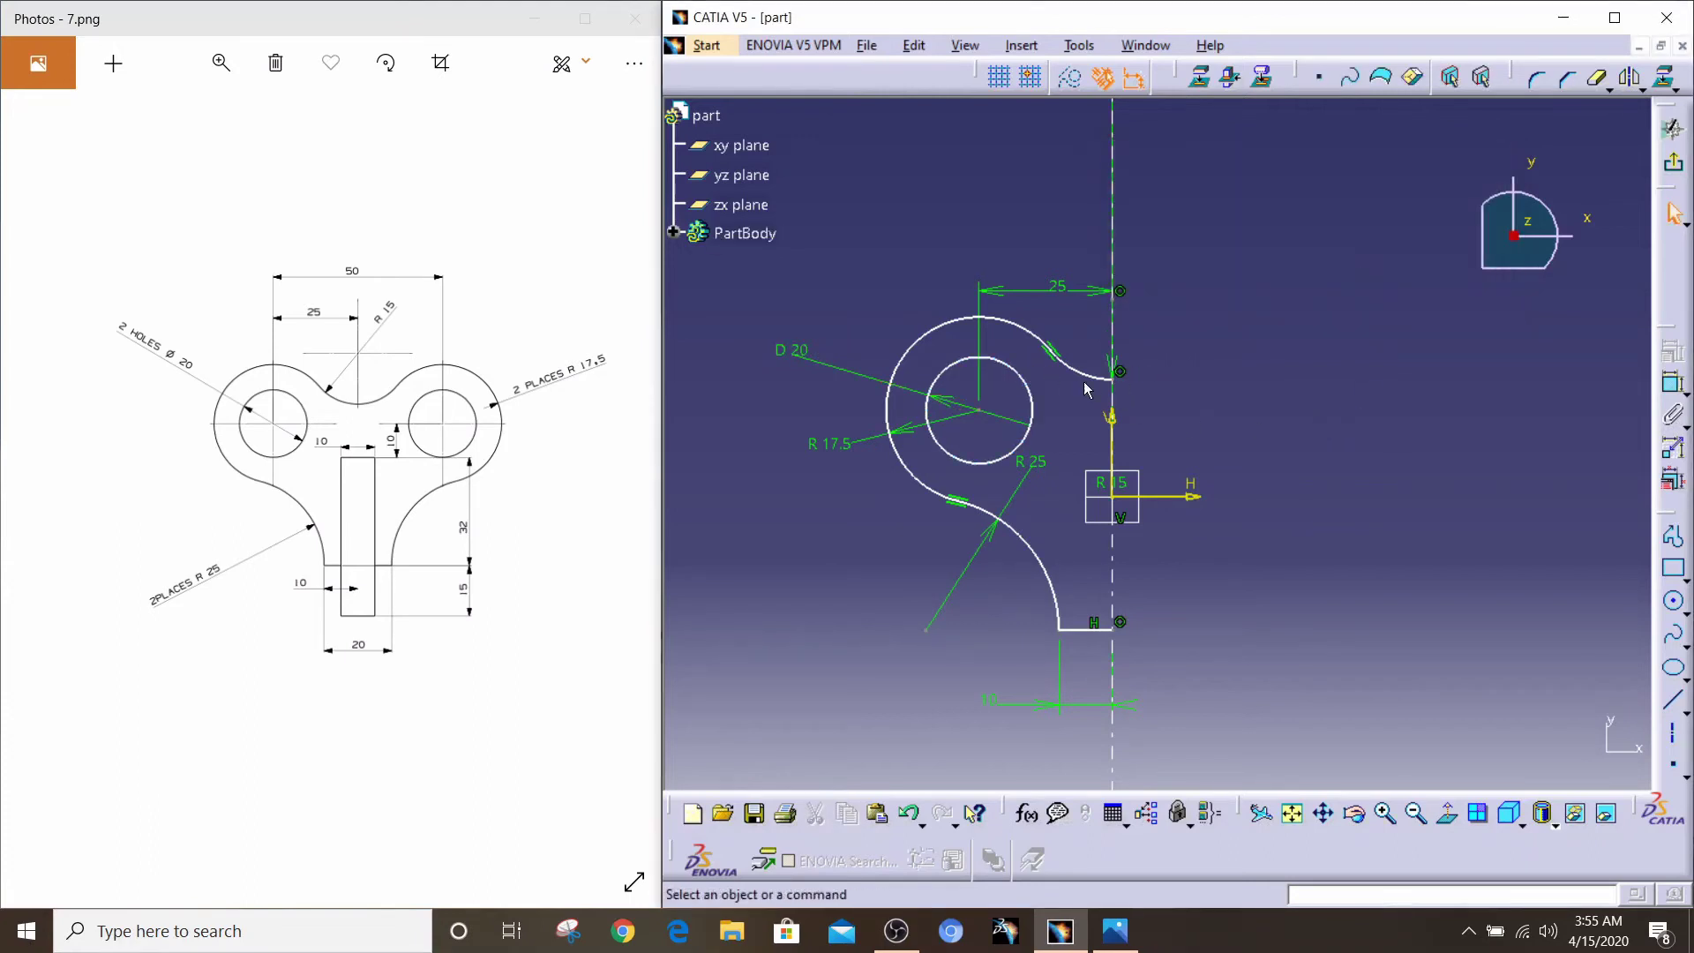
Step: Apply a Concentricity constraint between the Ø20 circle and the R17.5 lobe arc
click(947, 344)
ctrl+click(943, 339)
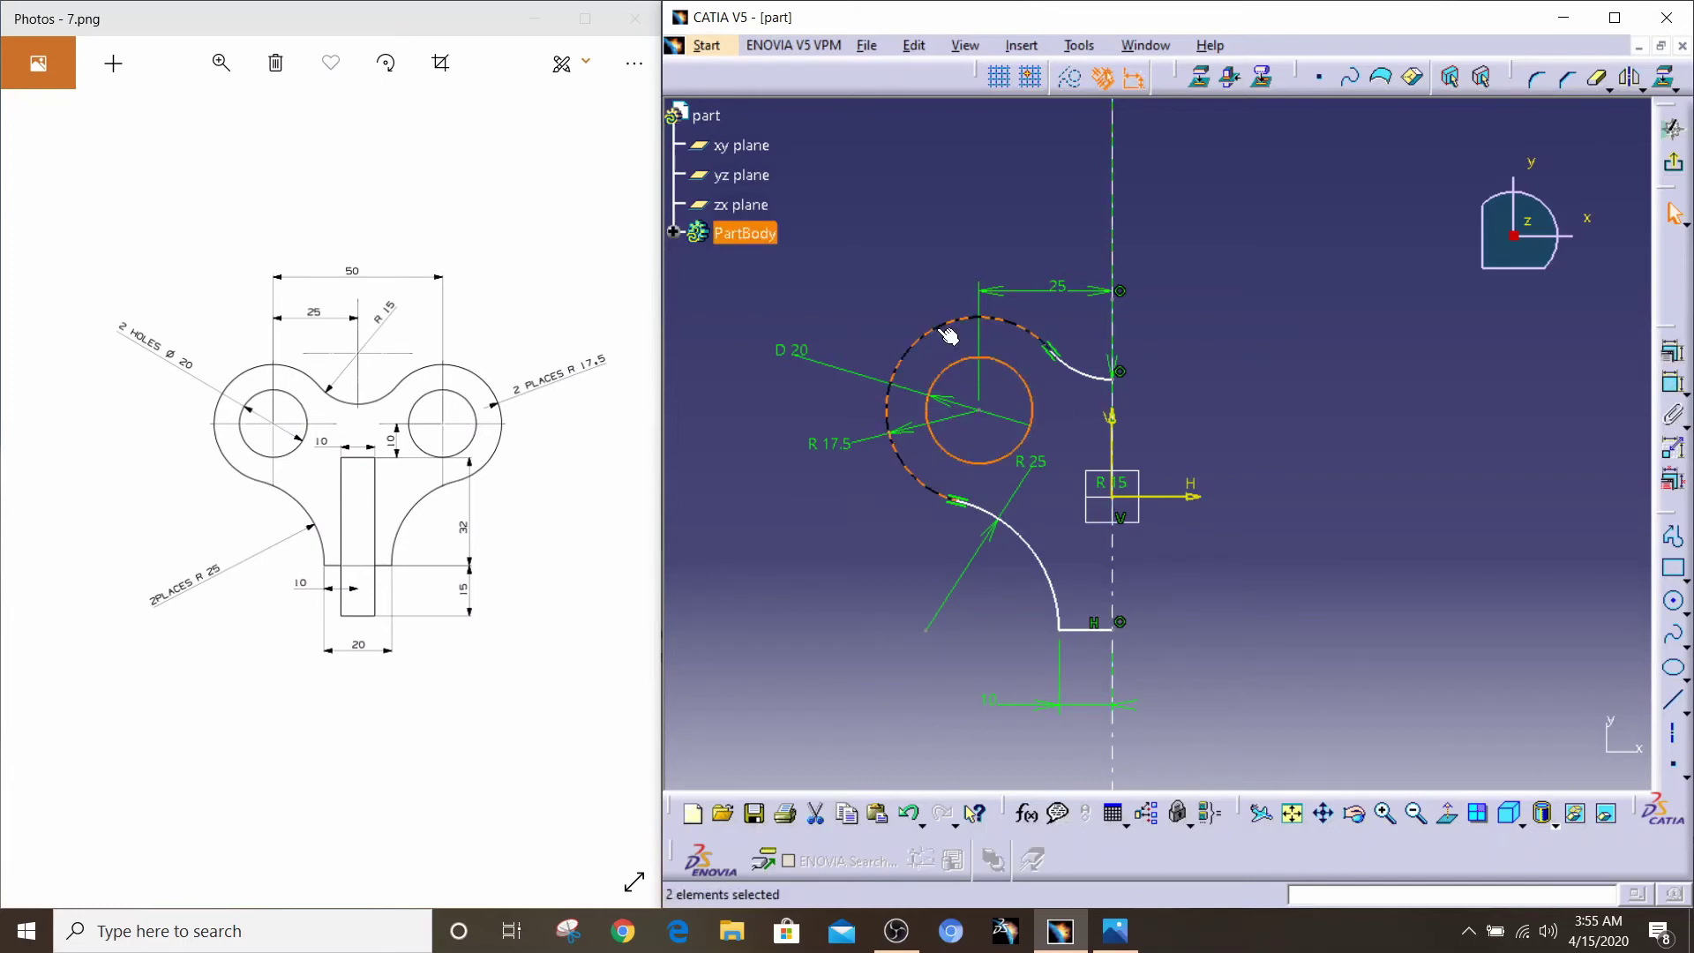
click(1673, 351)
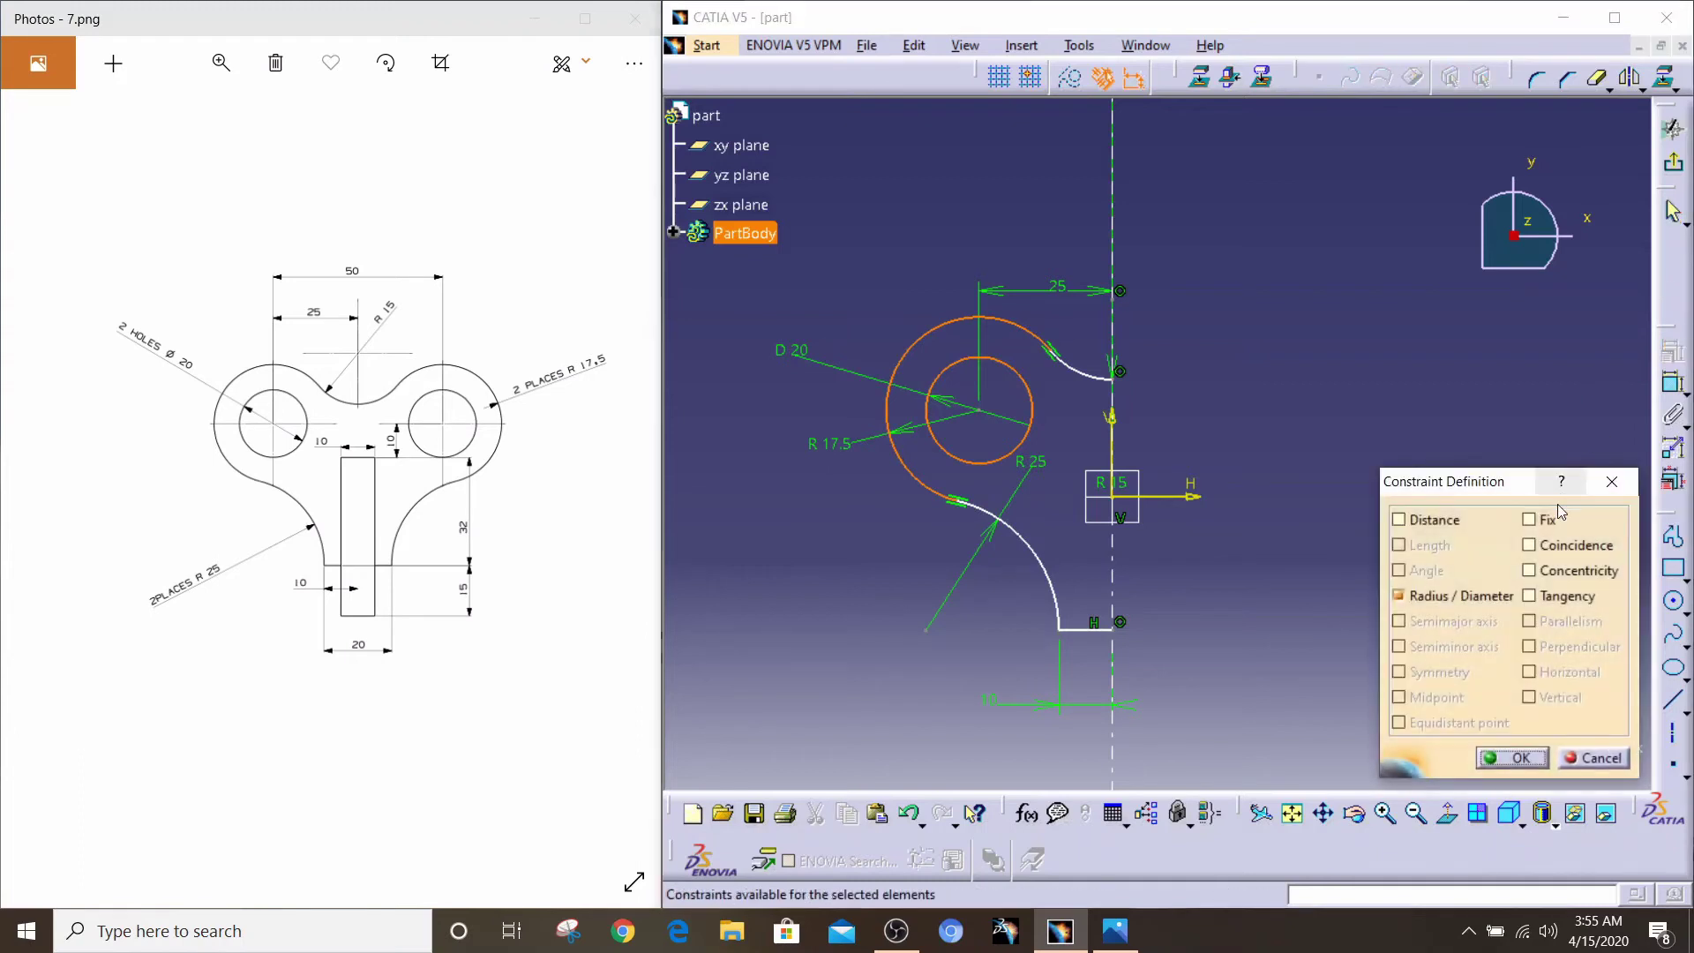
click(1555, 571)
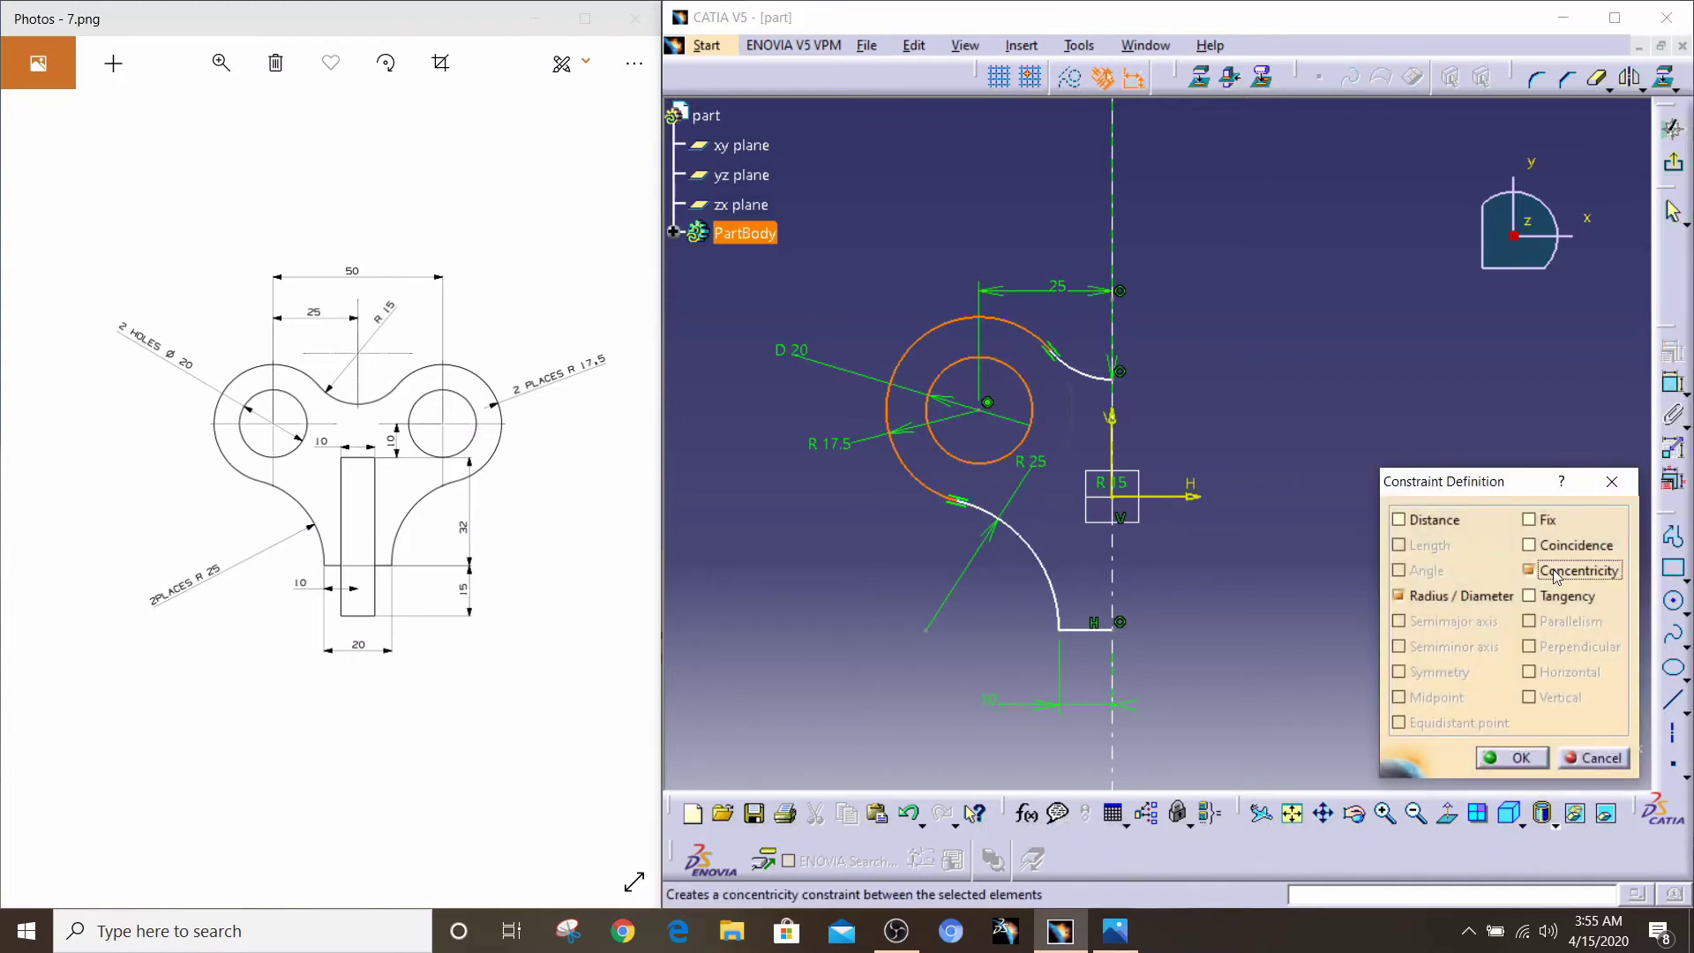
click(1511, 757)
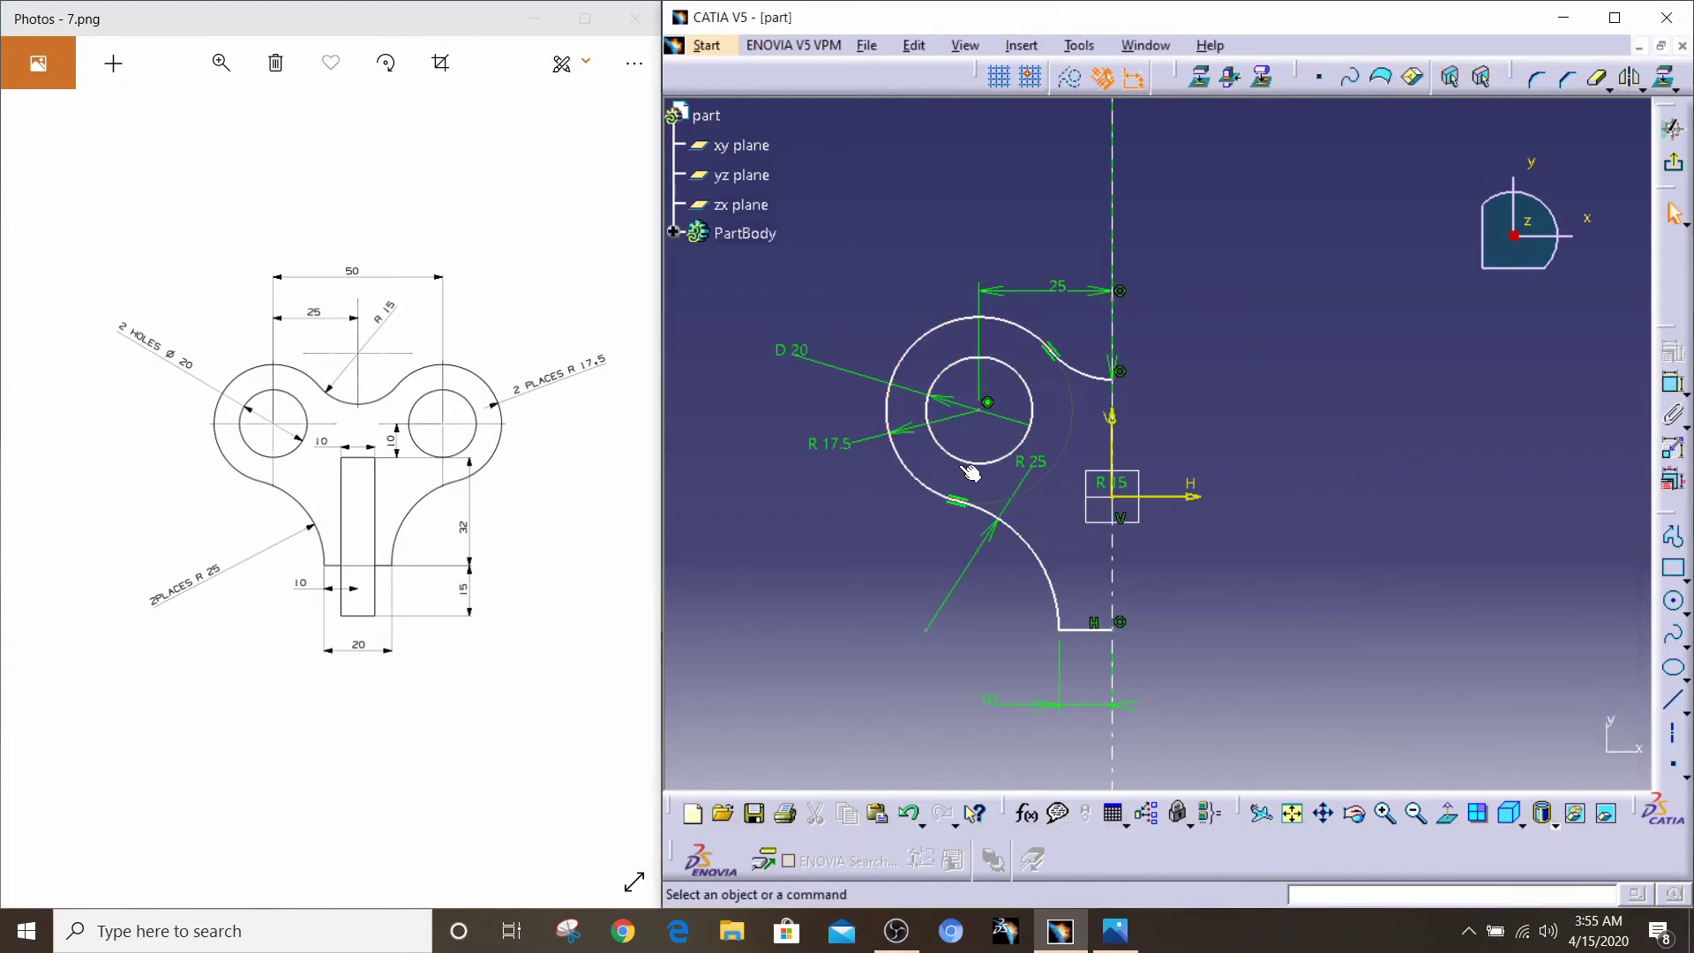
click(989, 406)
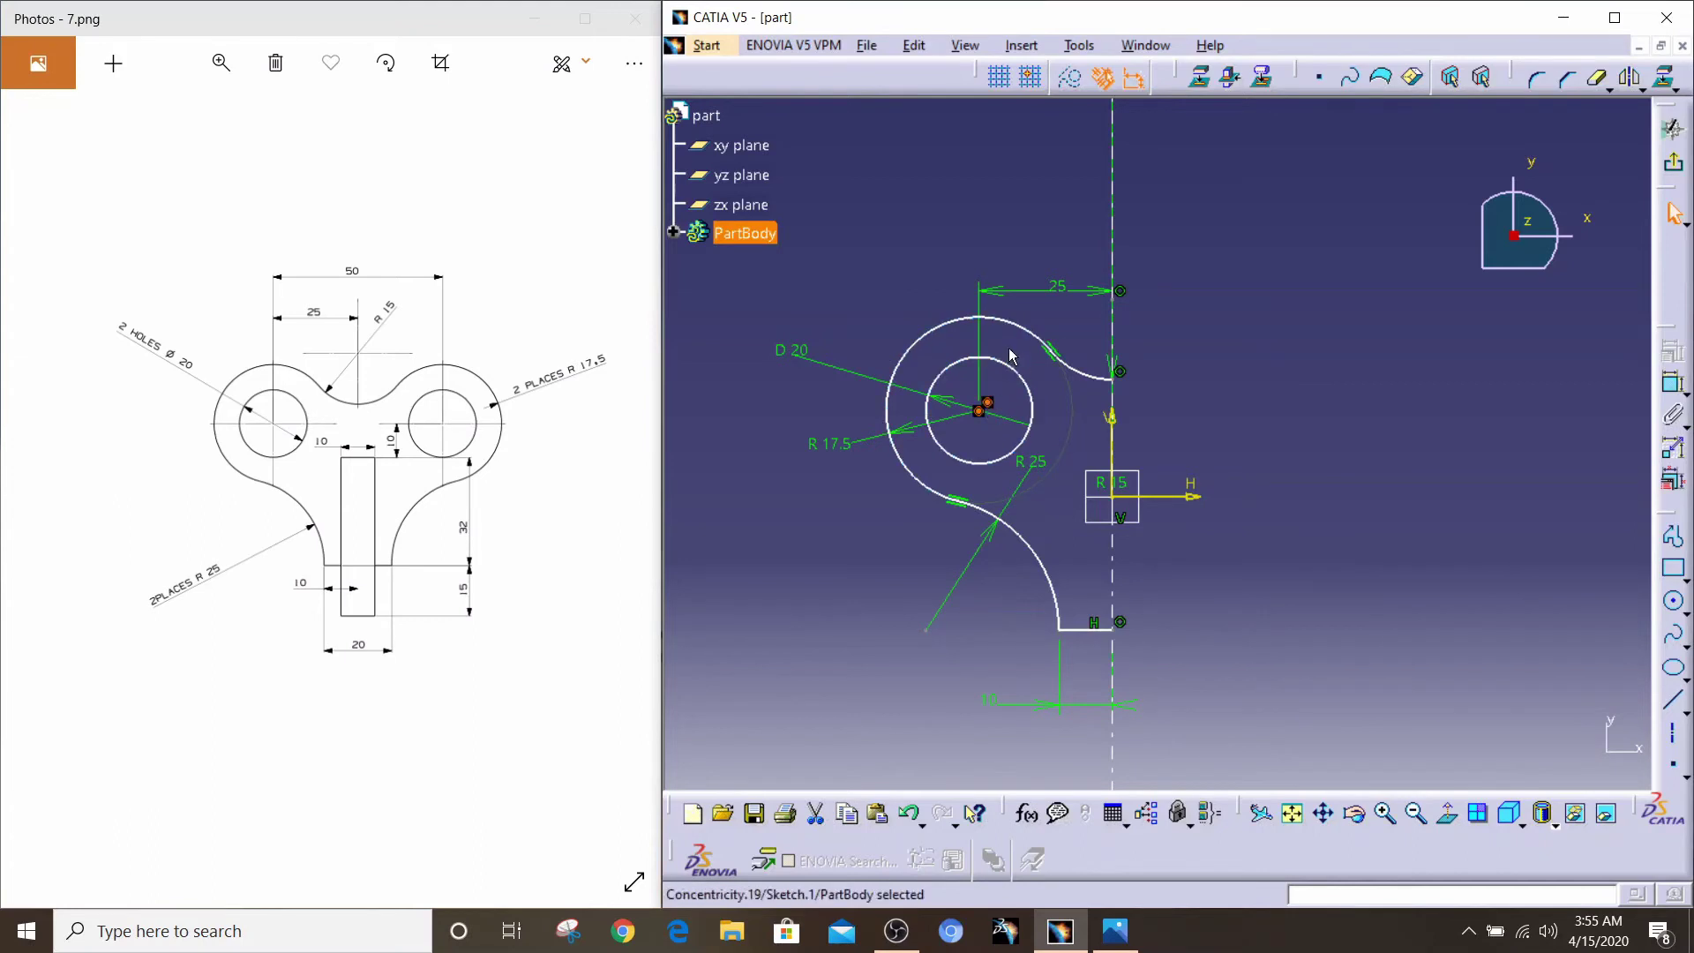
click(1327, 409)
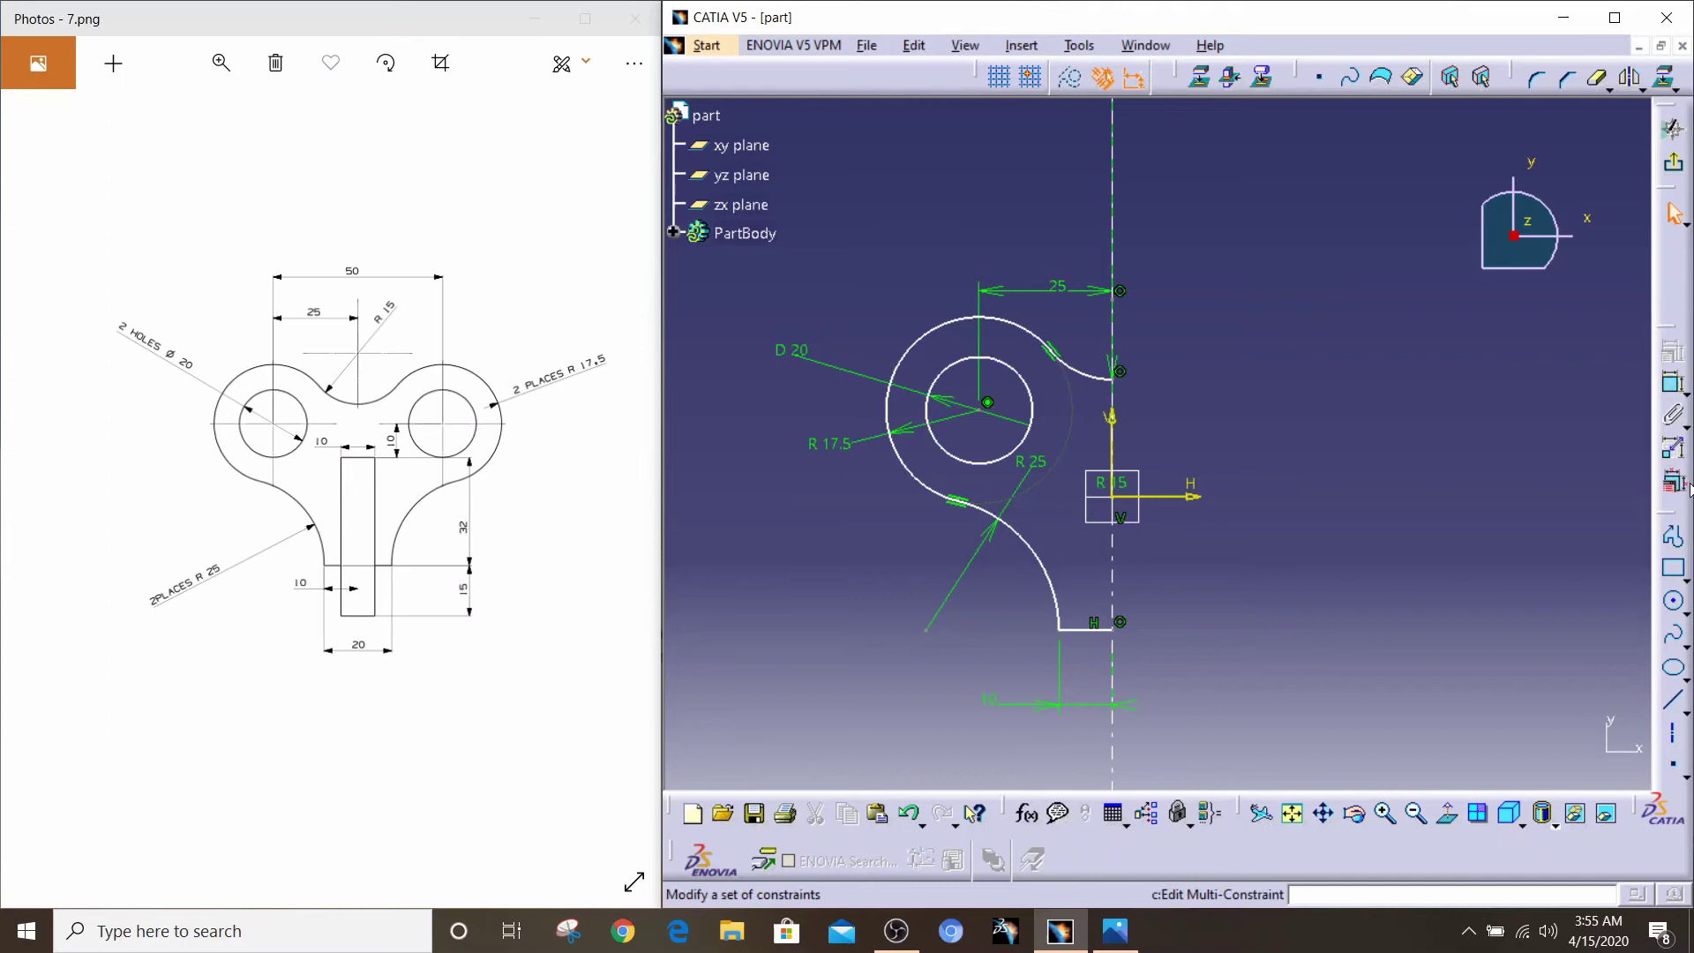
Step: Dimension the bottom line to hole-centre distance as 32 mm, then drag the profile upward
click(1676, 389)
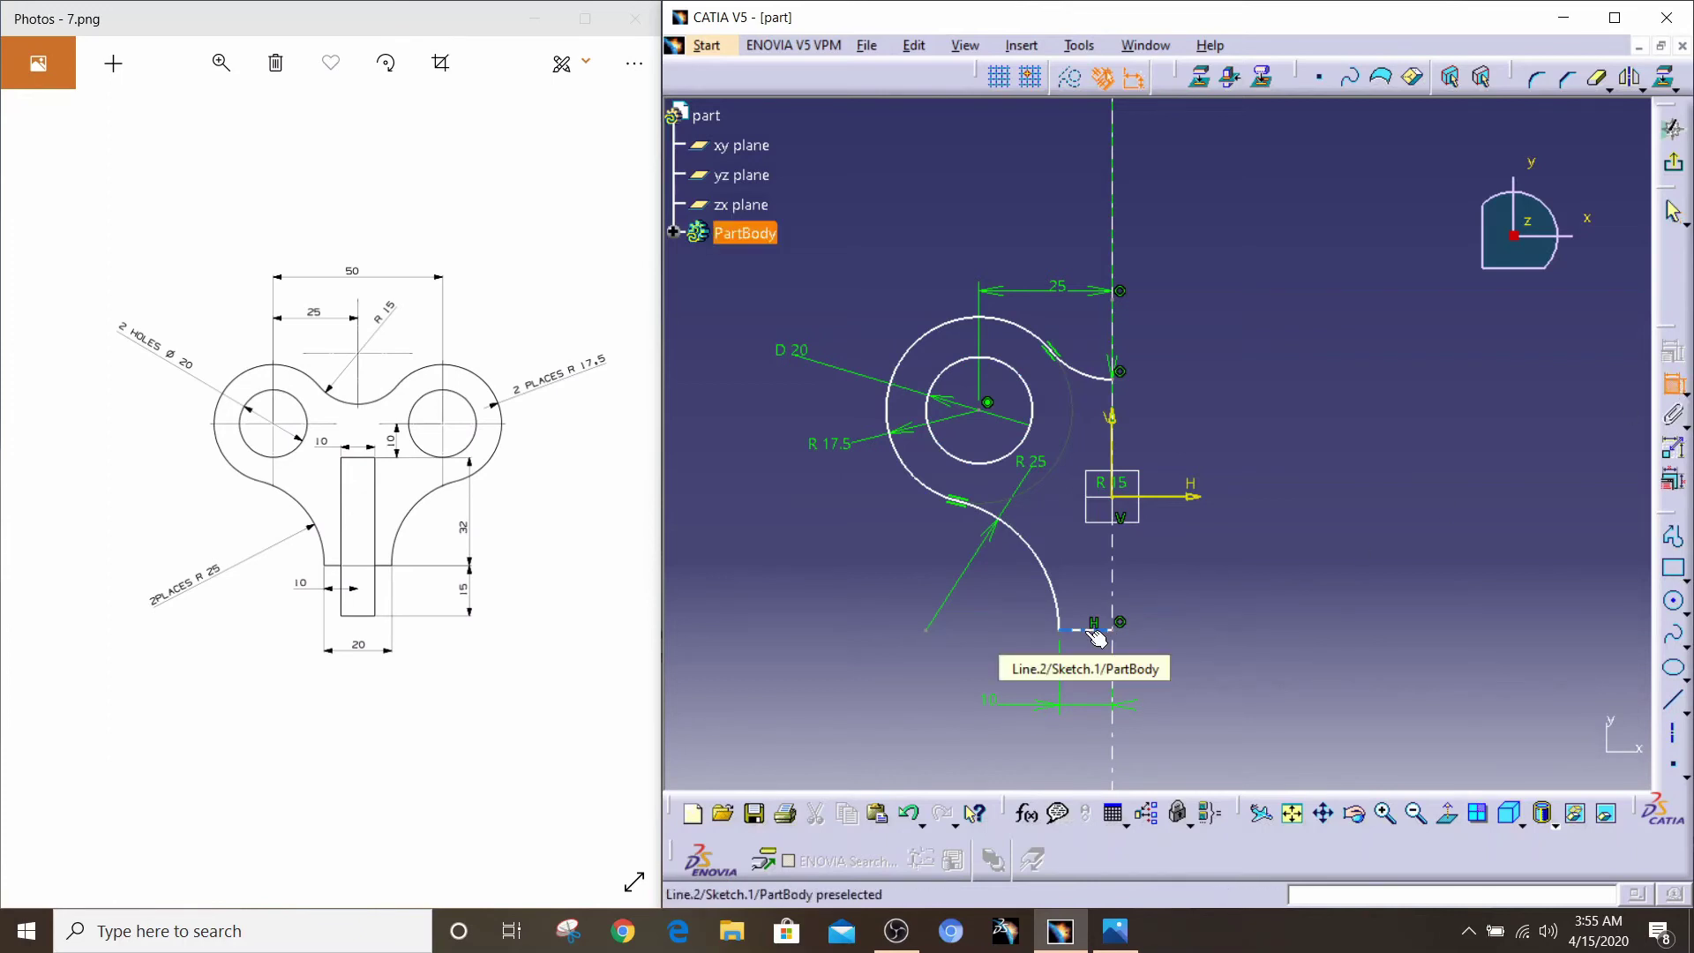
click(1093, 630)
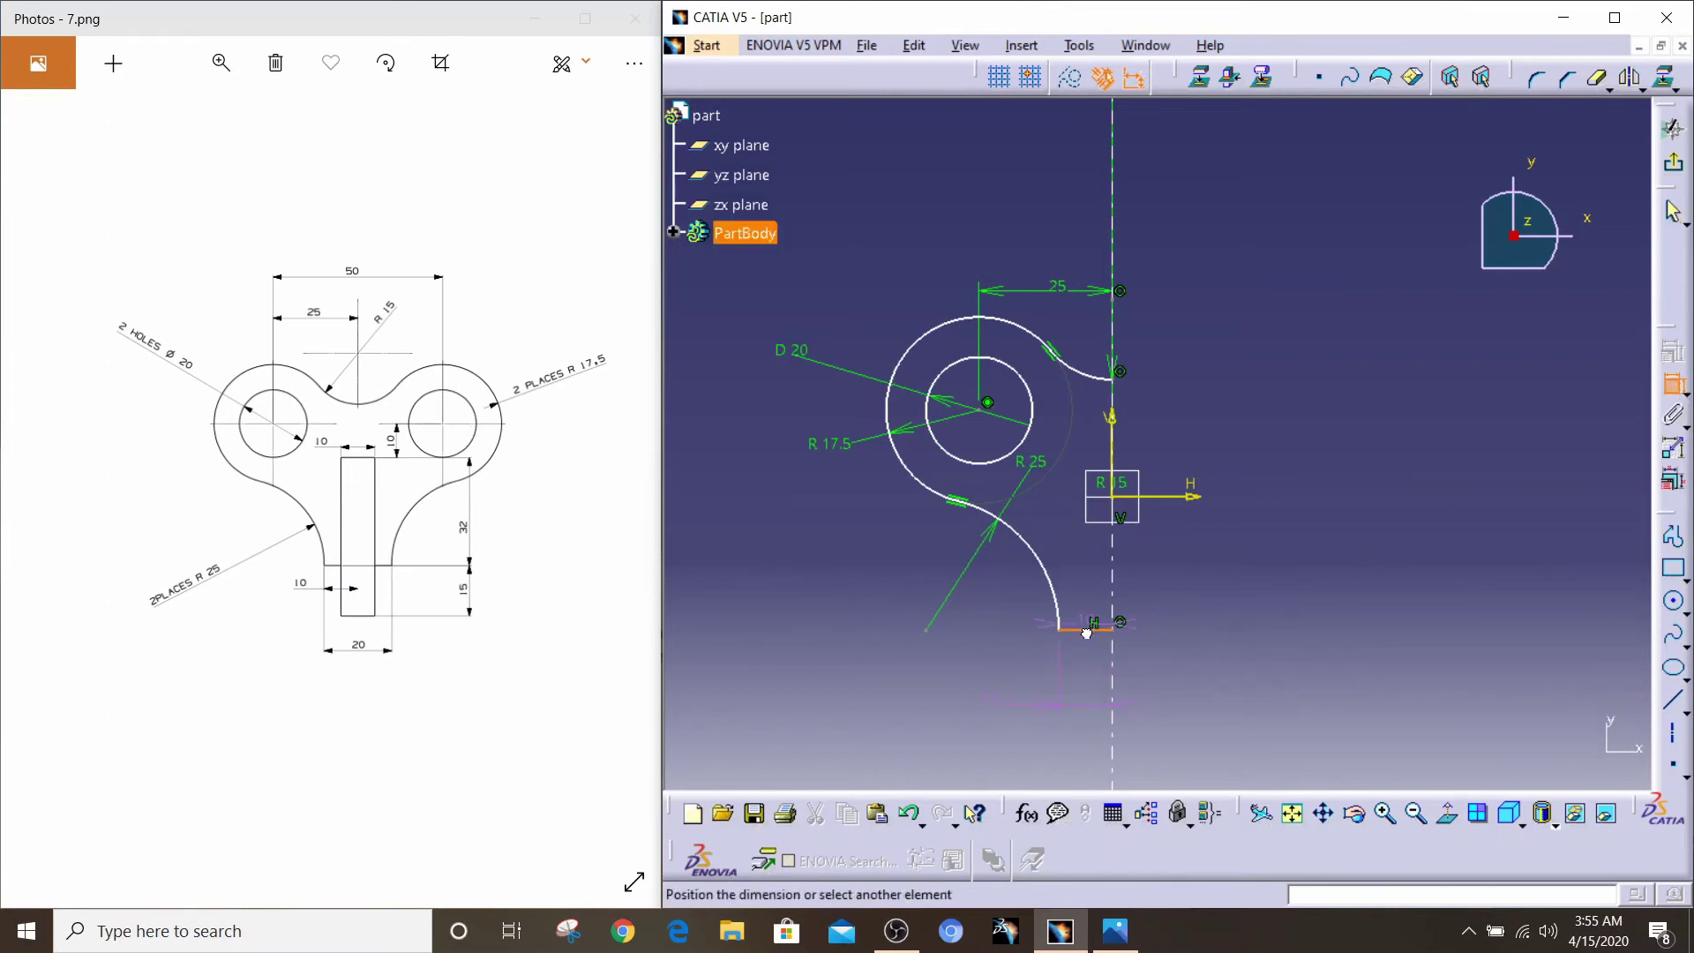
click(984, 471)
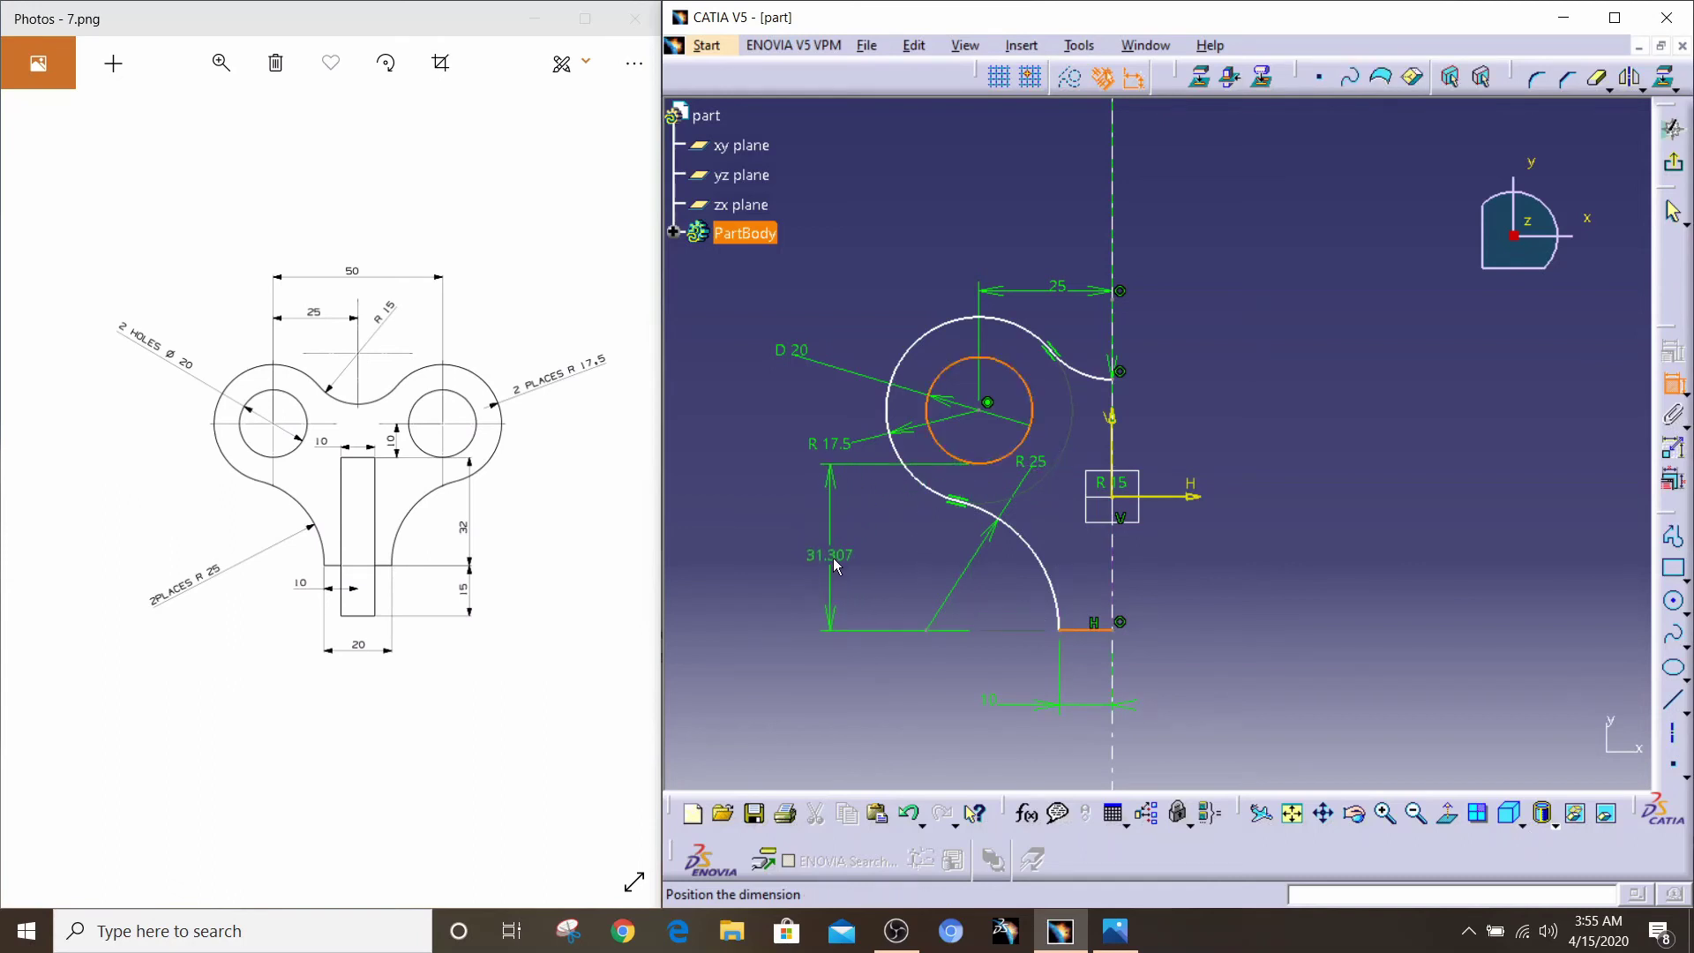
click(845, 557)
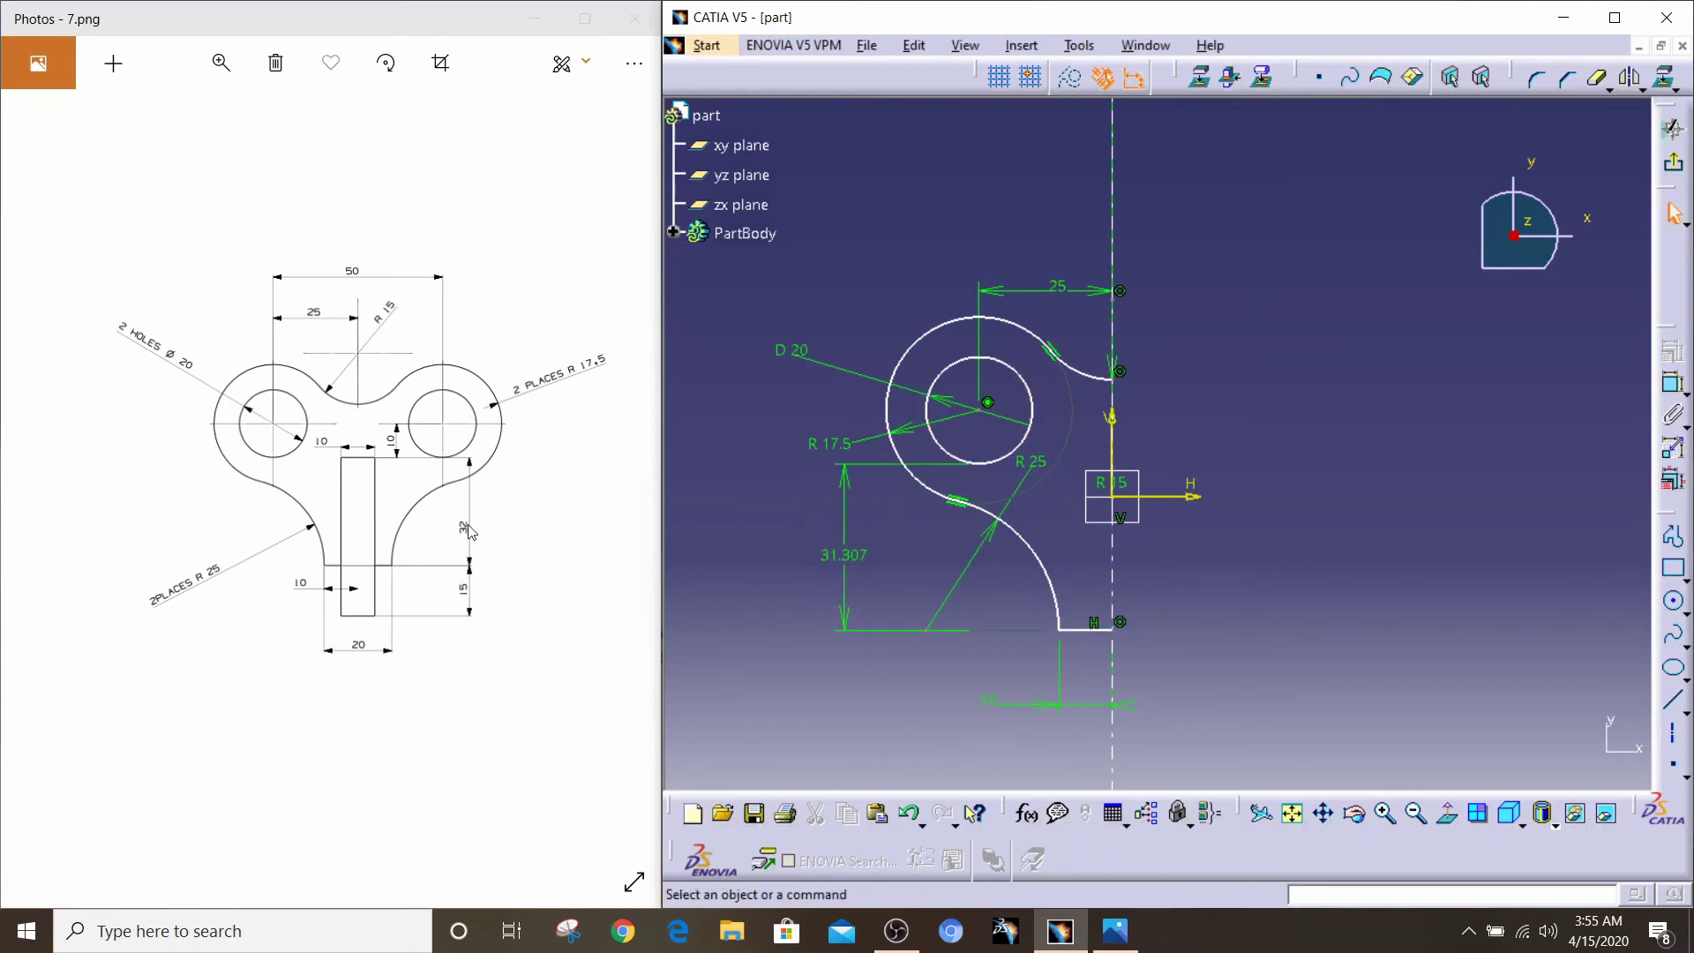
double_click(845, 564)
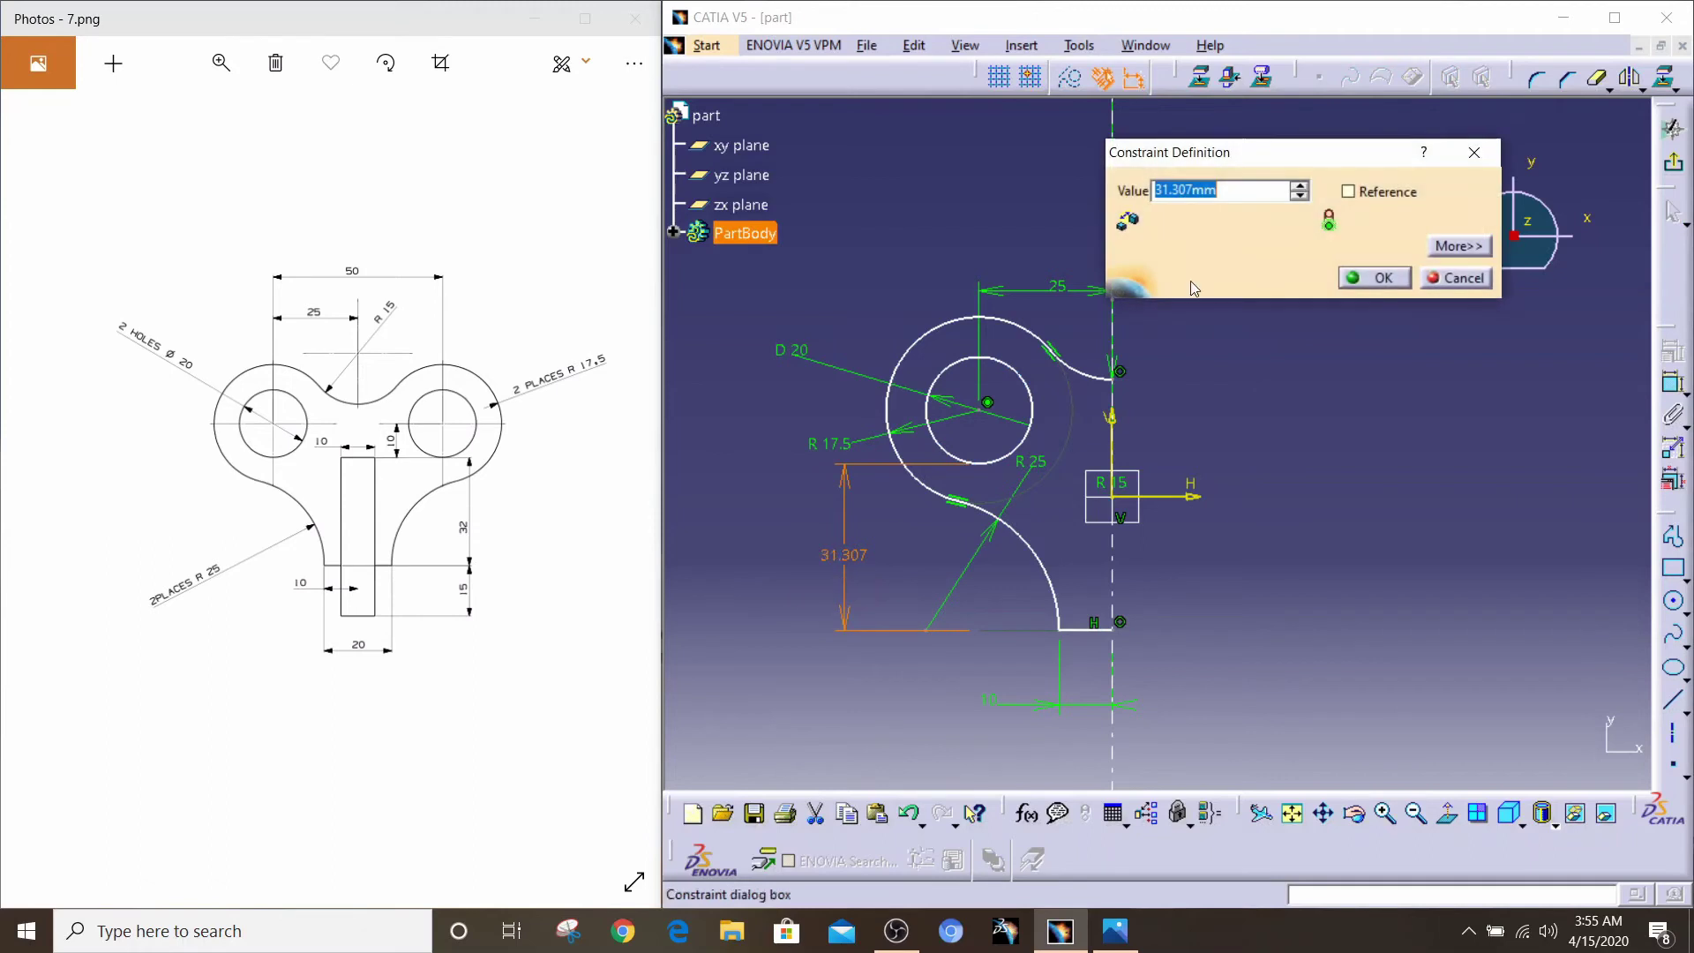
text(32)
key(Return)
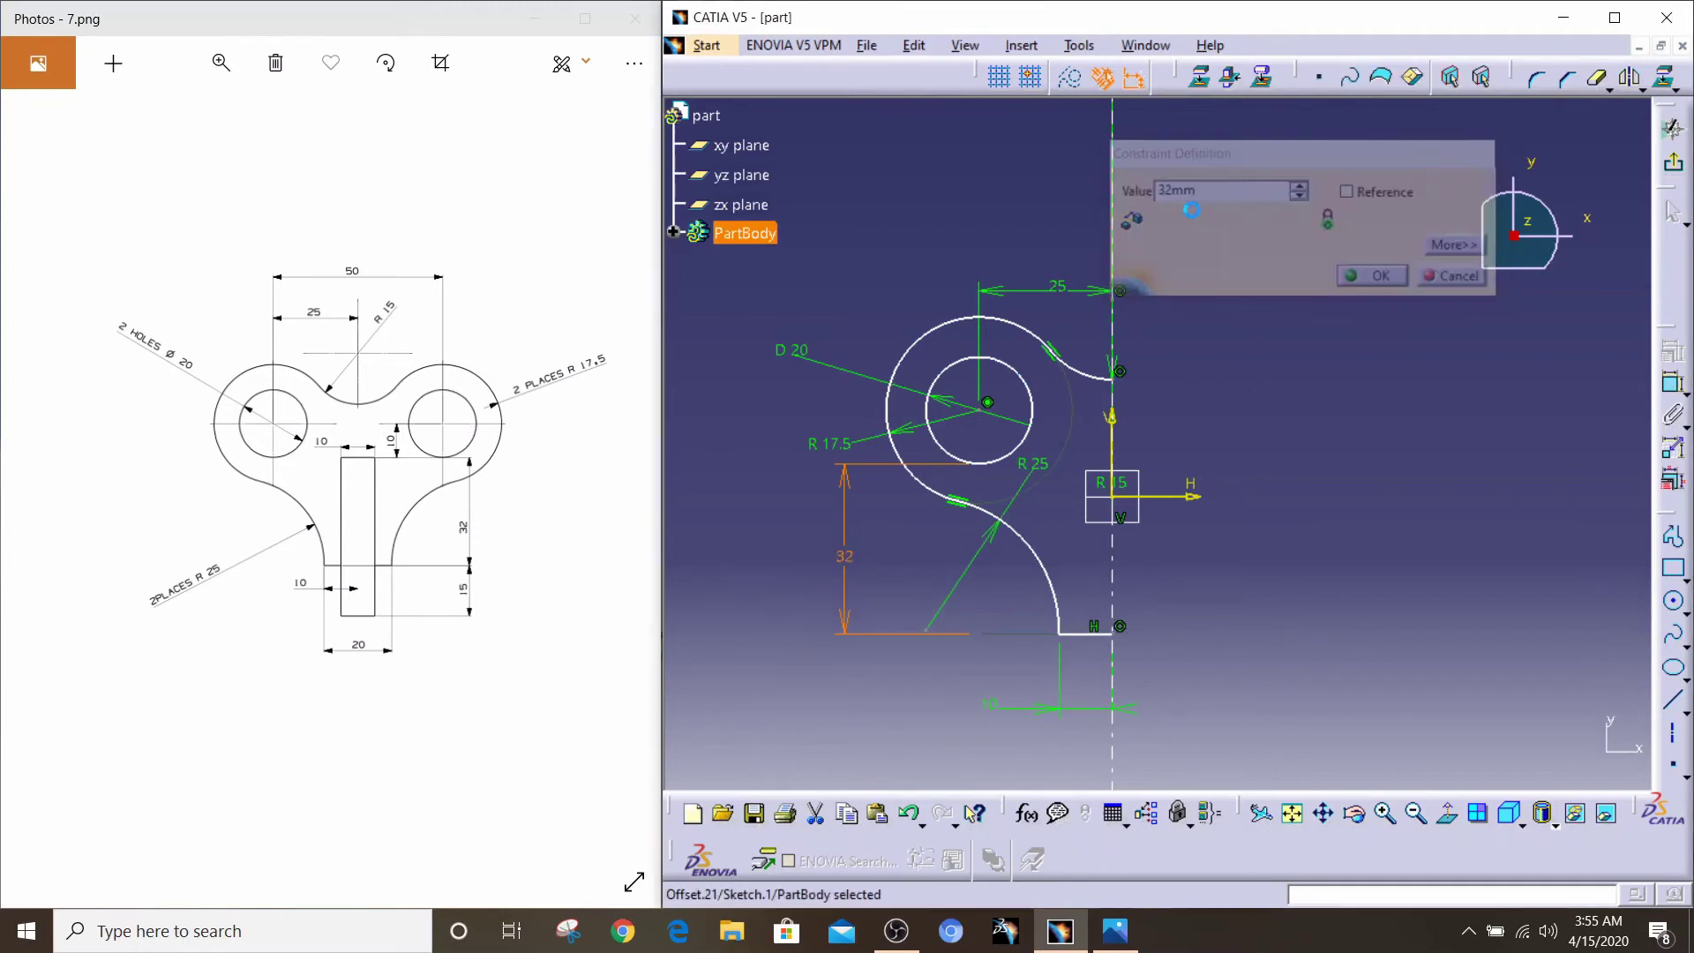
click(1240, 432)
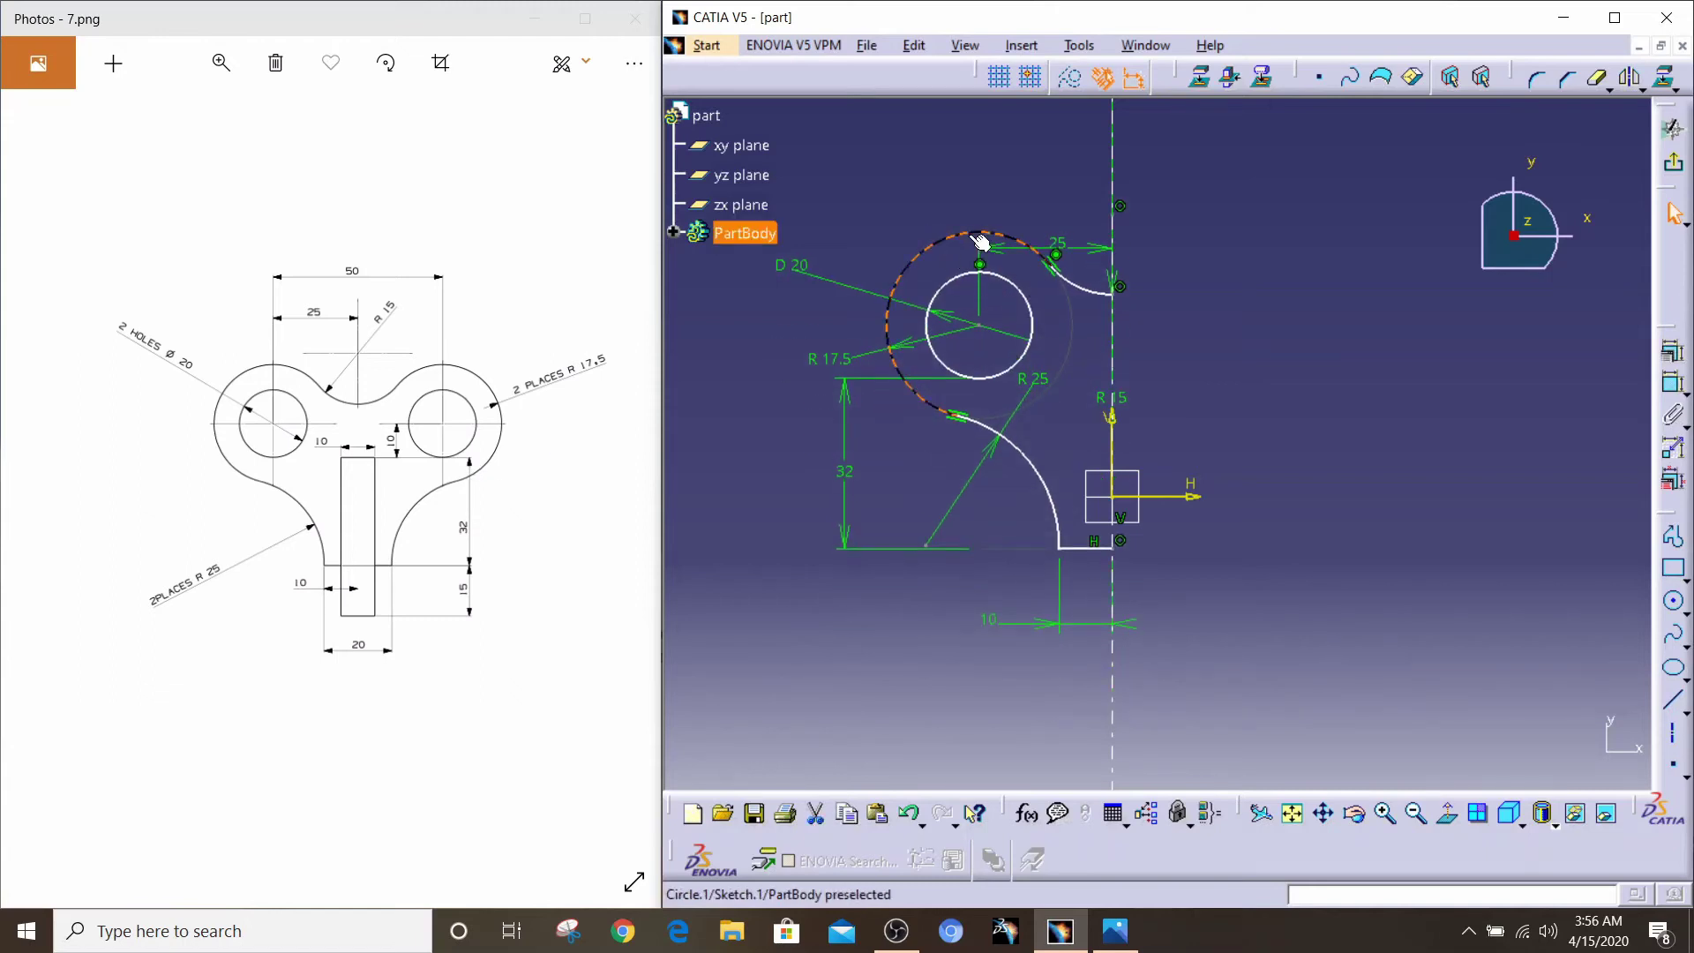
mouse_move(966, 331)
mouse_down()
mouse_move(971, 261)
mouse_move(972, 296)
mouse_move(976, 265)
mouse_move(980, 283)
mouse_up()
Step: Apply a Coincidence constraint between the bottom horizontal line and the H axis
click(1094, 585)
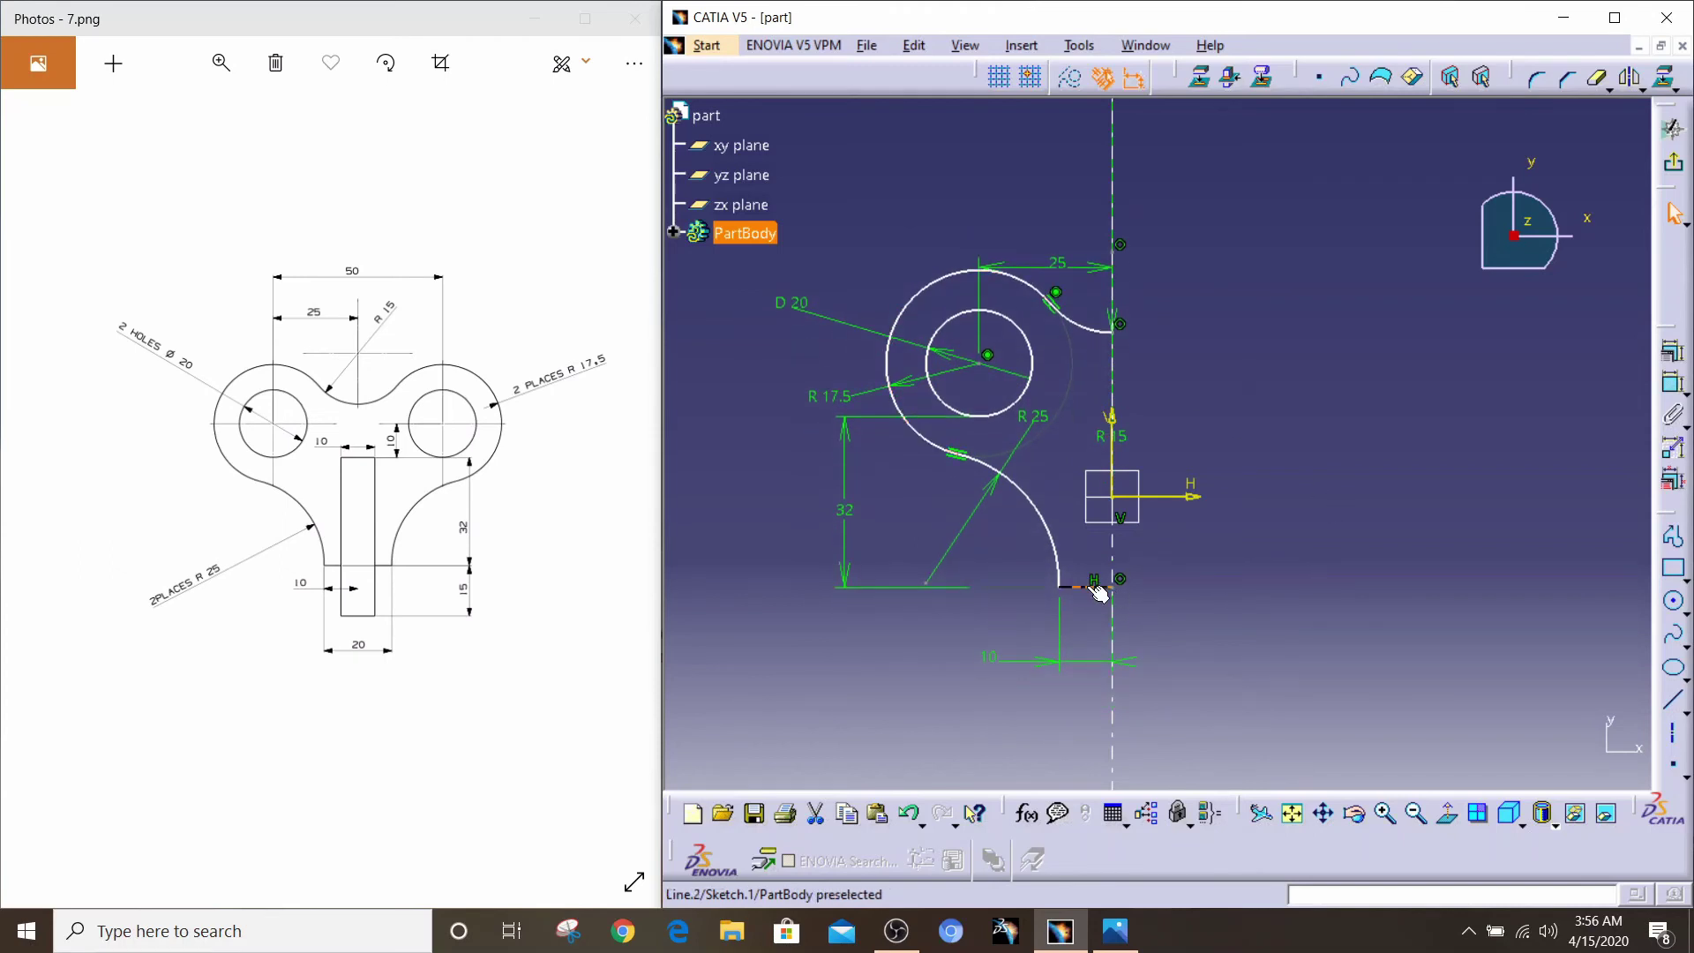
ctrl+click(1174, 496)
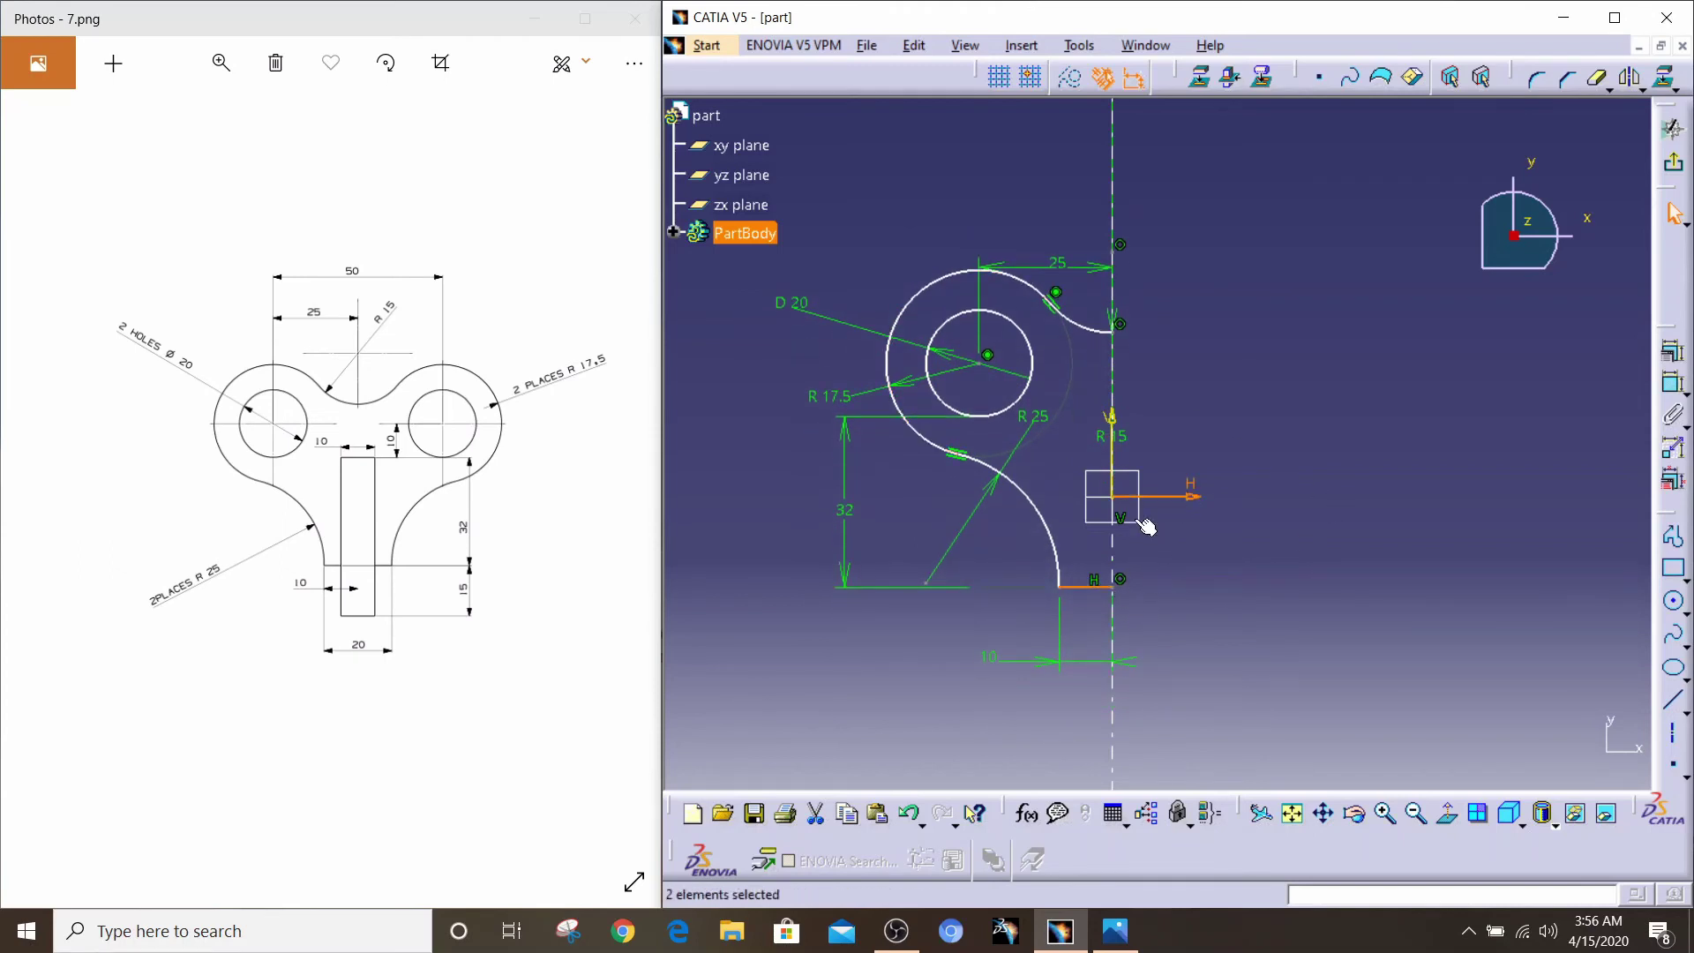
click(1673, 351)
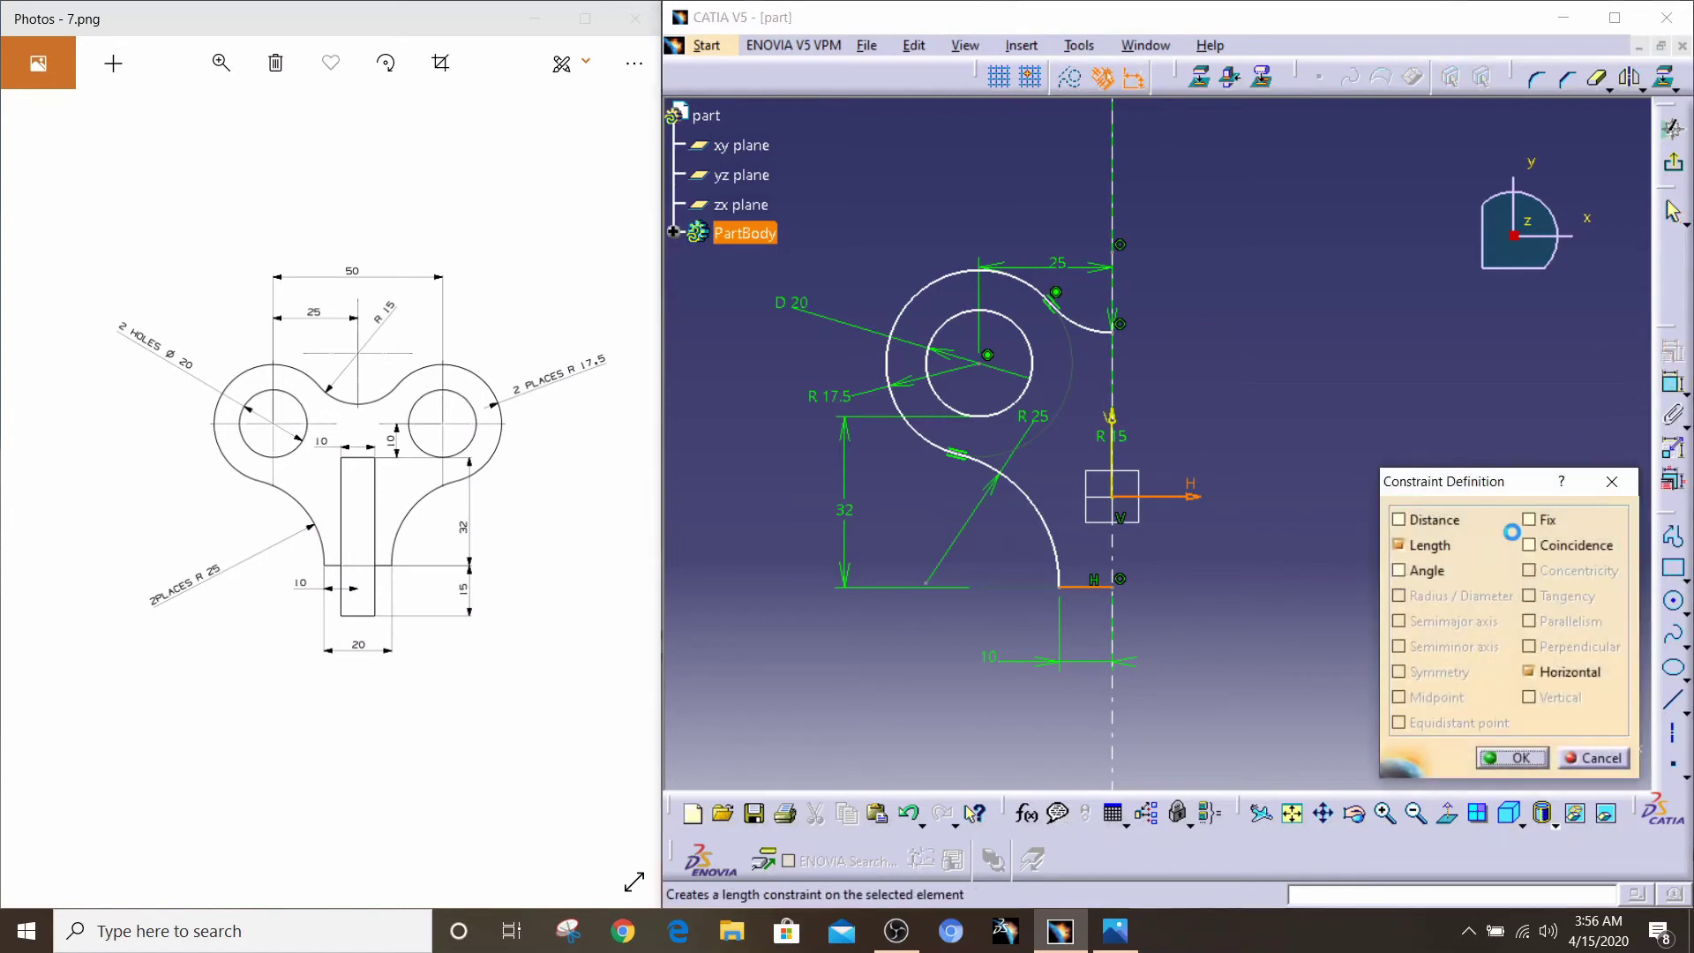
click(1549, 546)
click(1512, 757)
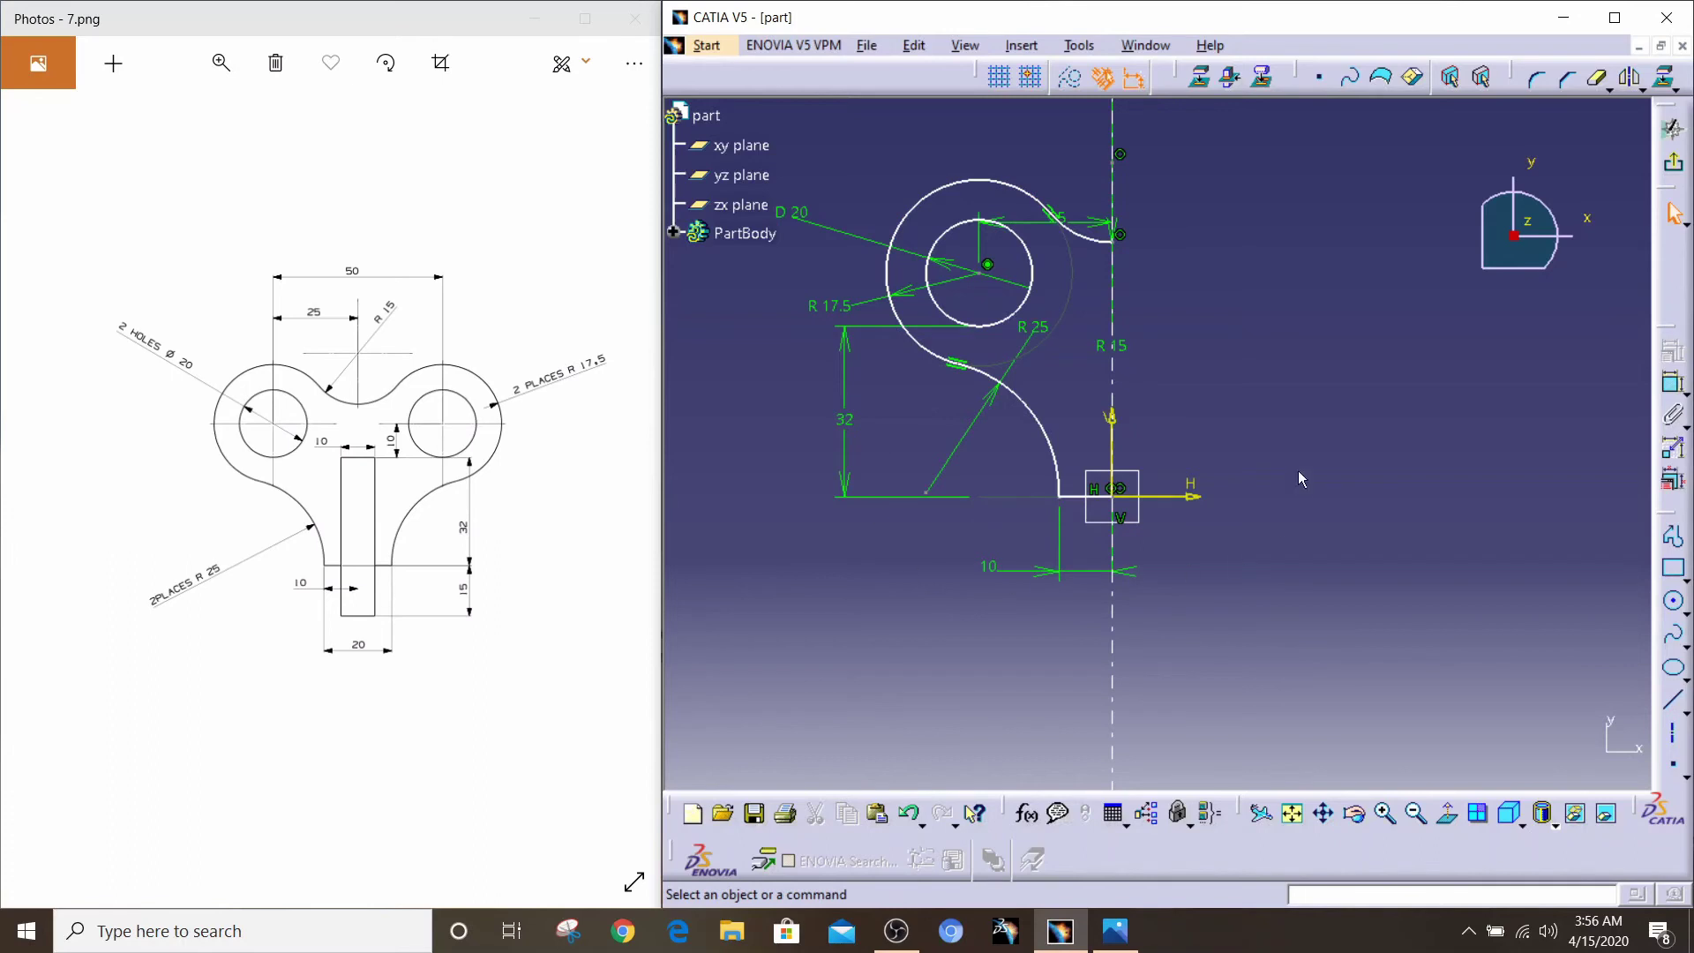
Step: Move the 25 dimension above the profile and the R 15 label beside the top-right arc
click(1085, 221)
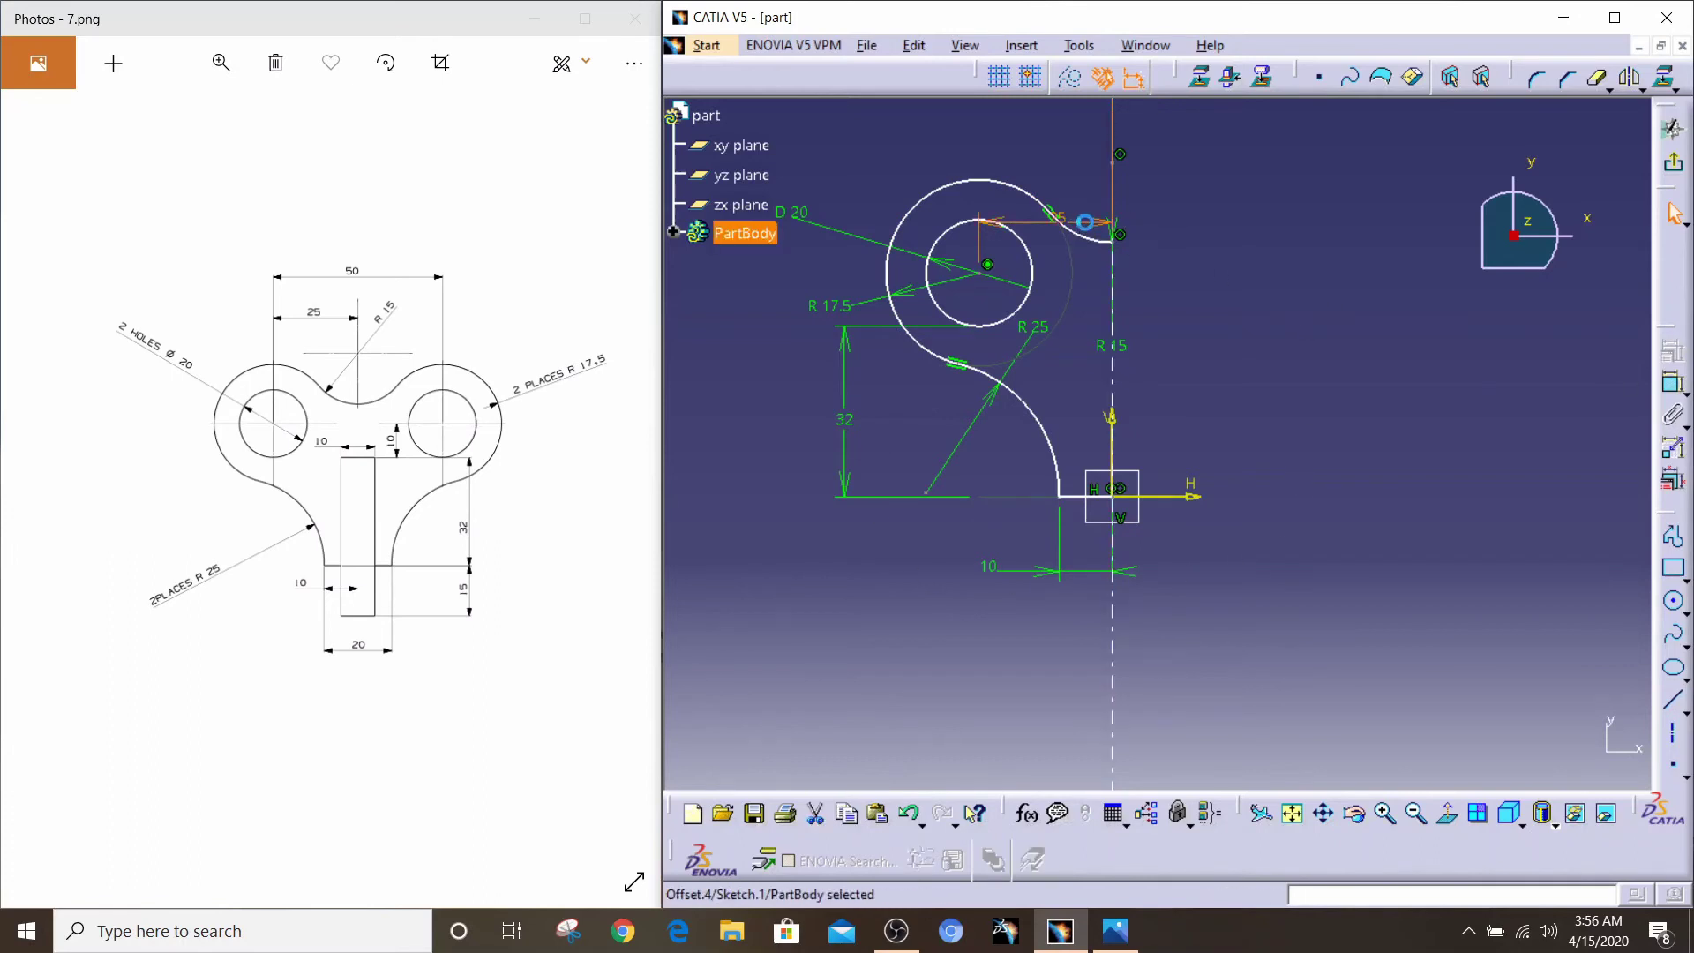
click(1103, 146)
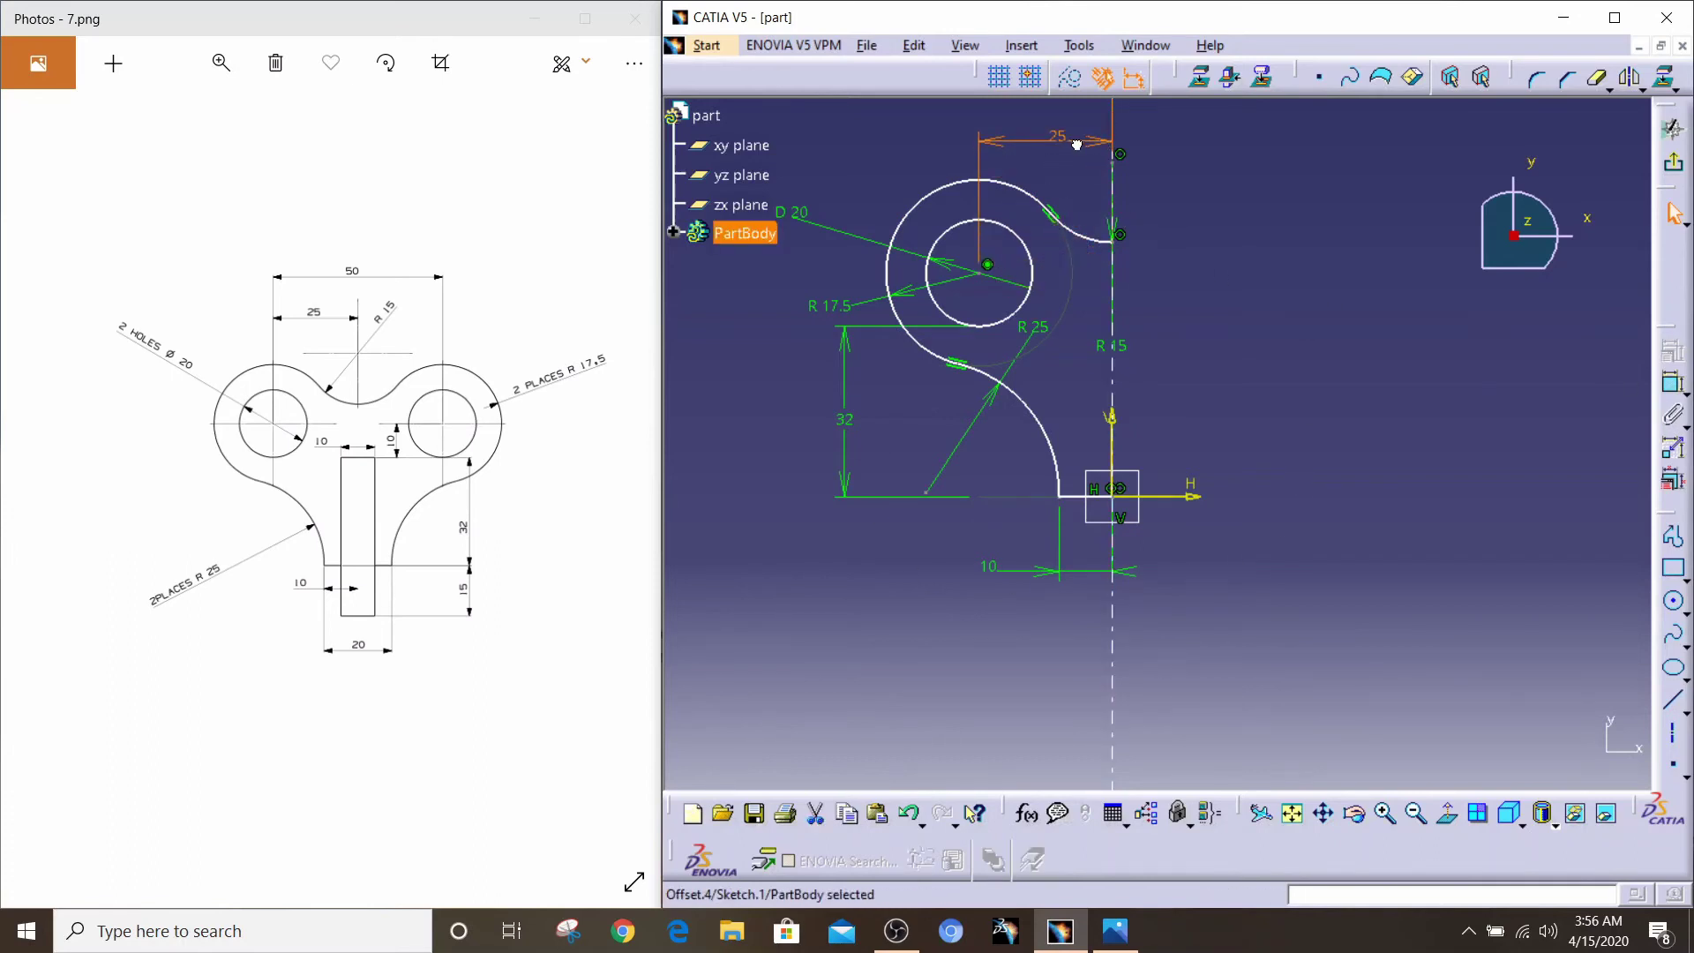
click(1115, 236)
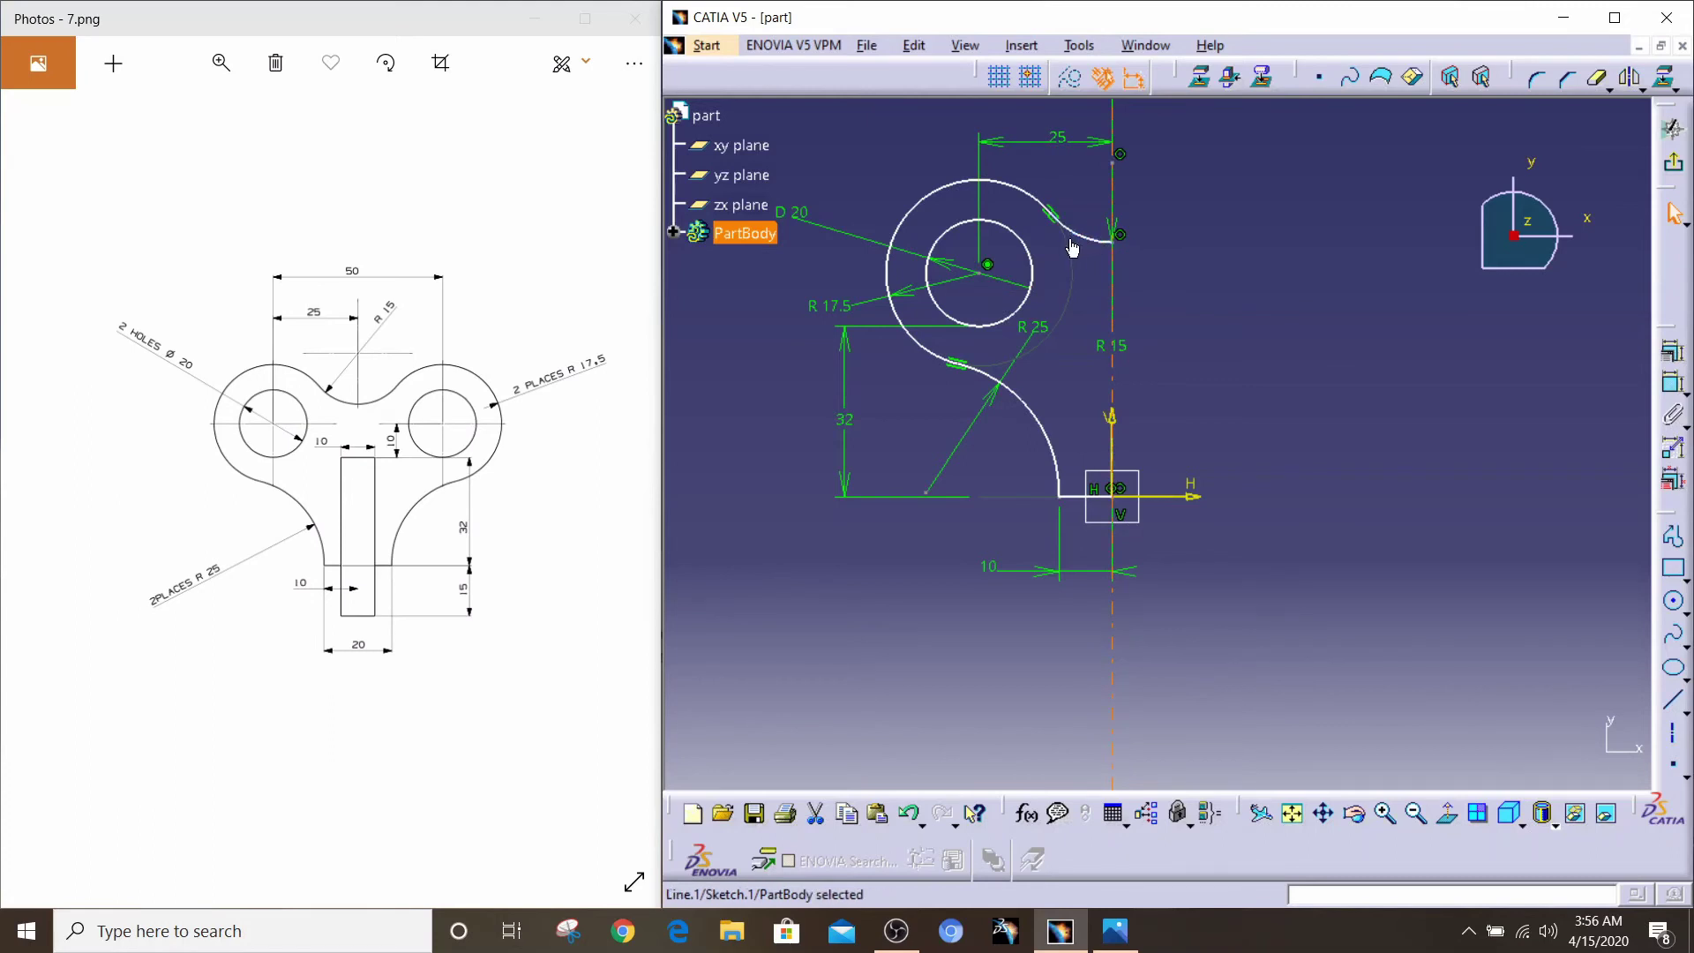
click(1091, 240)
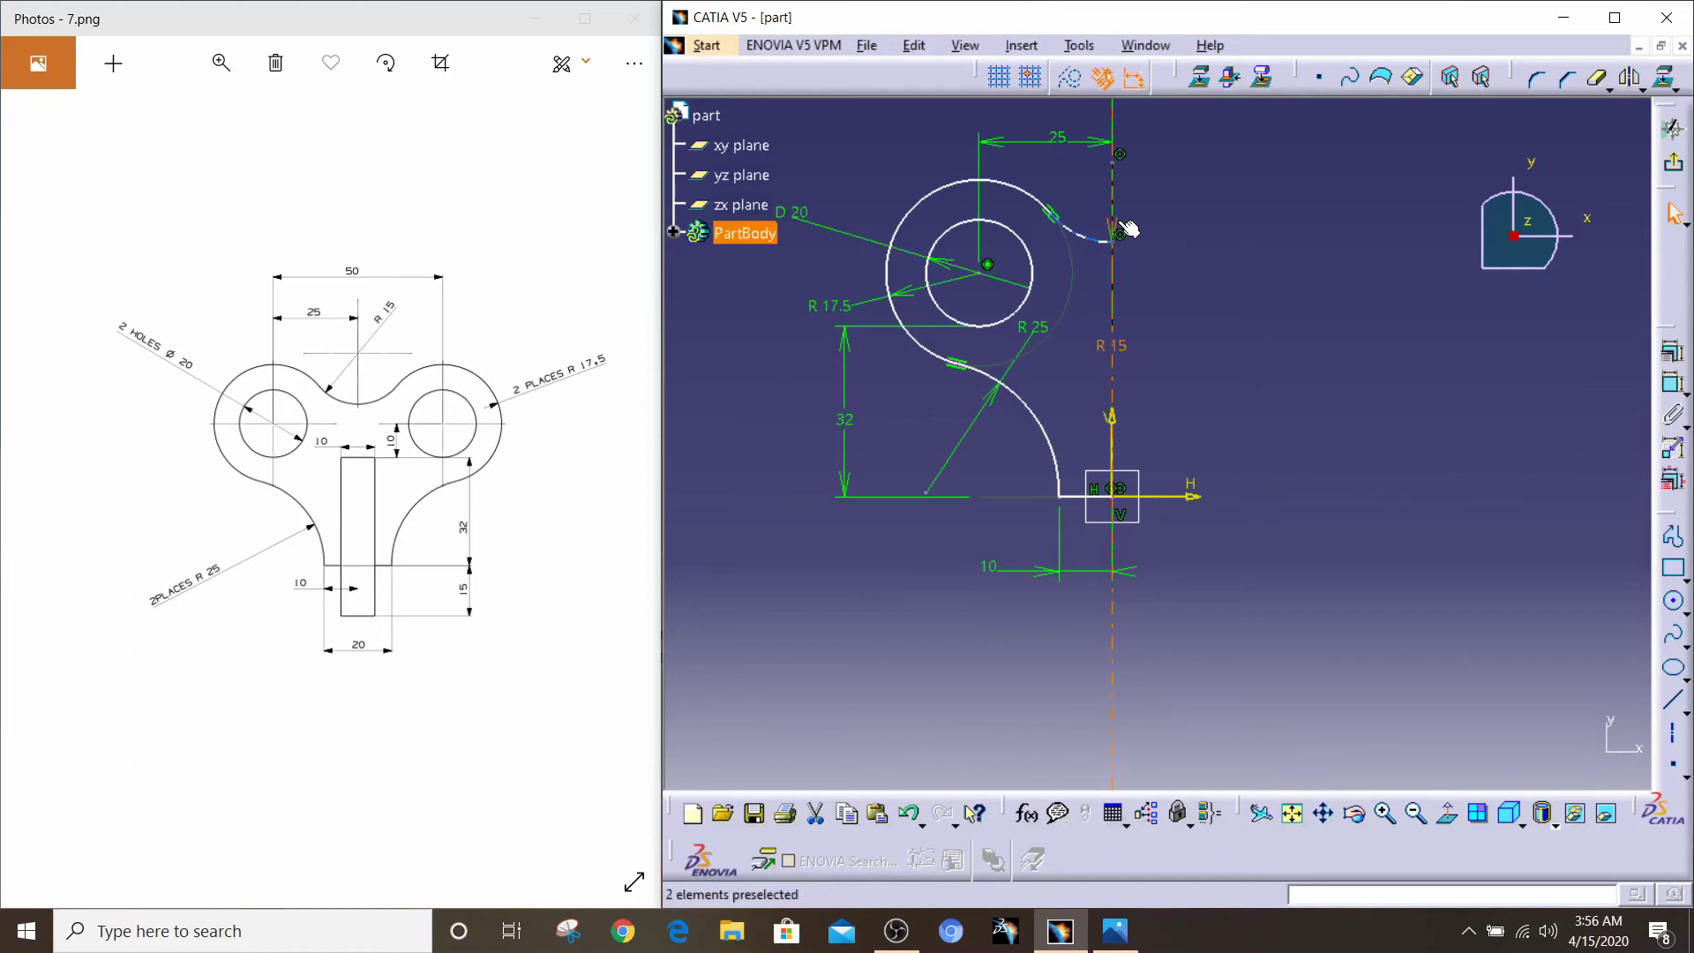
click(1139, 226)
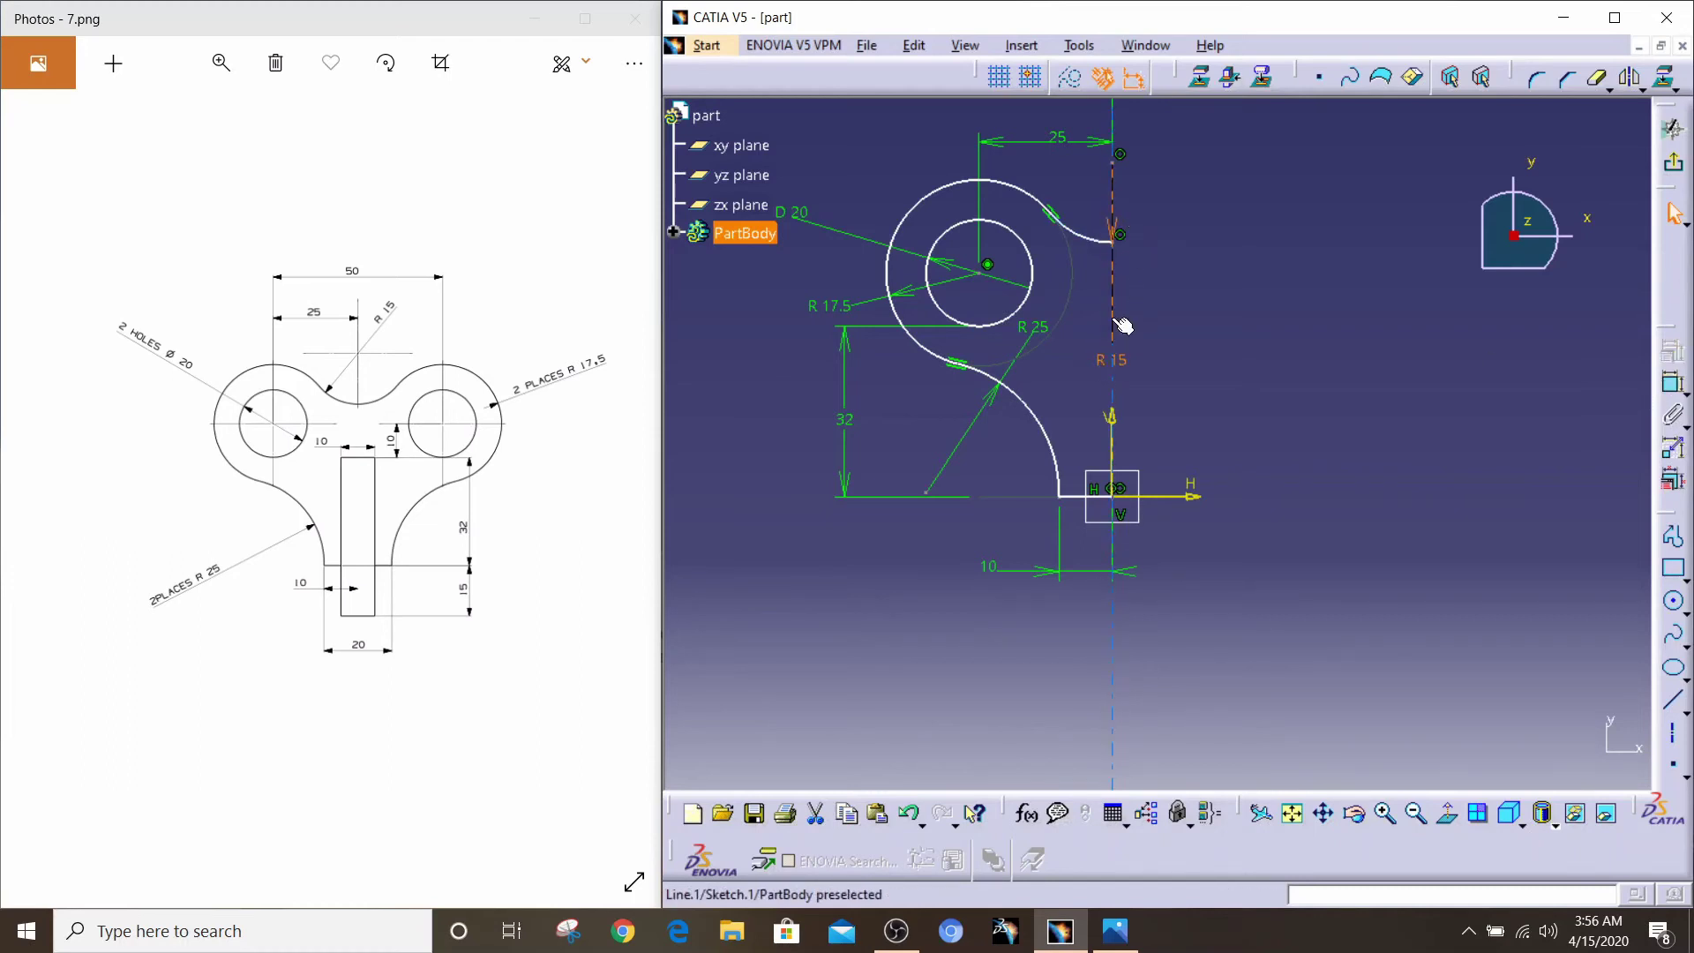
click(1105, 369)
mouse_move(1103, 371)
mouse_down()
mouse_move(1108, 177)
mouse_move(1093, 198)
mouse_up()
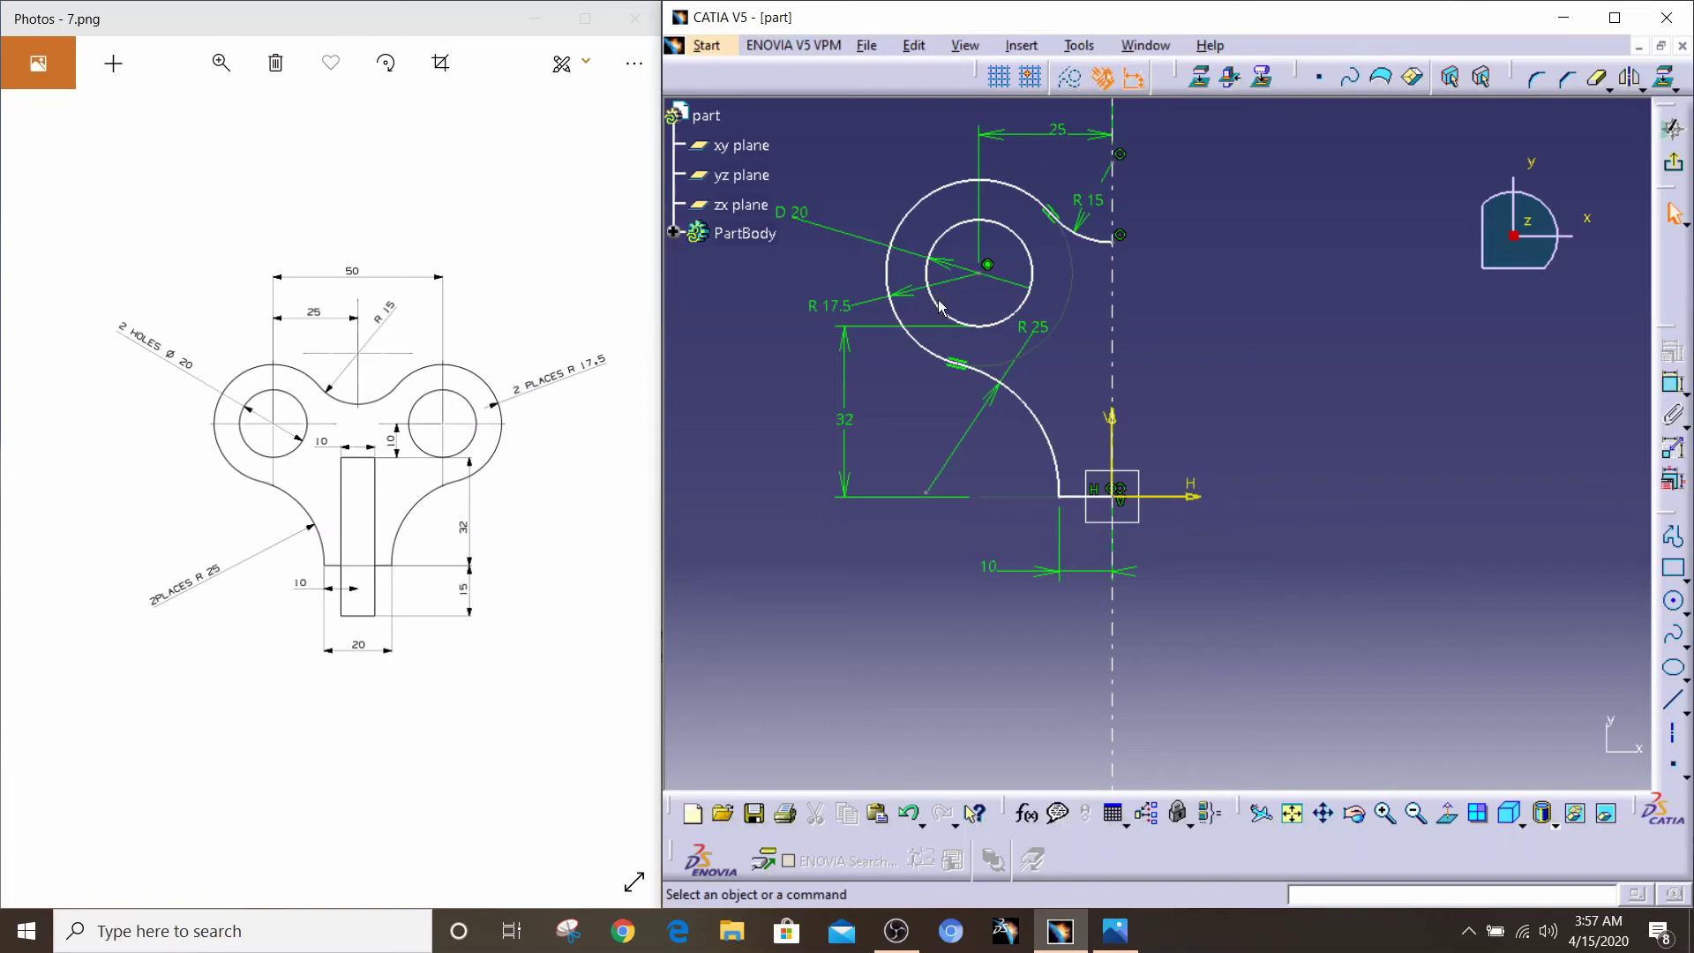
Step: Select all sketch elements and mirror them about the vertical axis
click(1416, 813)
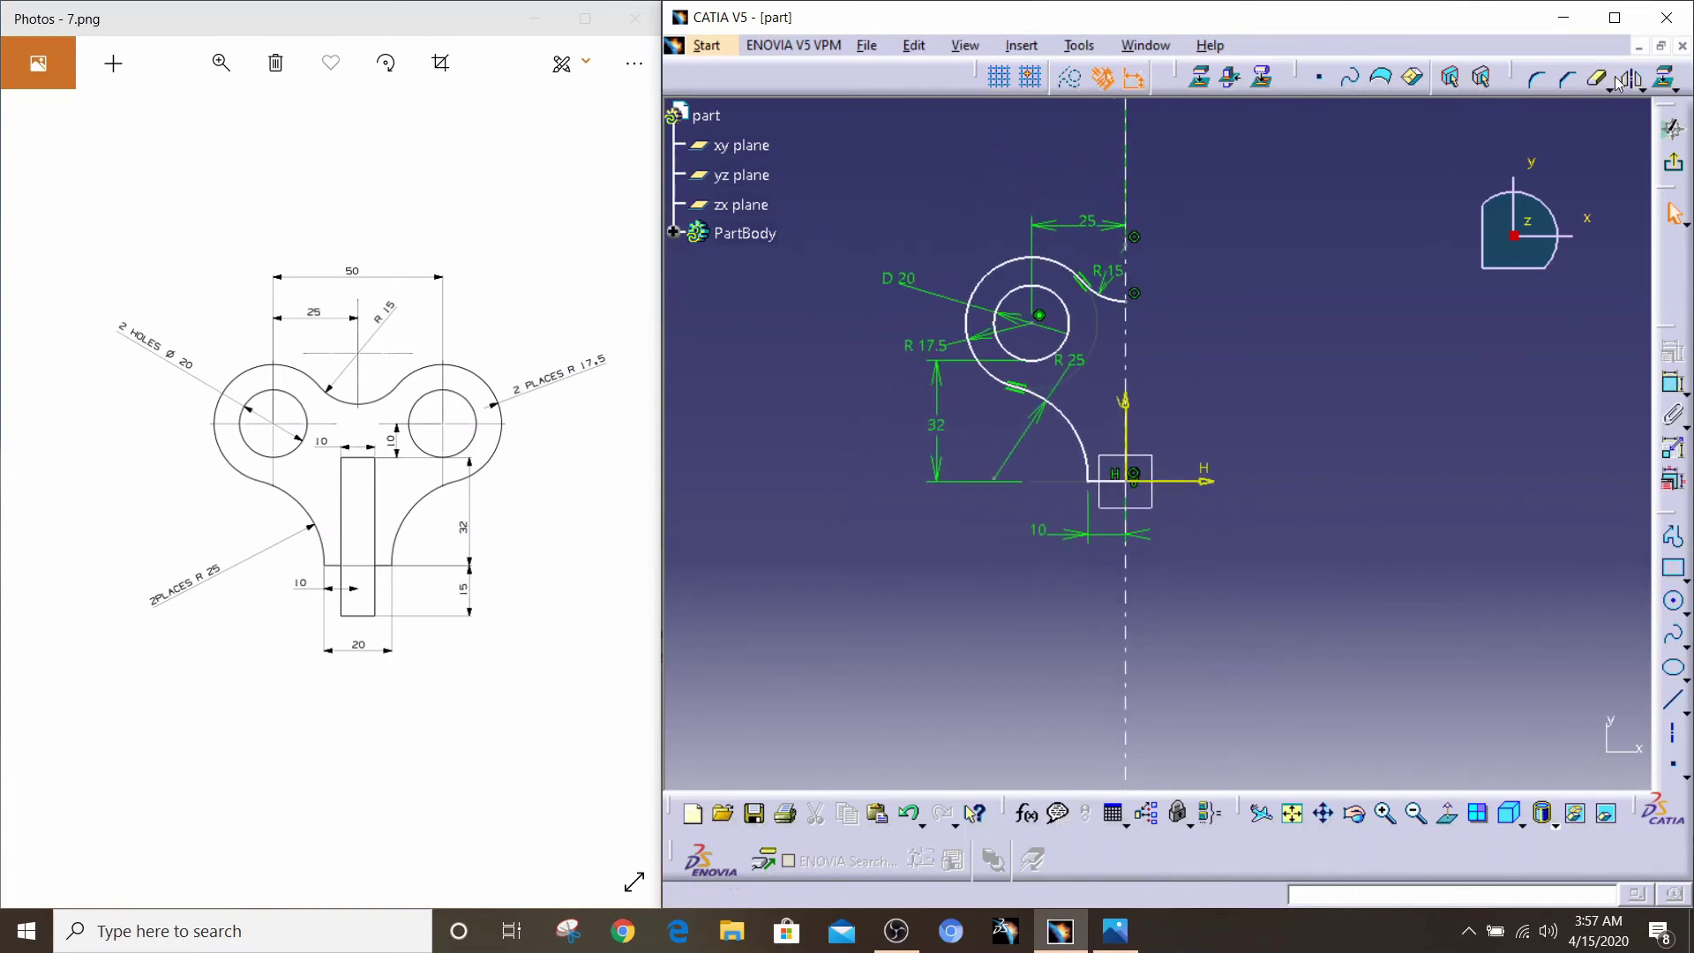
click(1381, 813)
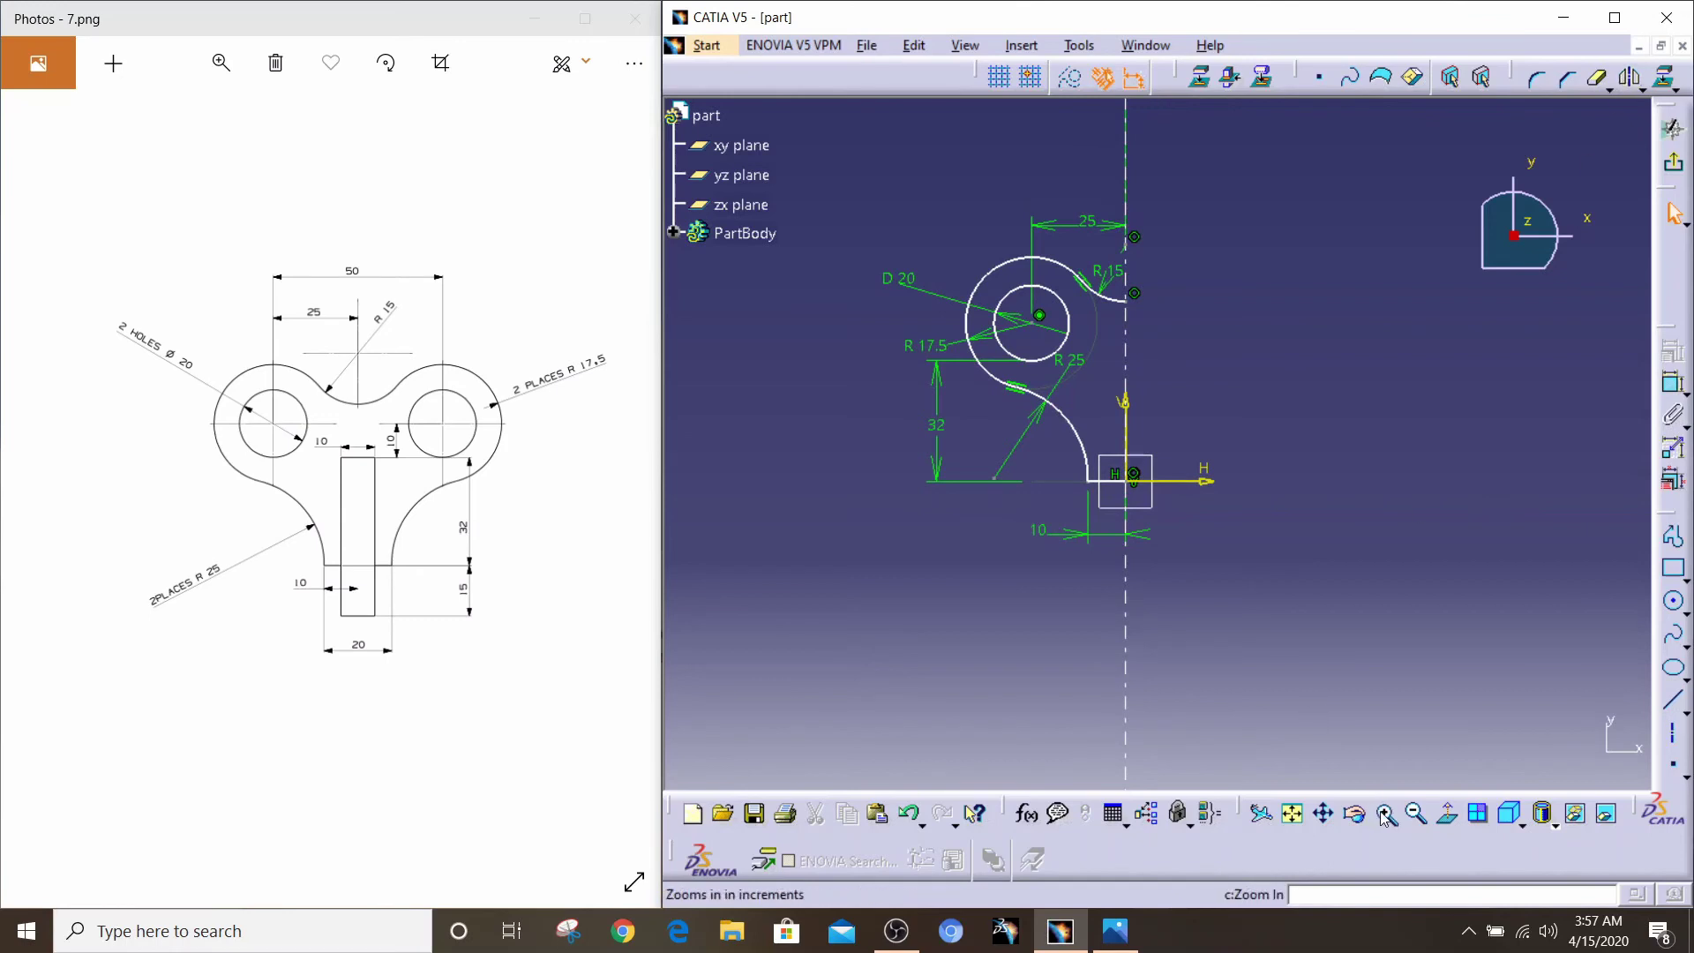
click(1323, 813)
drag(1224, 657, 1226, 653)
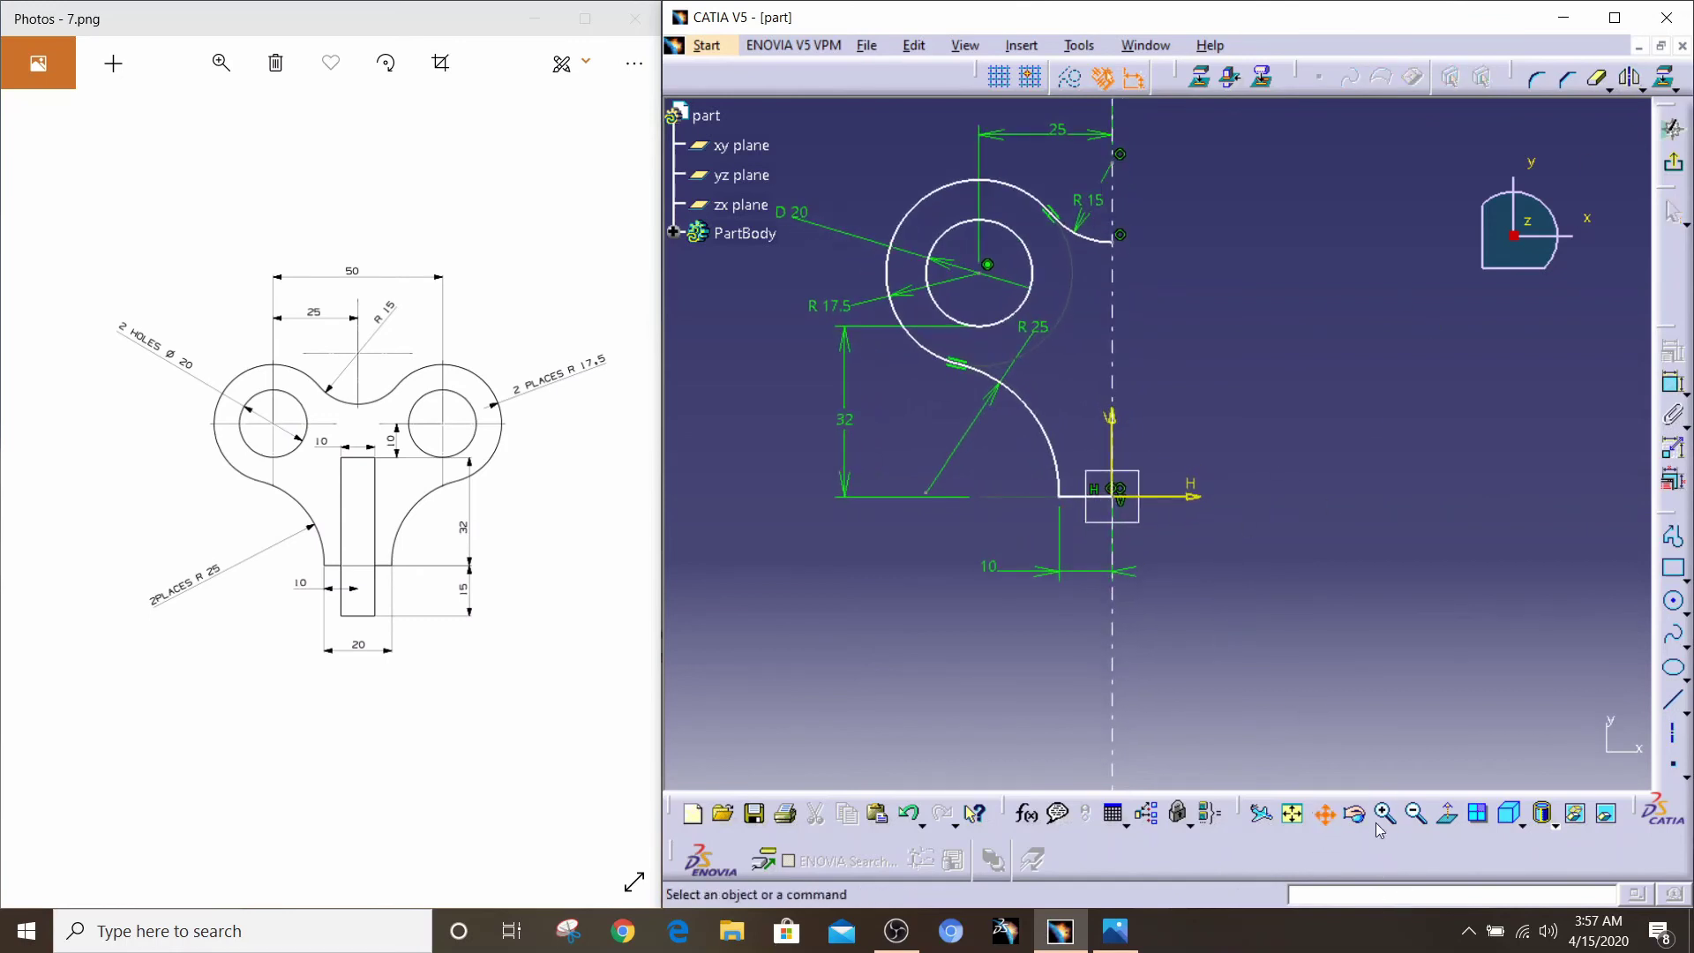
mouse_move(1222, 405)
middle_down()
mouse_move(1225, 476)
mouse_move(1254, 488)
mouse_move(1267, 473)
middle_up()
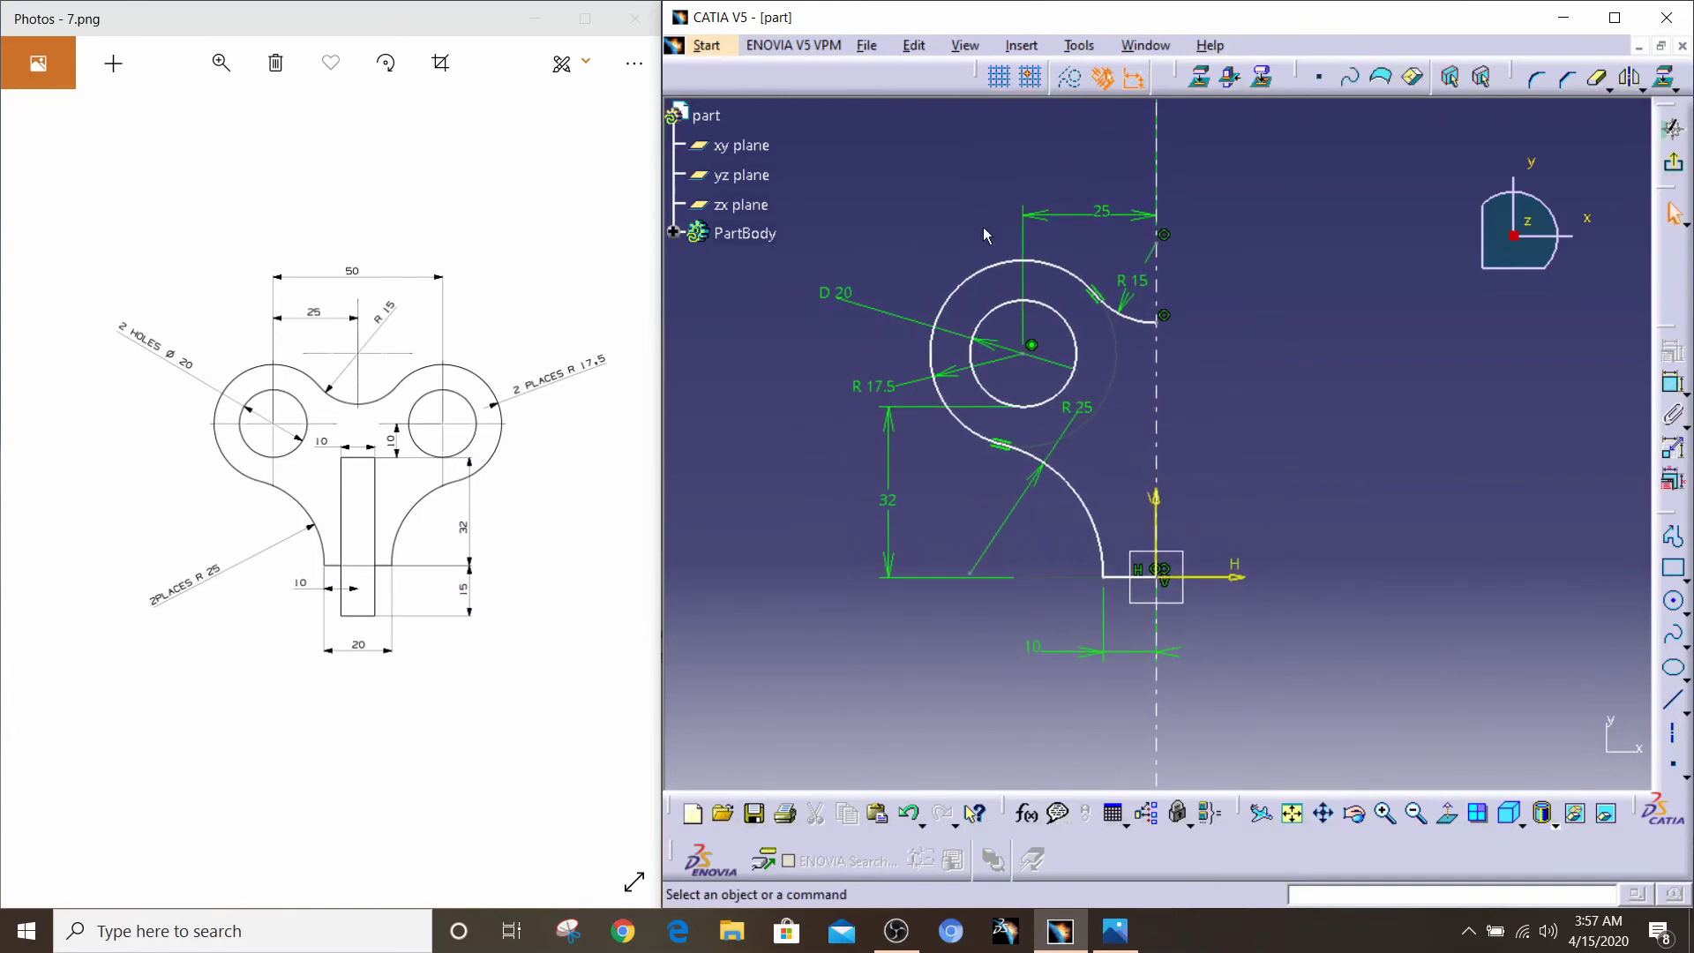
key(ctrl+a)
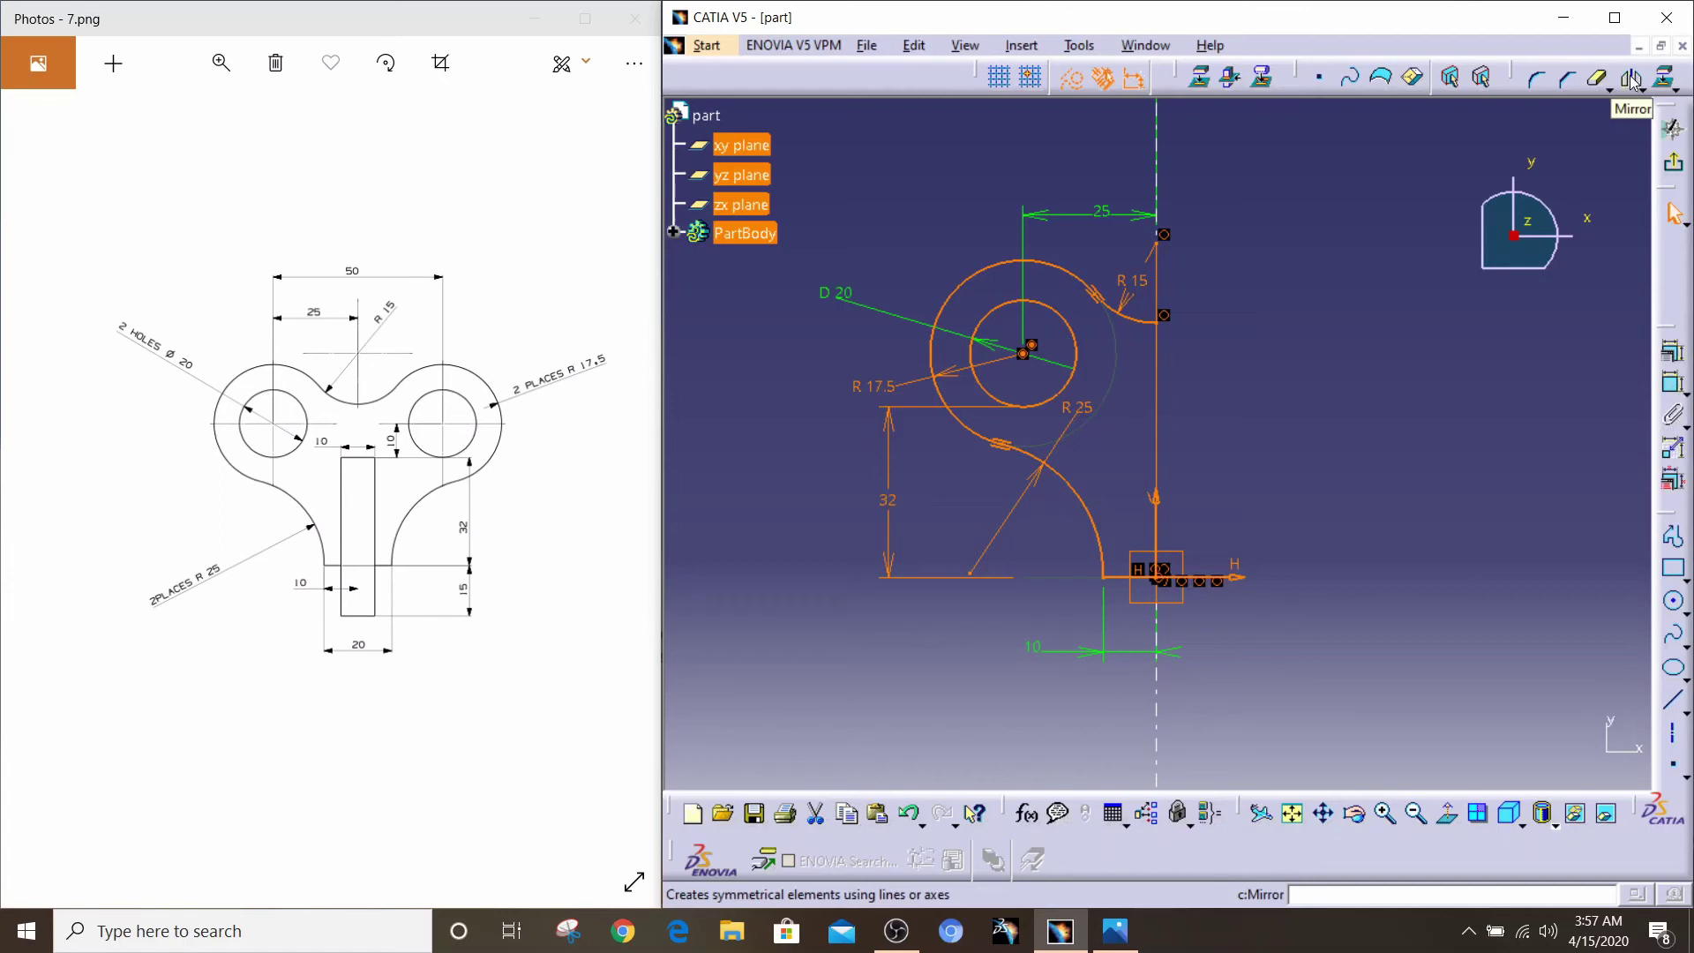
click(1633, 80)
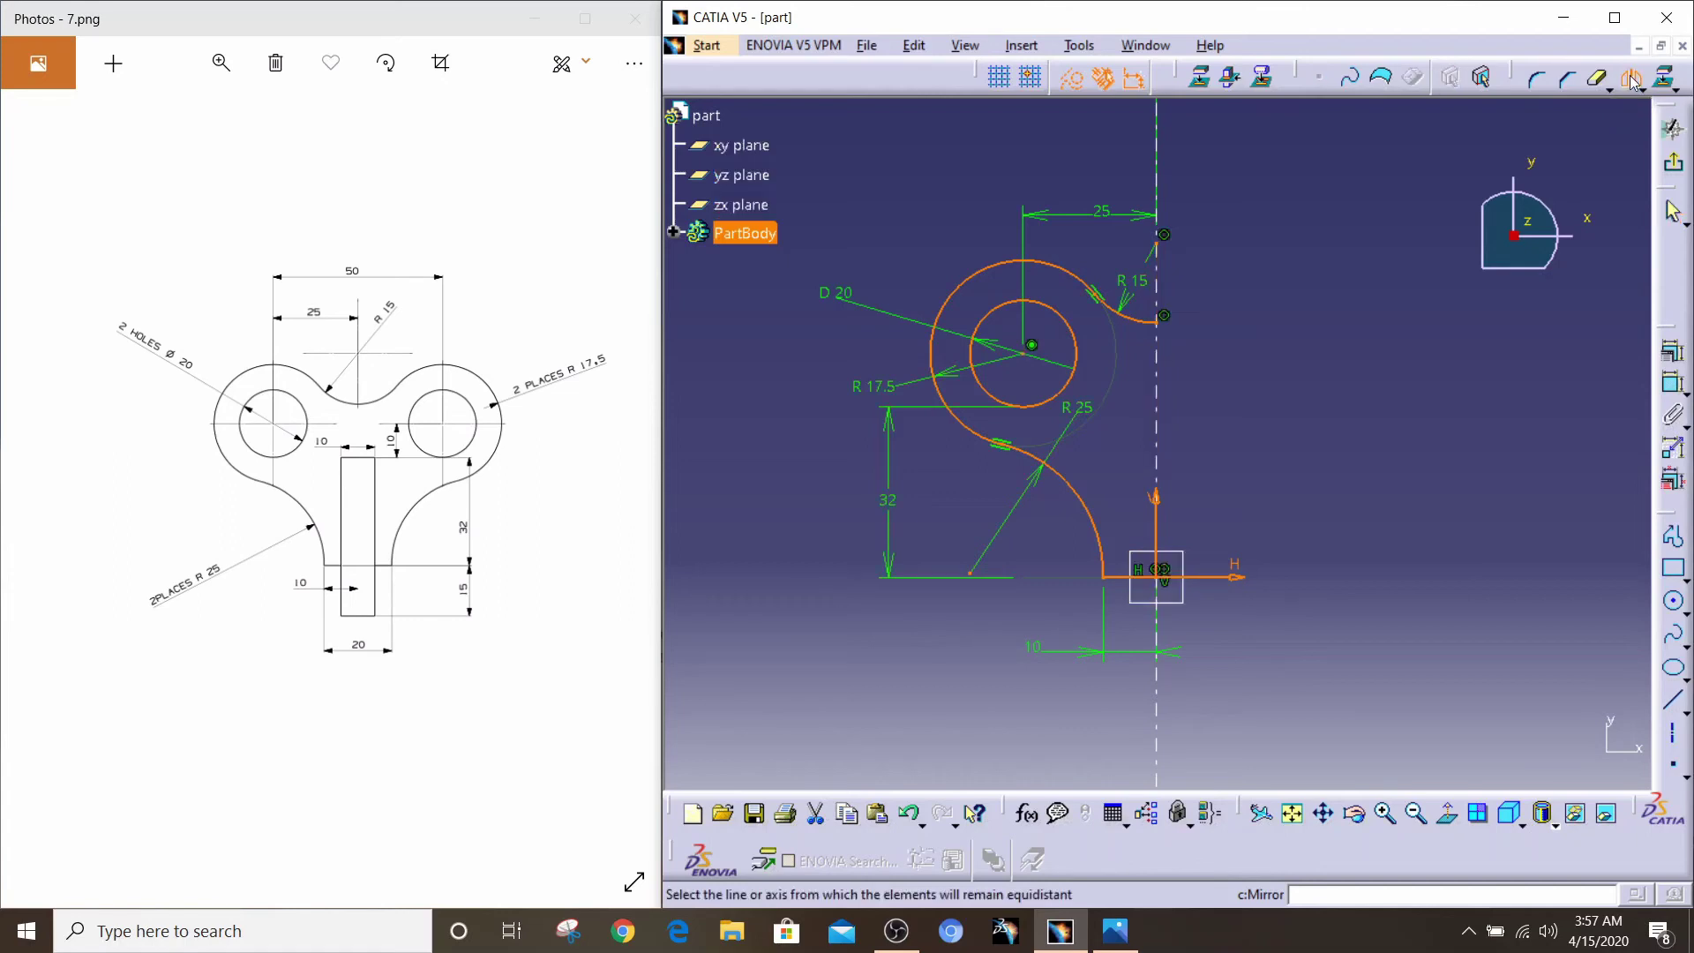
click(1156, 376)
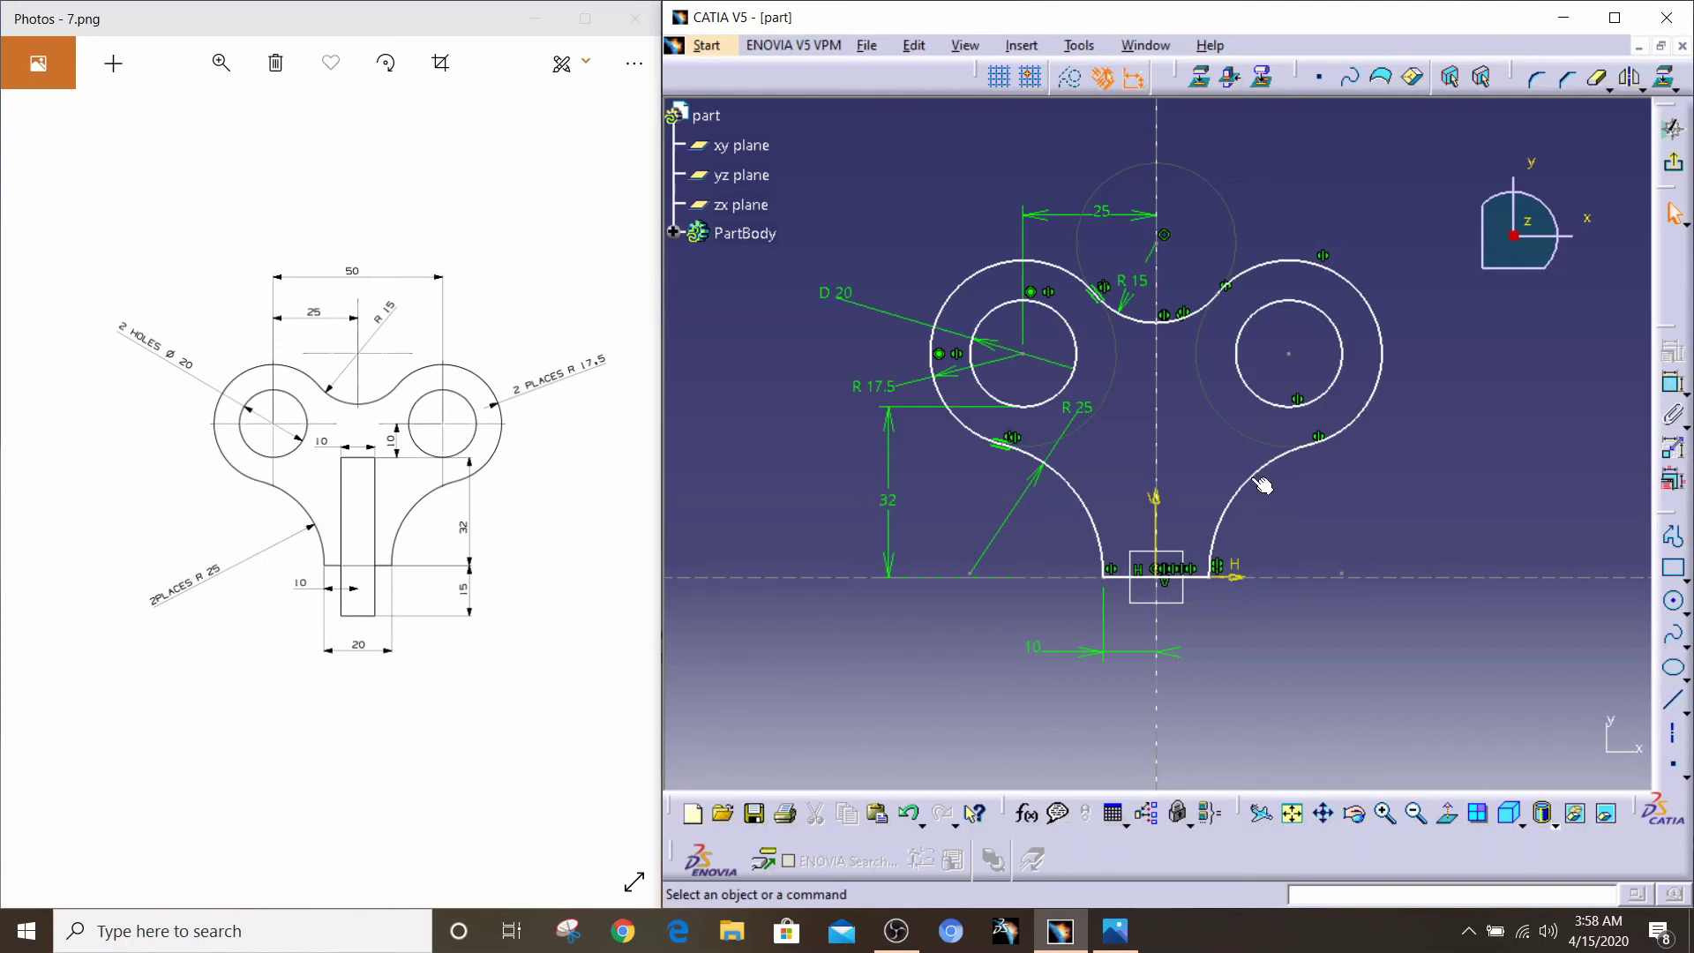
Step: Draw a tall slot rectangle straddling the vertical axis, extending below the horizontal axis
click(1671, 569)
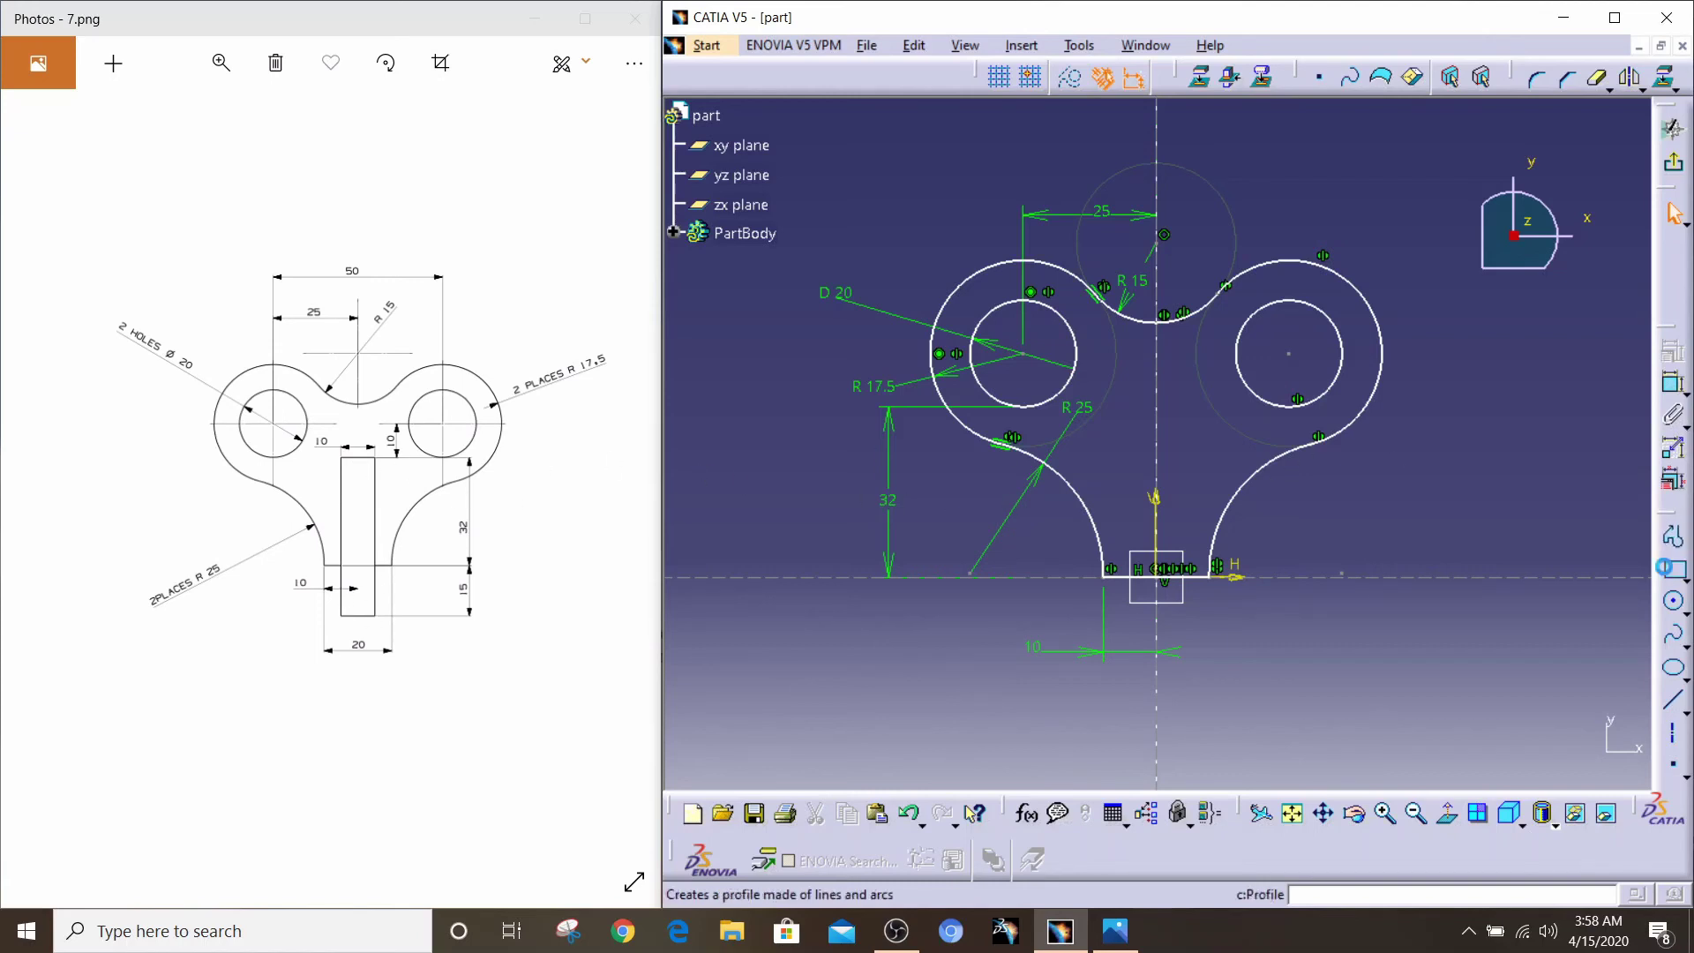
click(1127, 399)
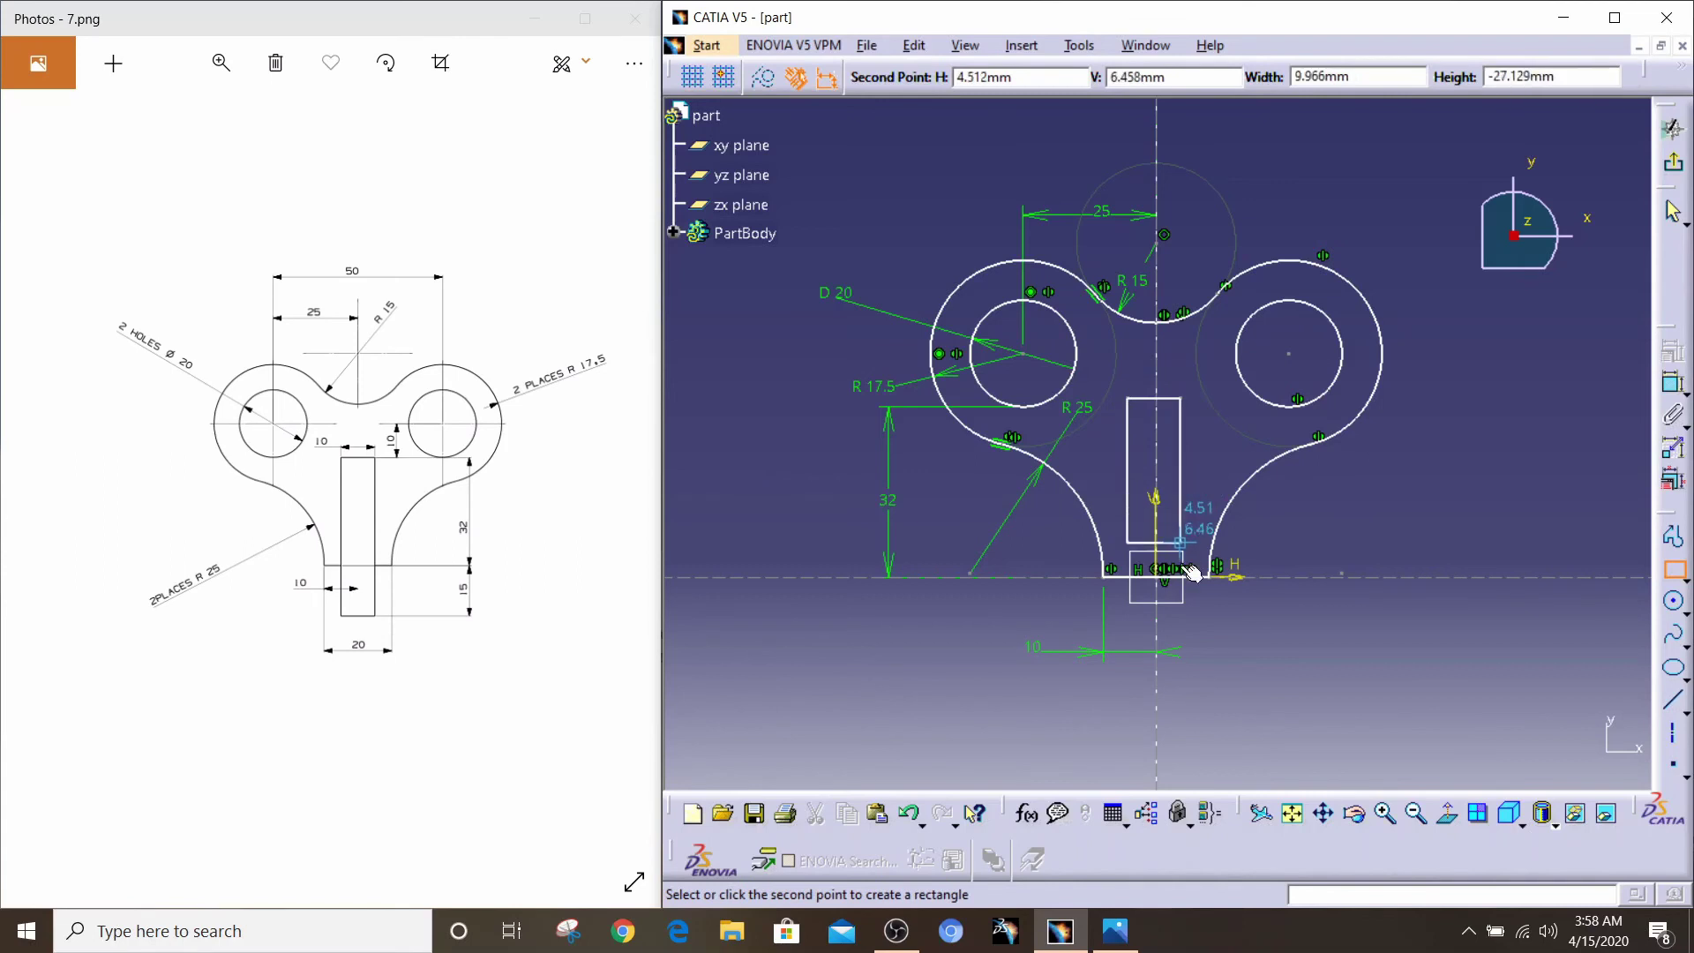
click(1188, 700)
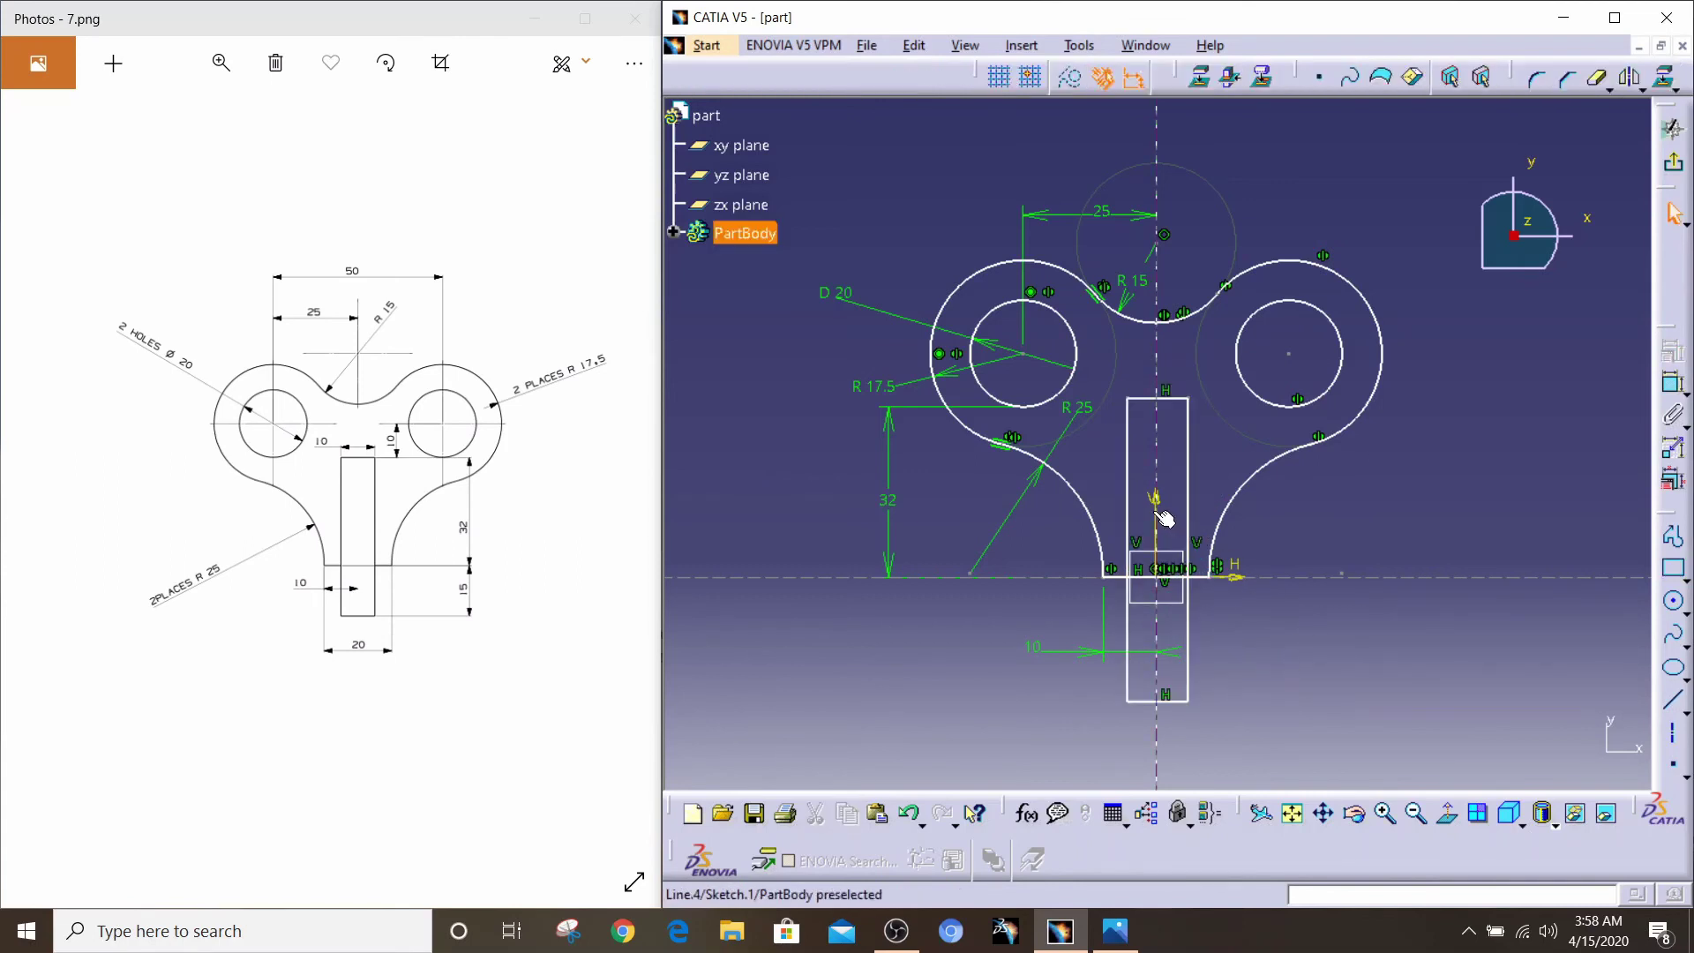
Step: Select the rectangle's two vertical sides together with the vertical axis
click(1130, 477)
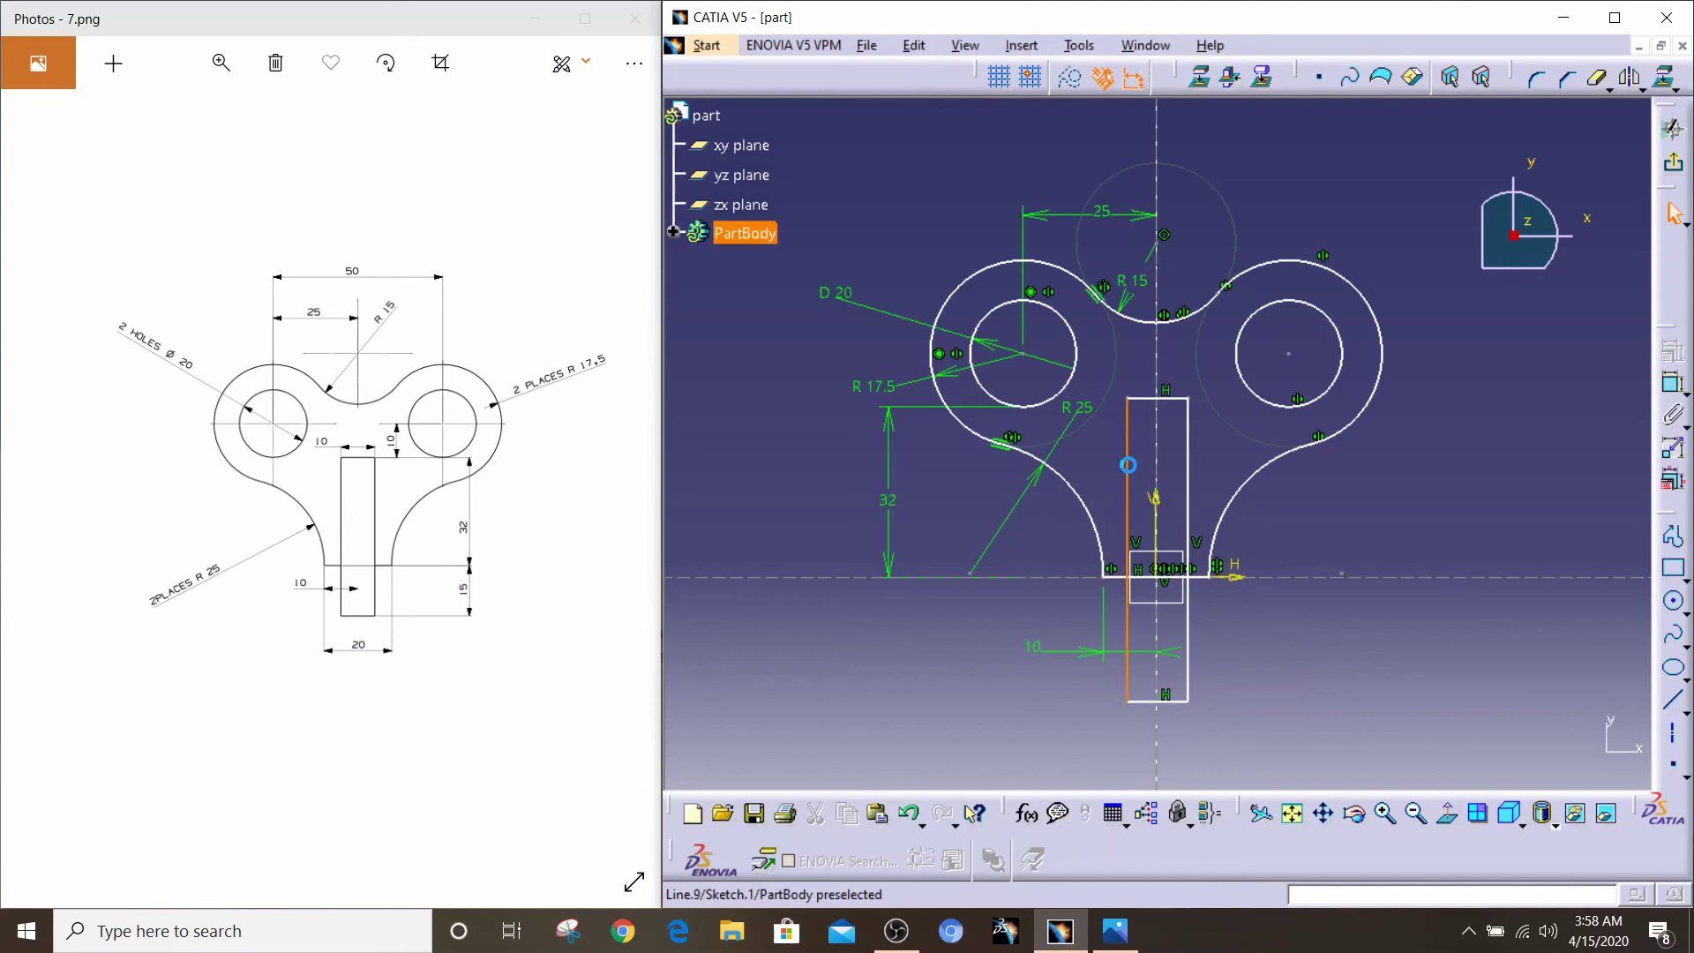
ctrl+click(1188, 459)
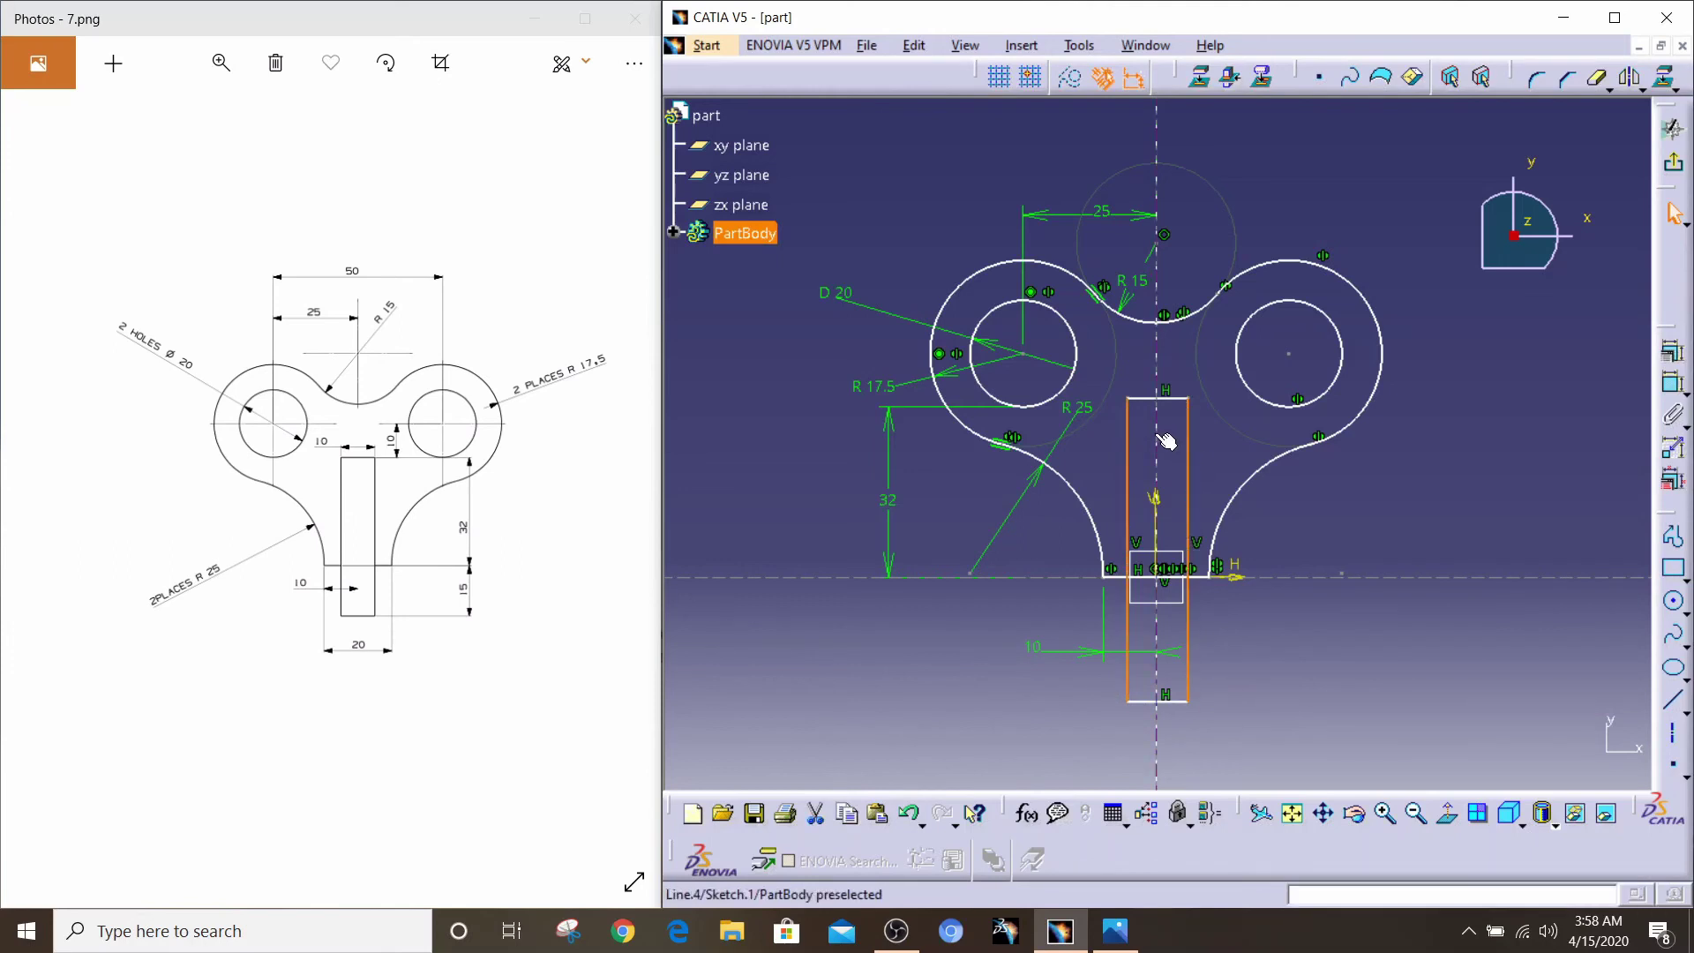
ctrl+click(1167, 438)
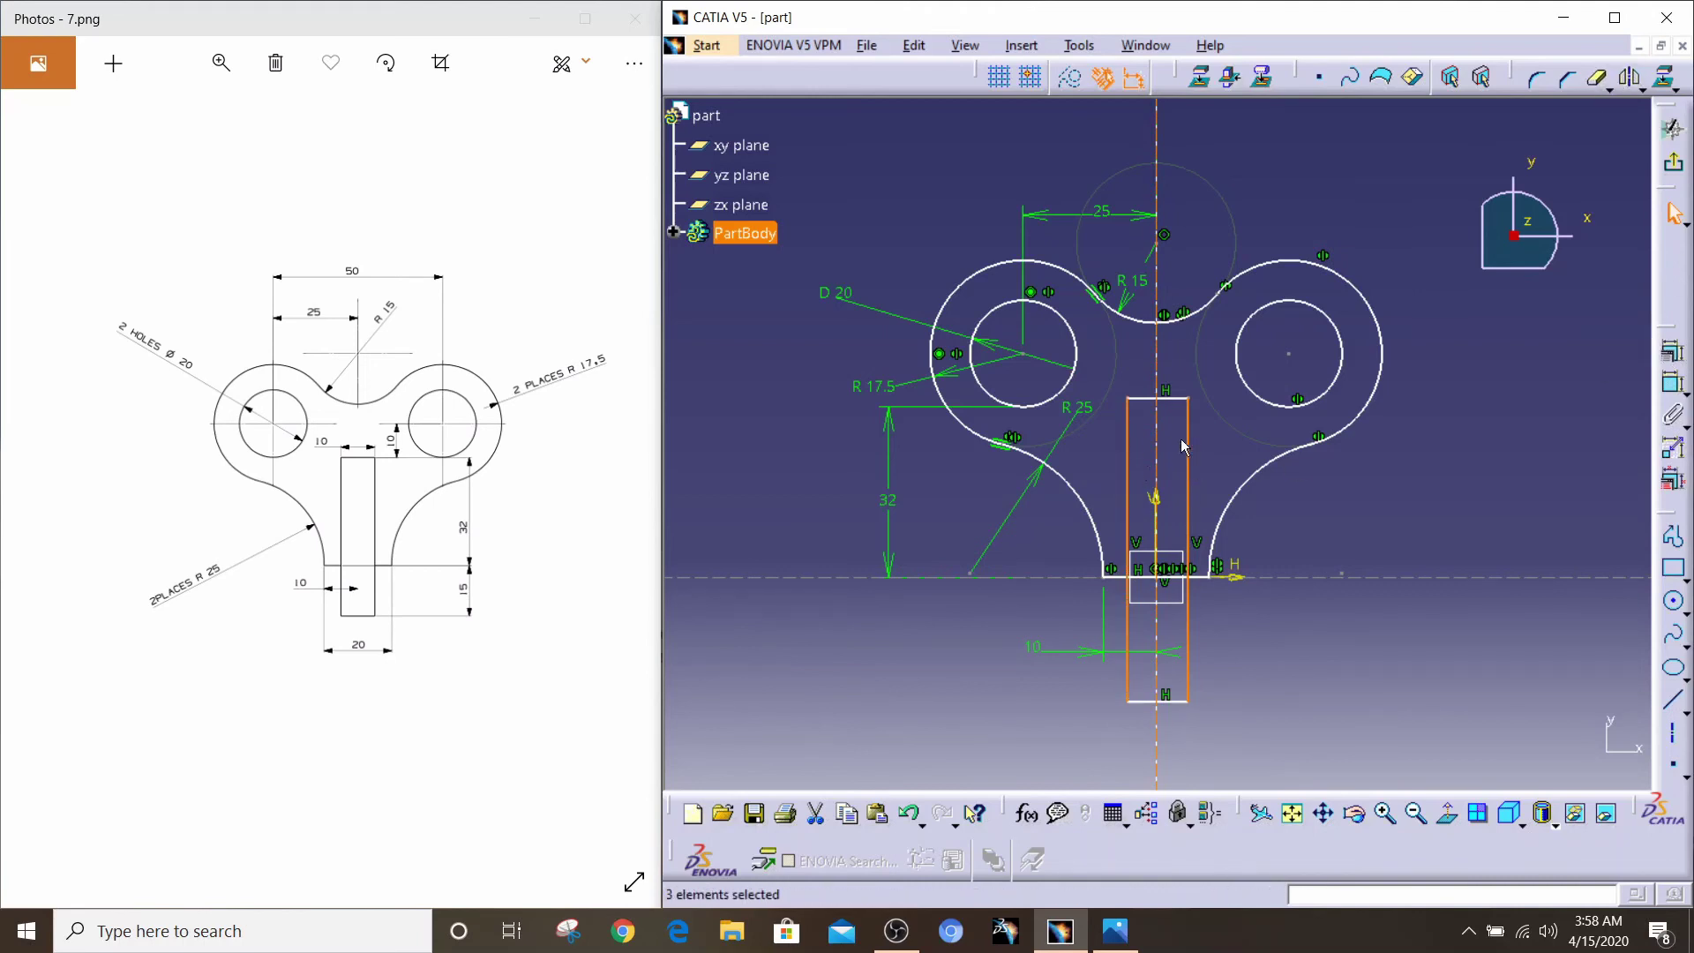
Step: Apply a Symmetry constraint centring the slot's vertical sides on the V axis
ctrl+click(1164, 358)
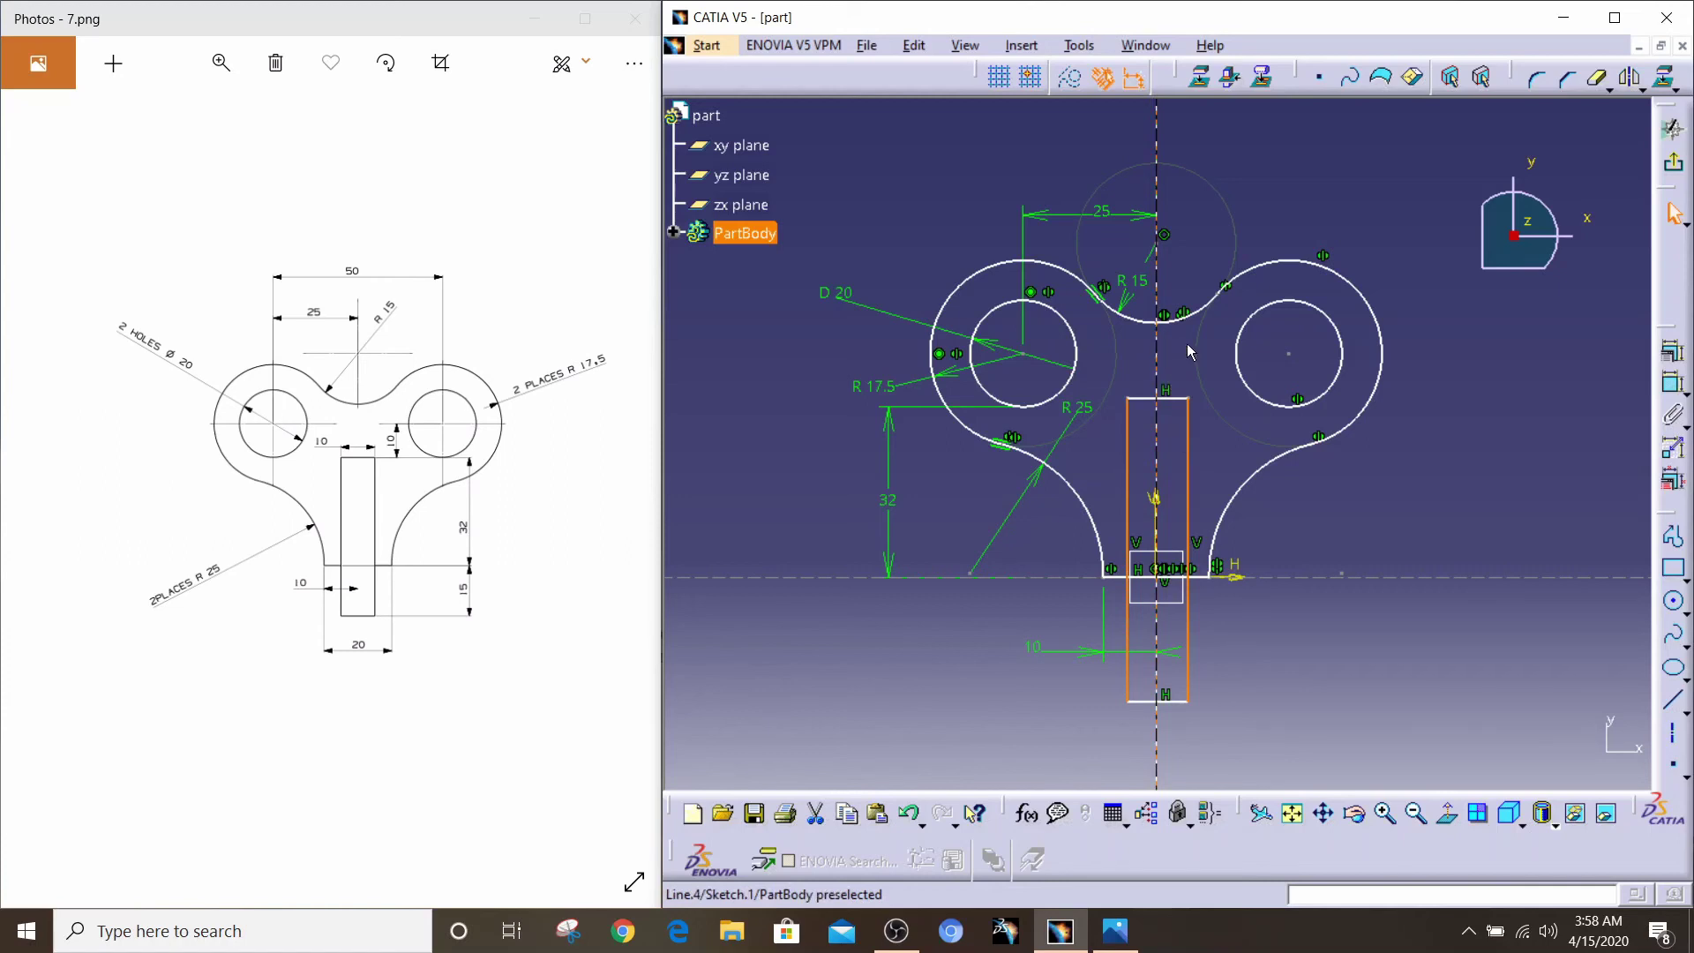
click(1673, 357)
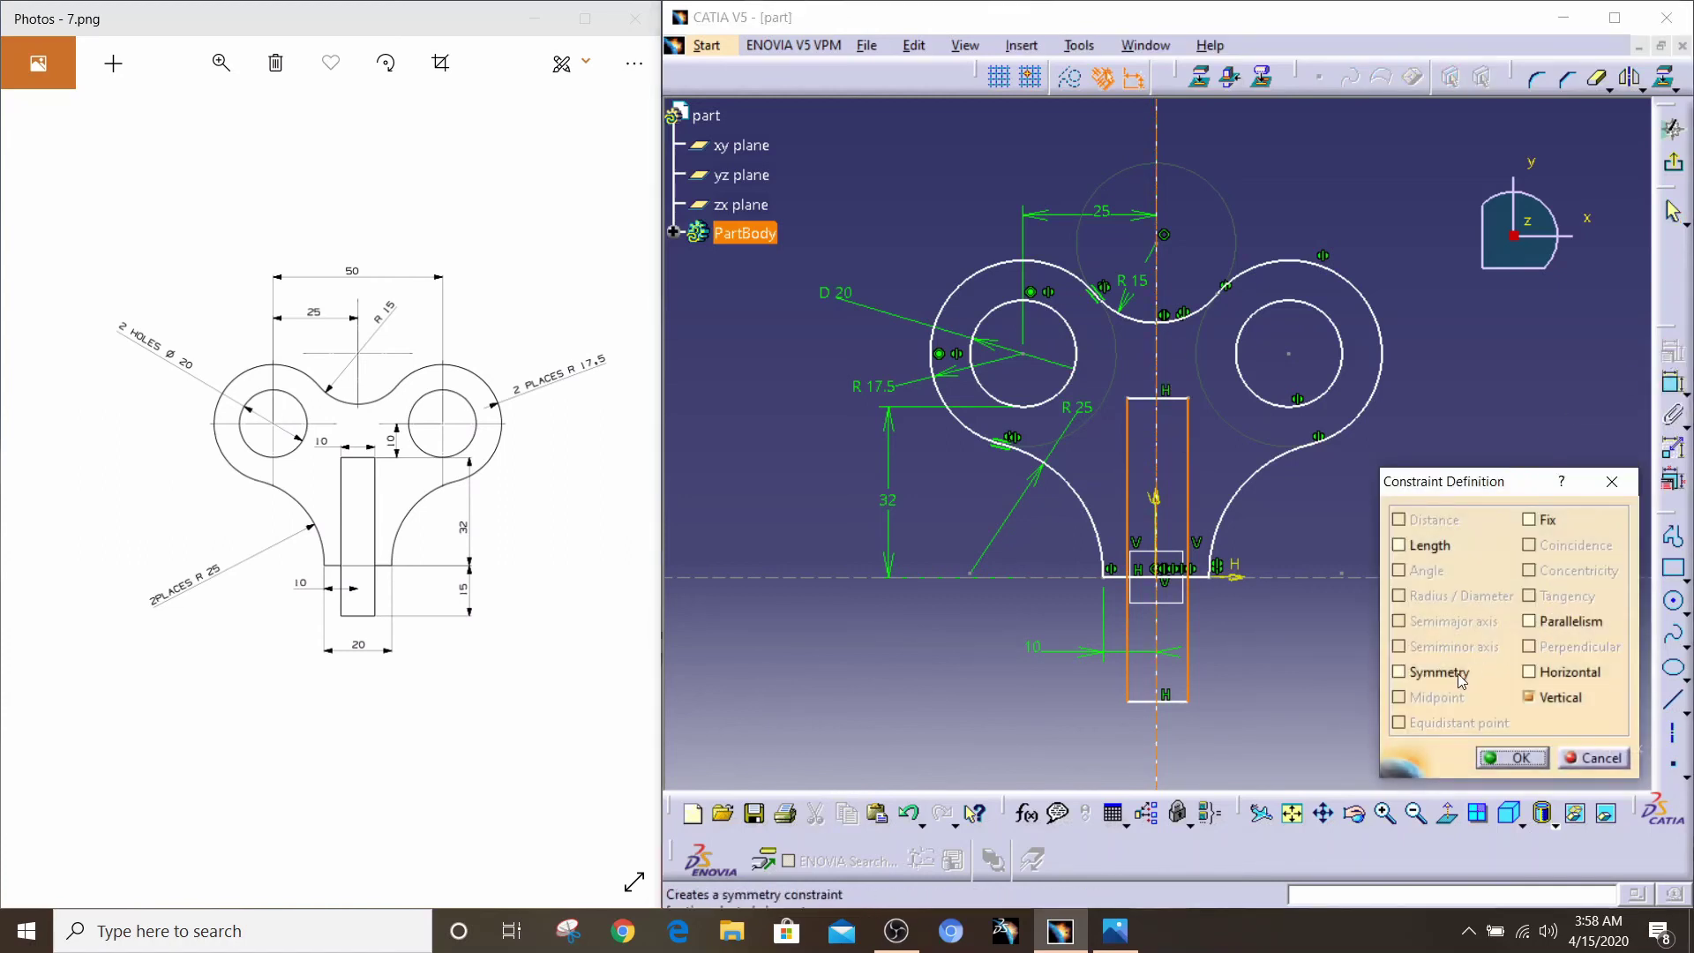
click(1438, 672)
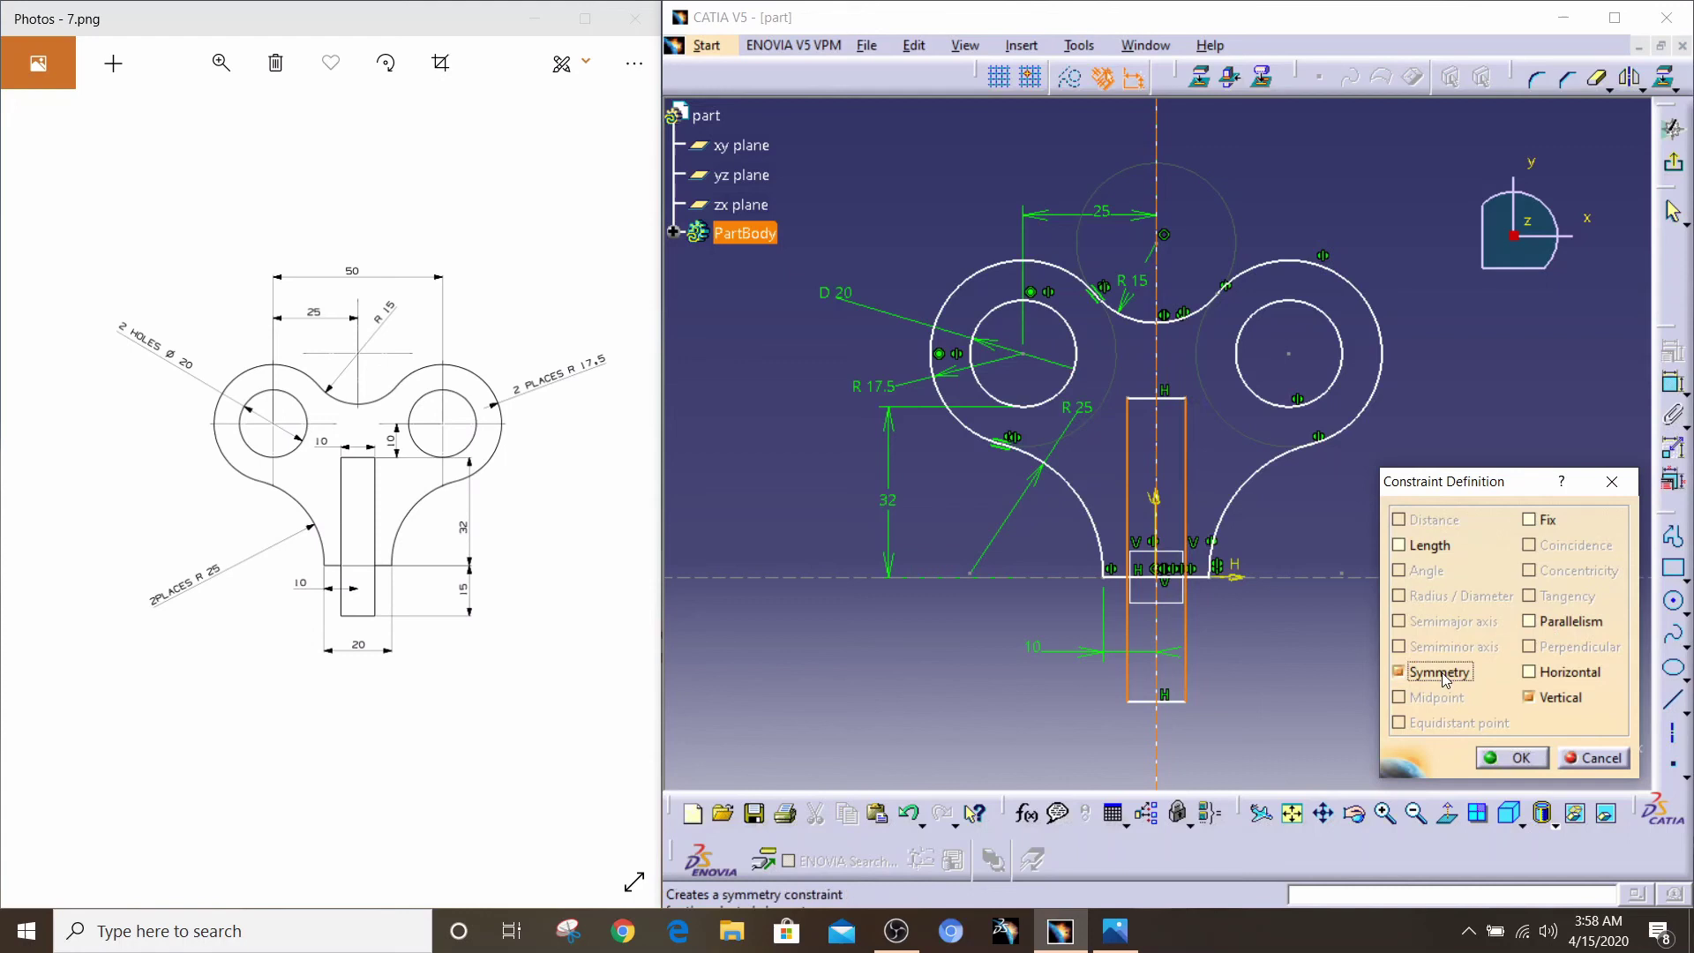
click(1506, 757)
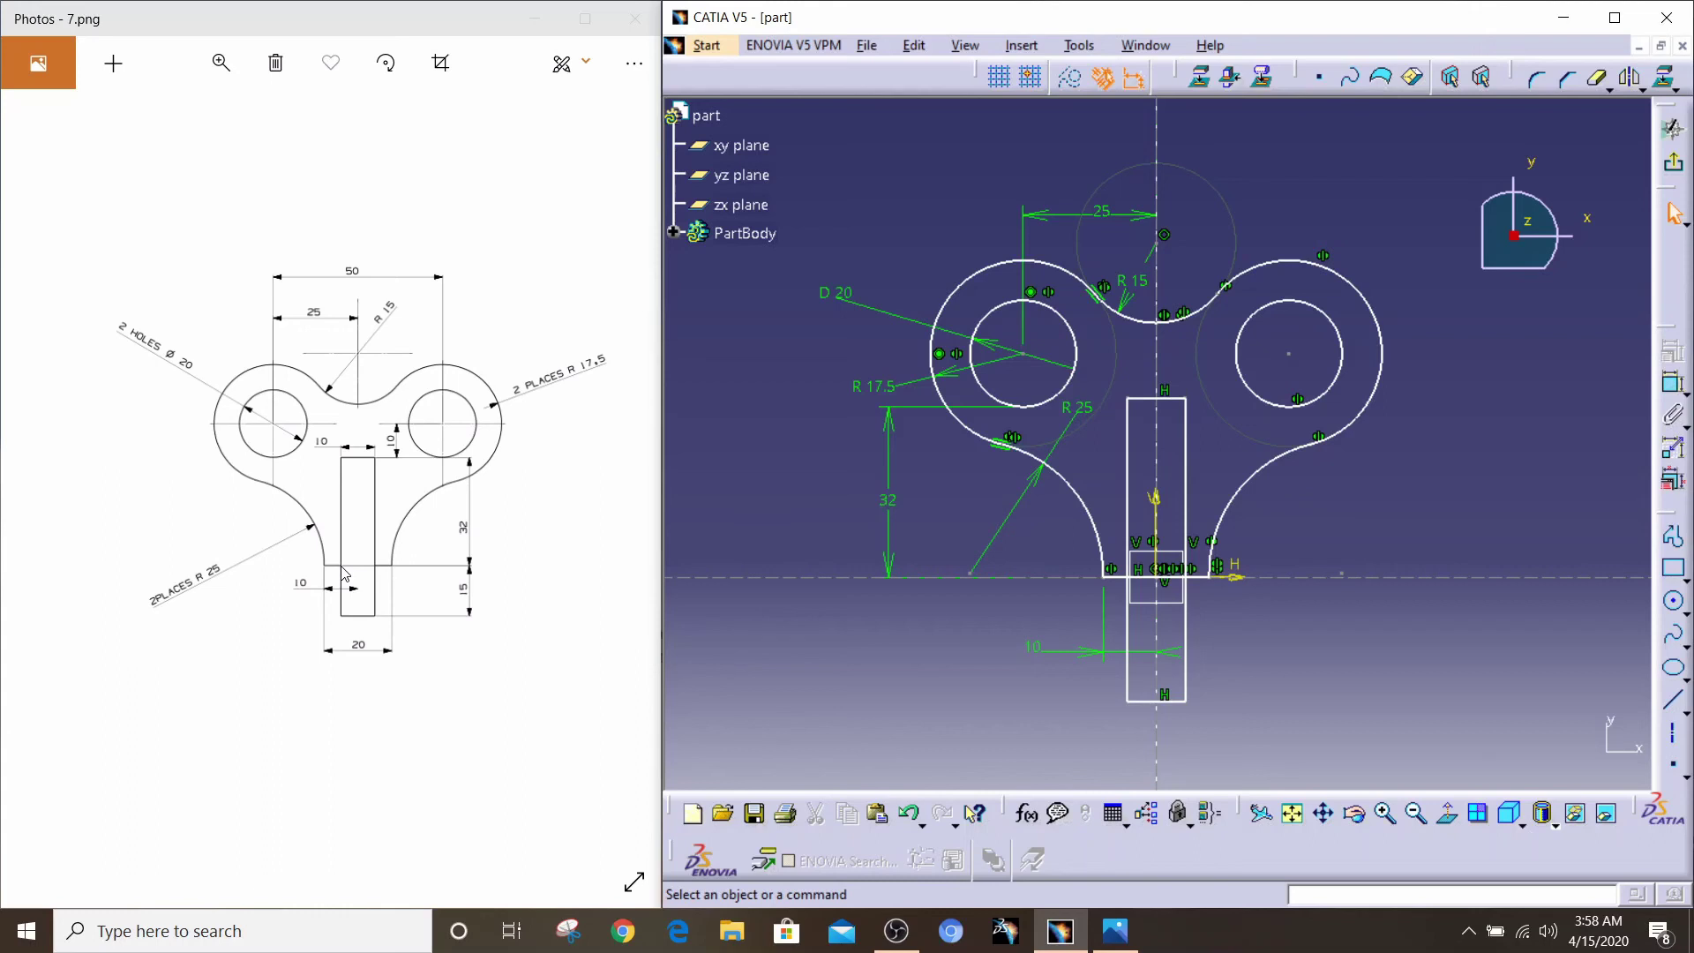
Step: Remove the stray 4.546 dimension on the slot's left side by undoing and deleting it
click(1130, 623)
click(1001, 613)
double_click(1001, 613)
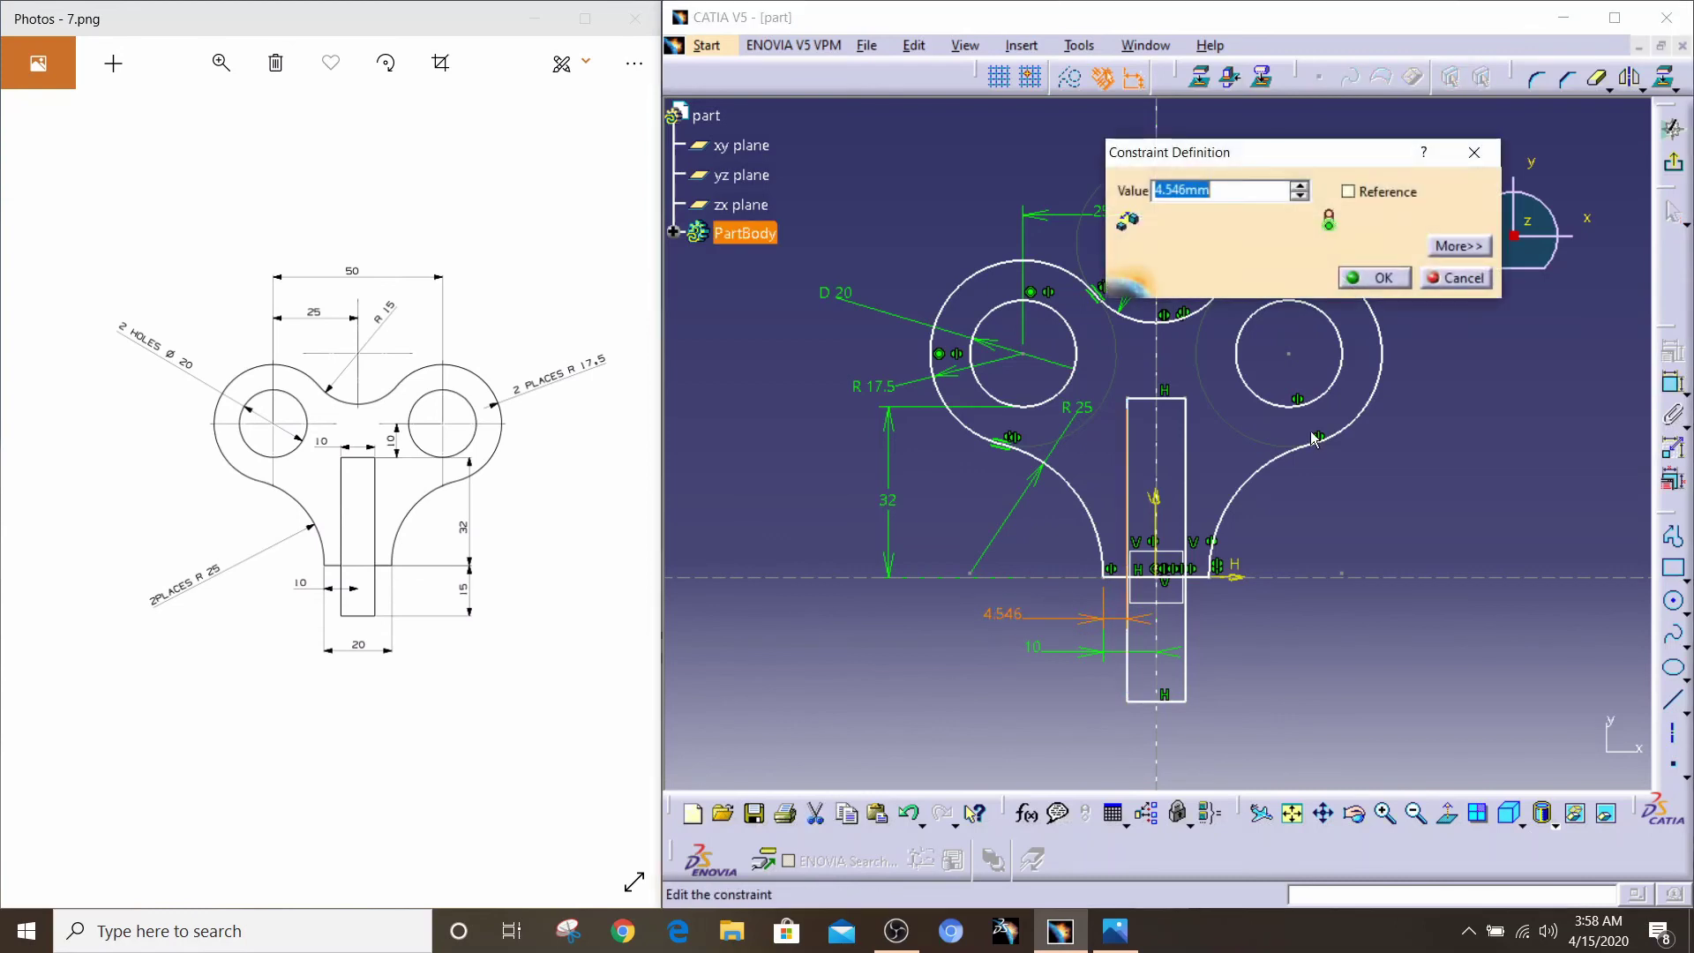
text(10)
key(Return)
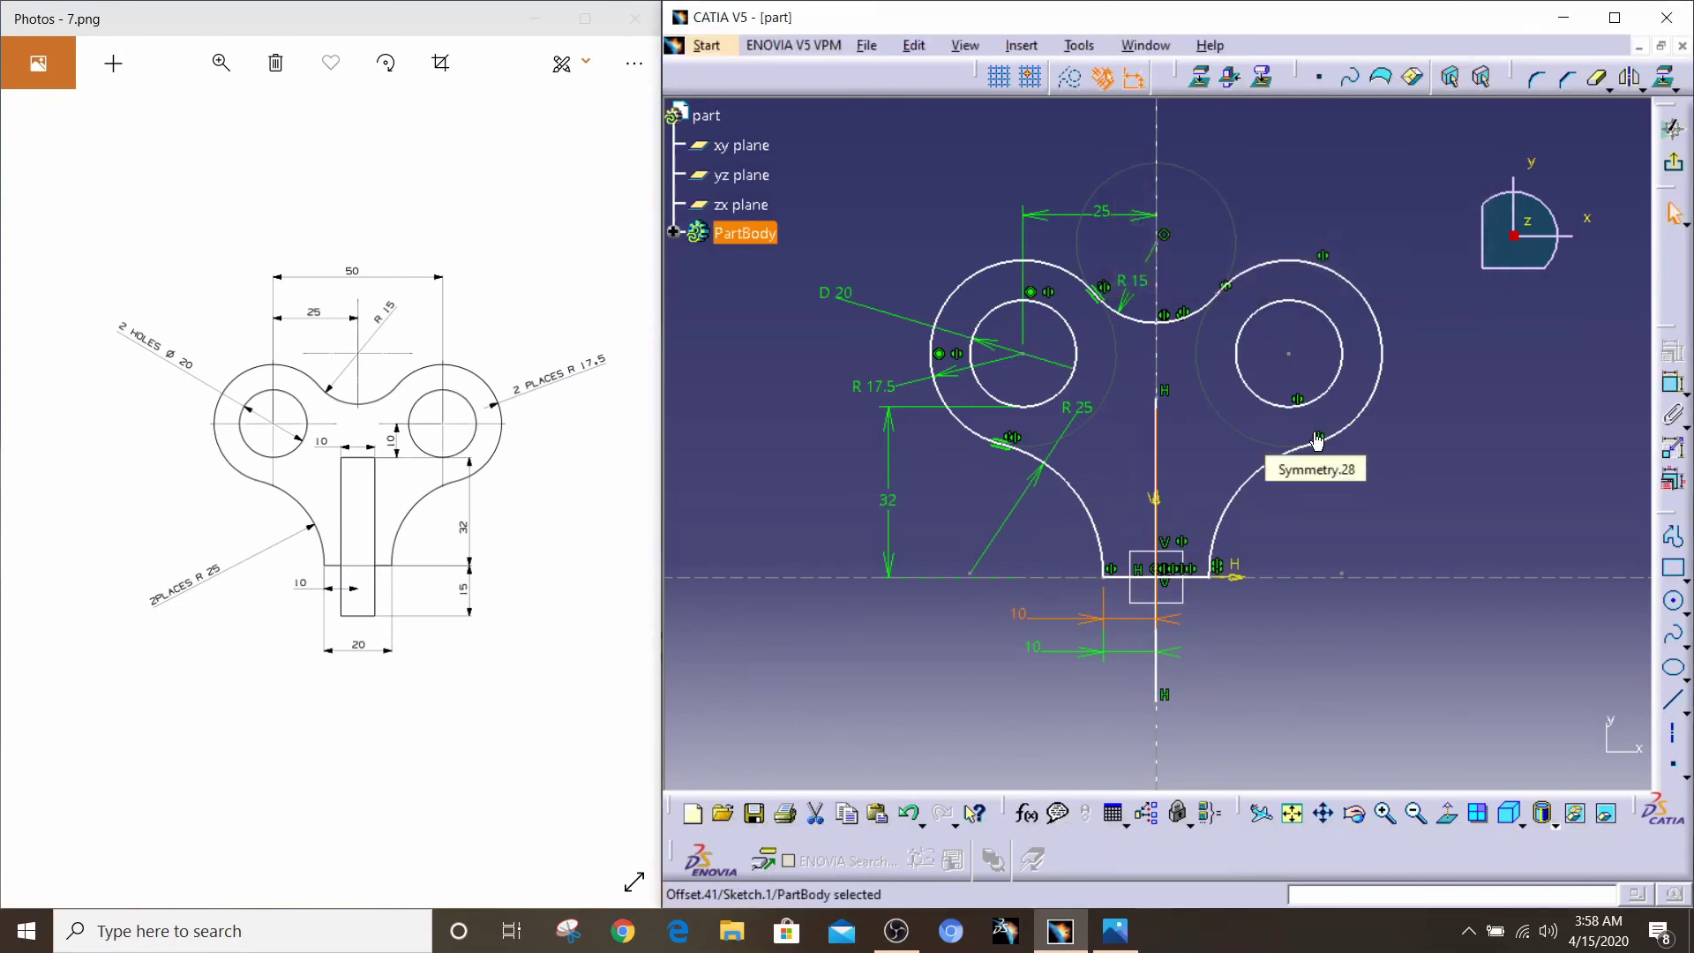
key(ctrl+z)
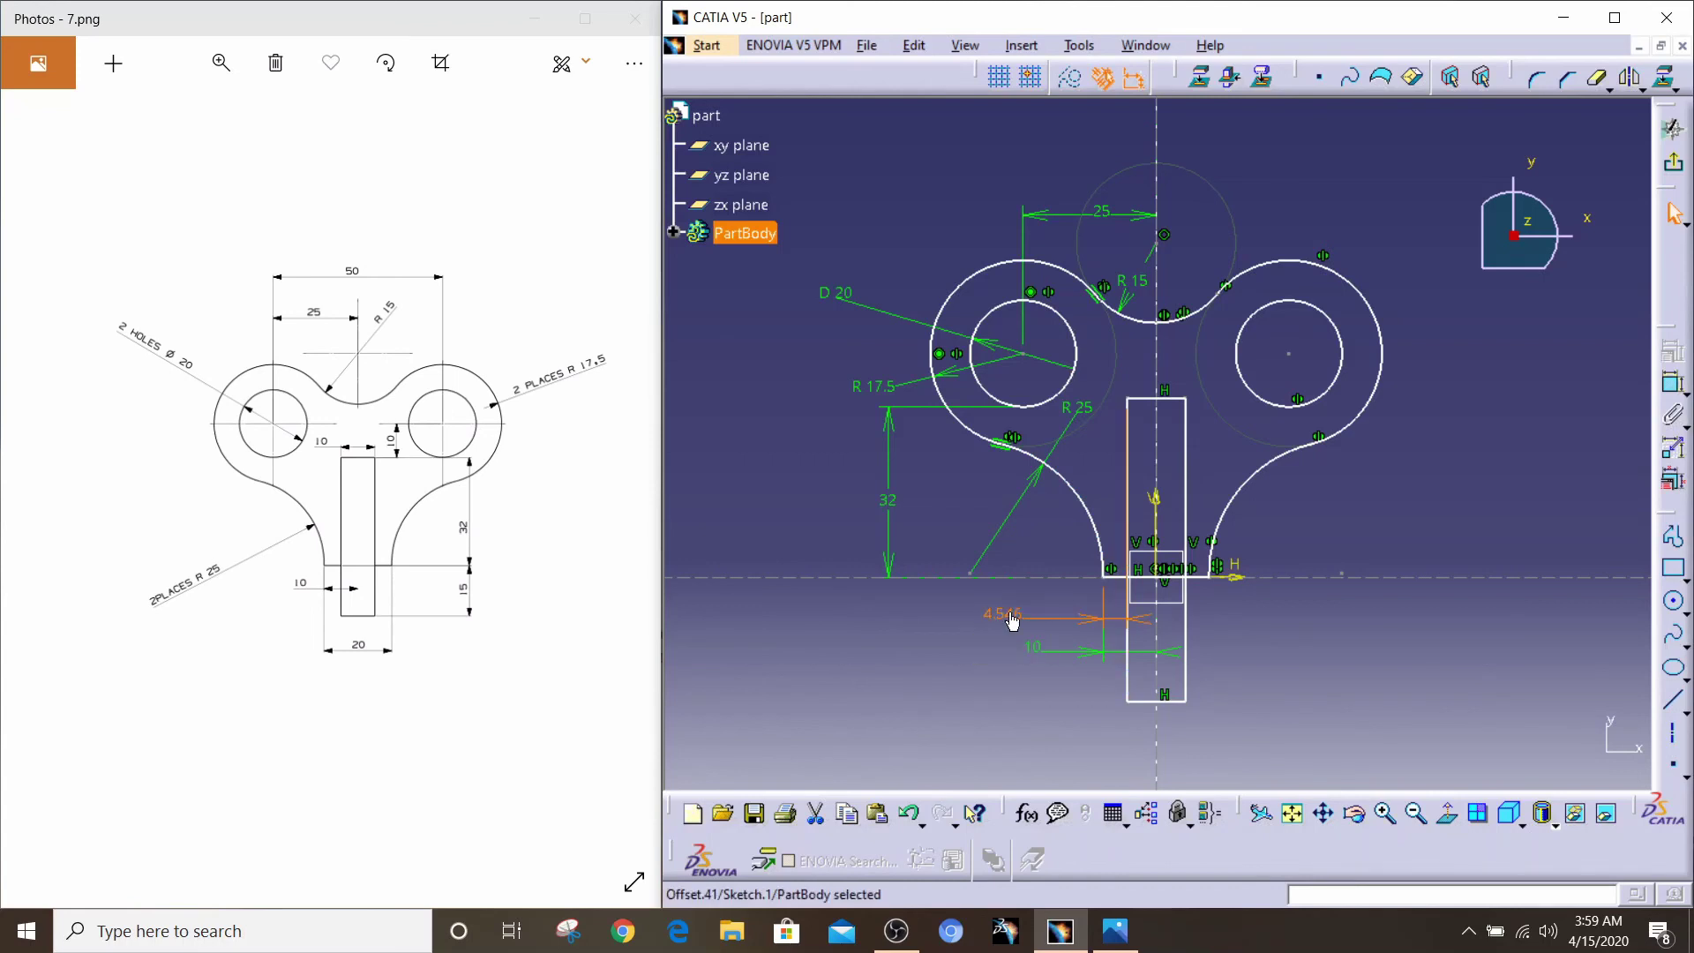
key(Delete)
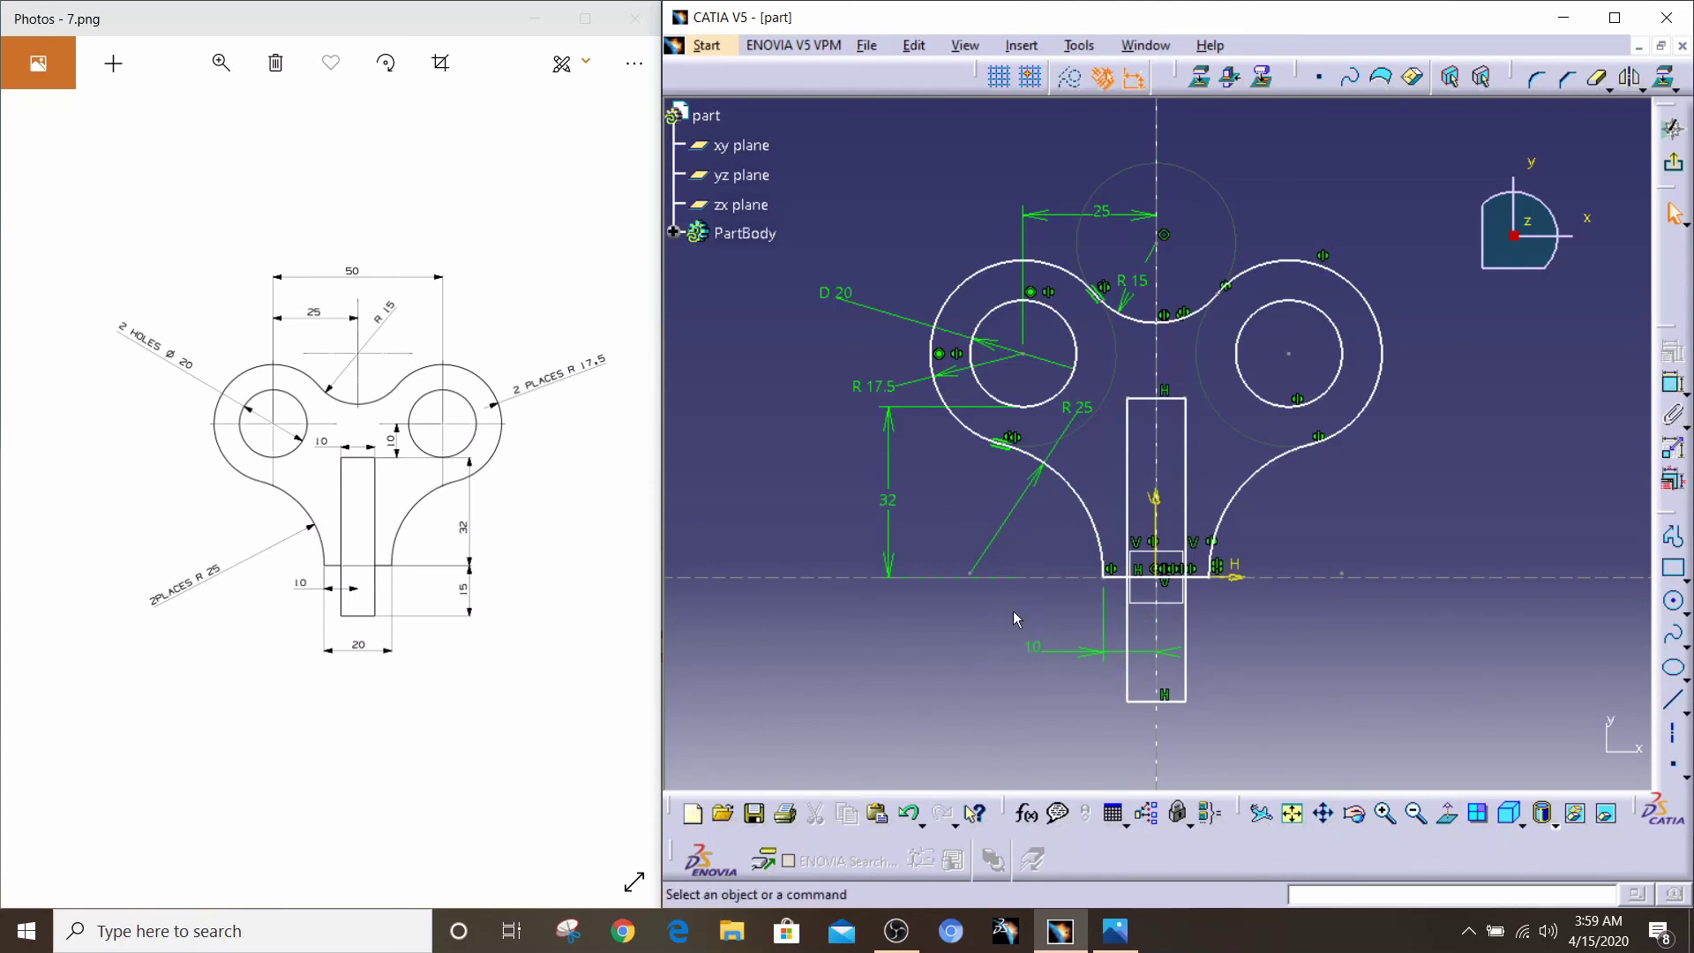
Step: Dimension the slot width between its two vertical sides as 10
click(1677, 381)
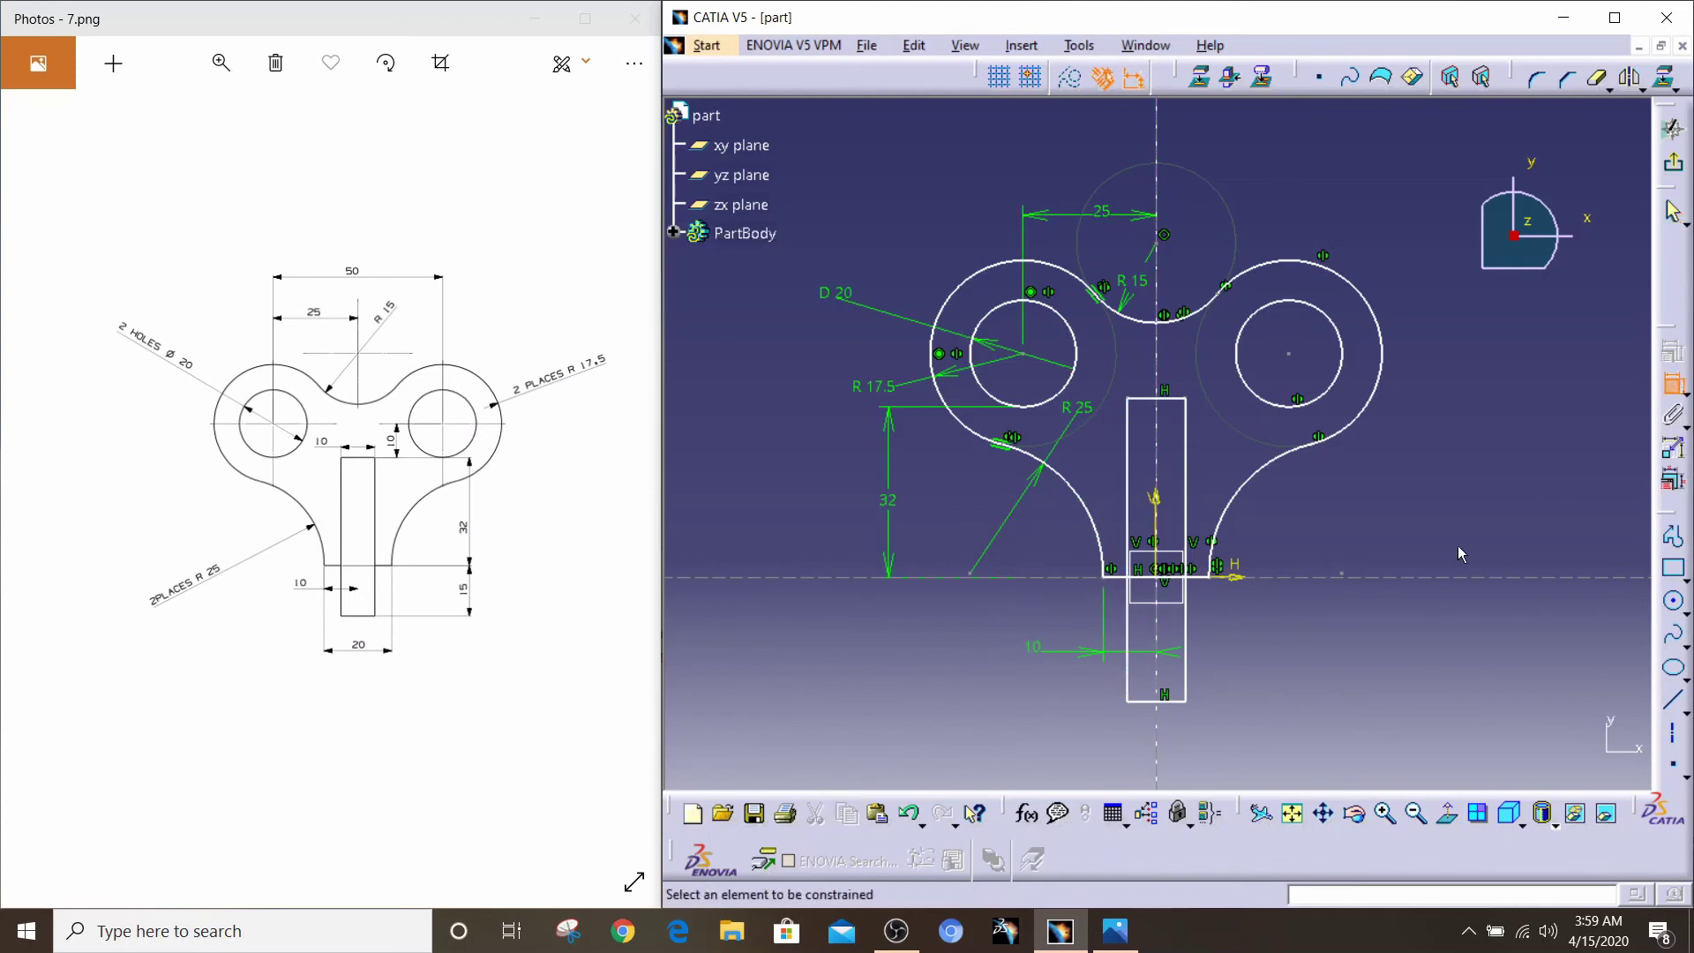
click(1135, 635)
click(1185, 628)
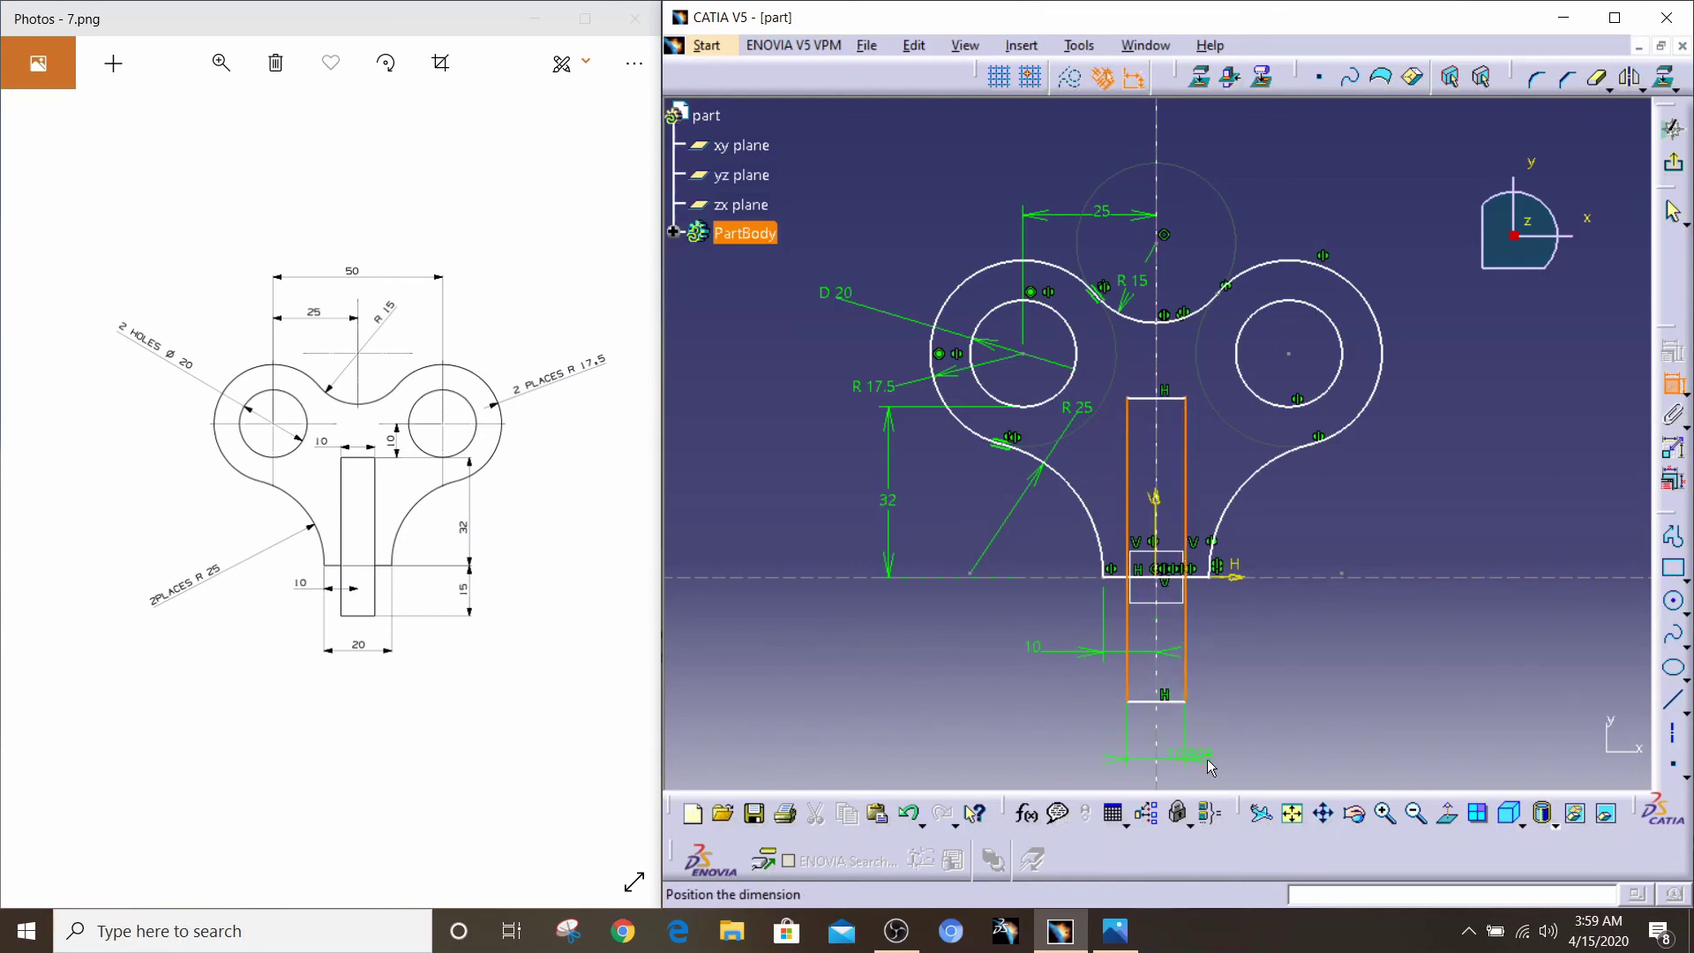
click(1207, 758)
double_click(1251, 745)
text(1)
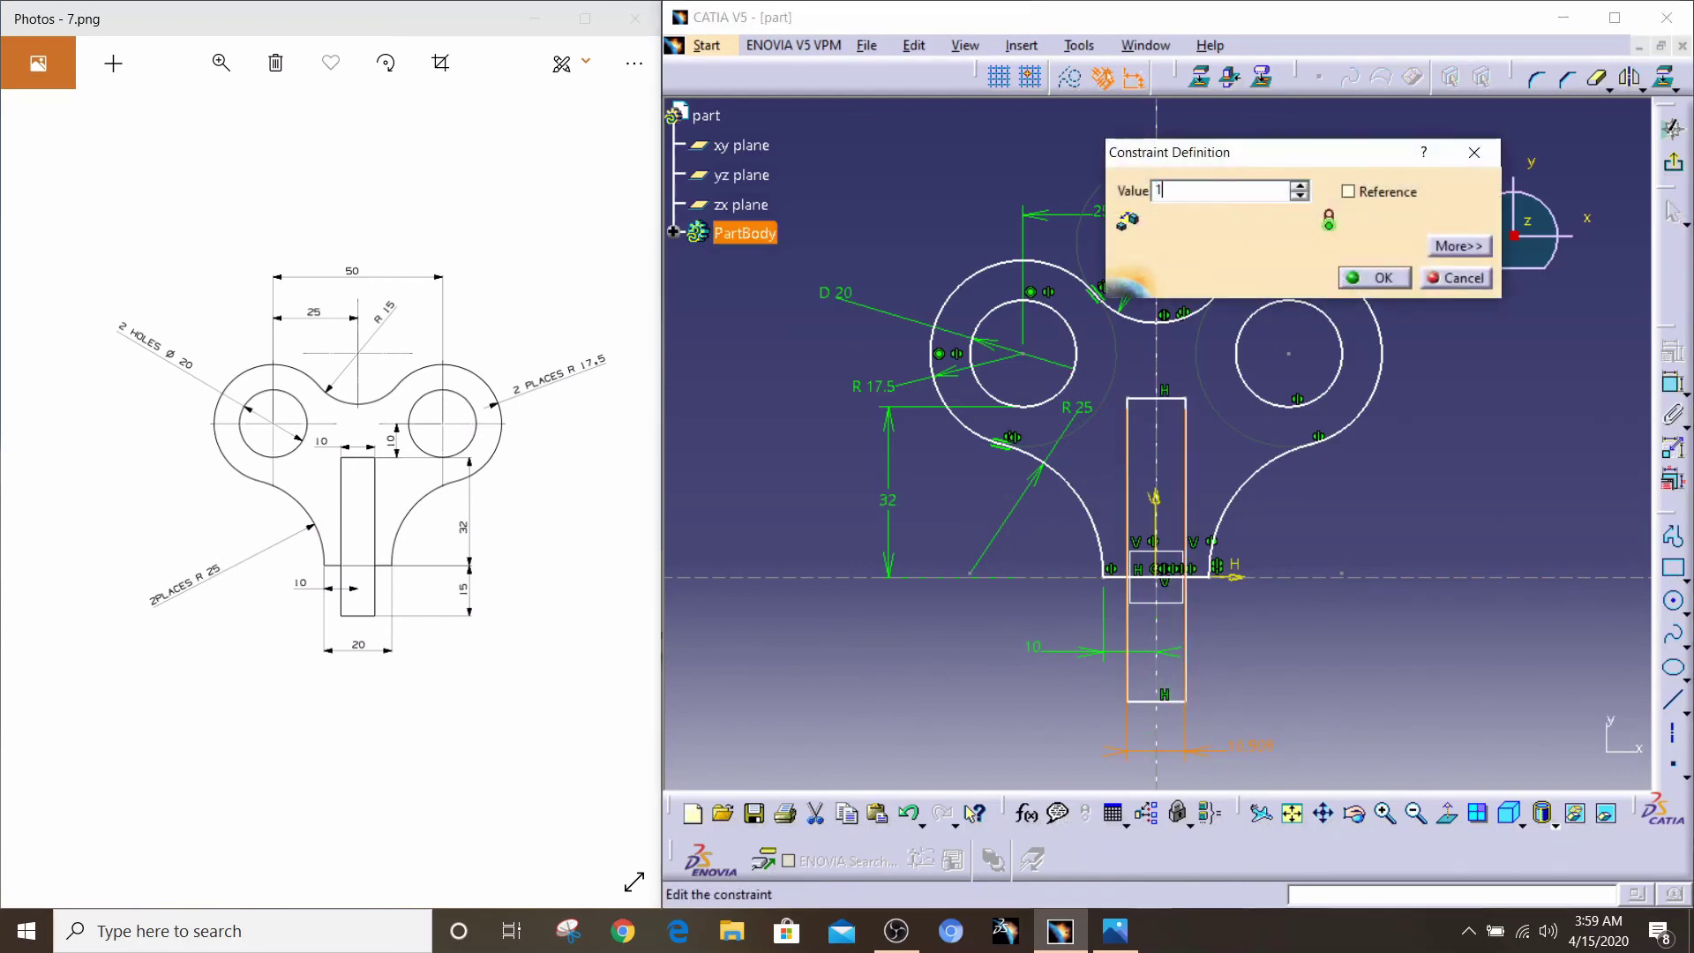
text(0)
key(Return)
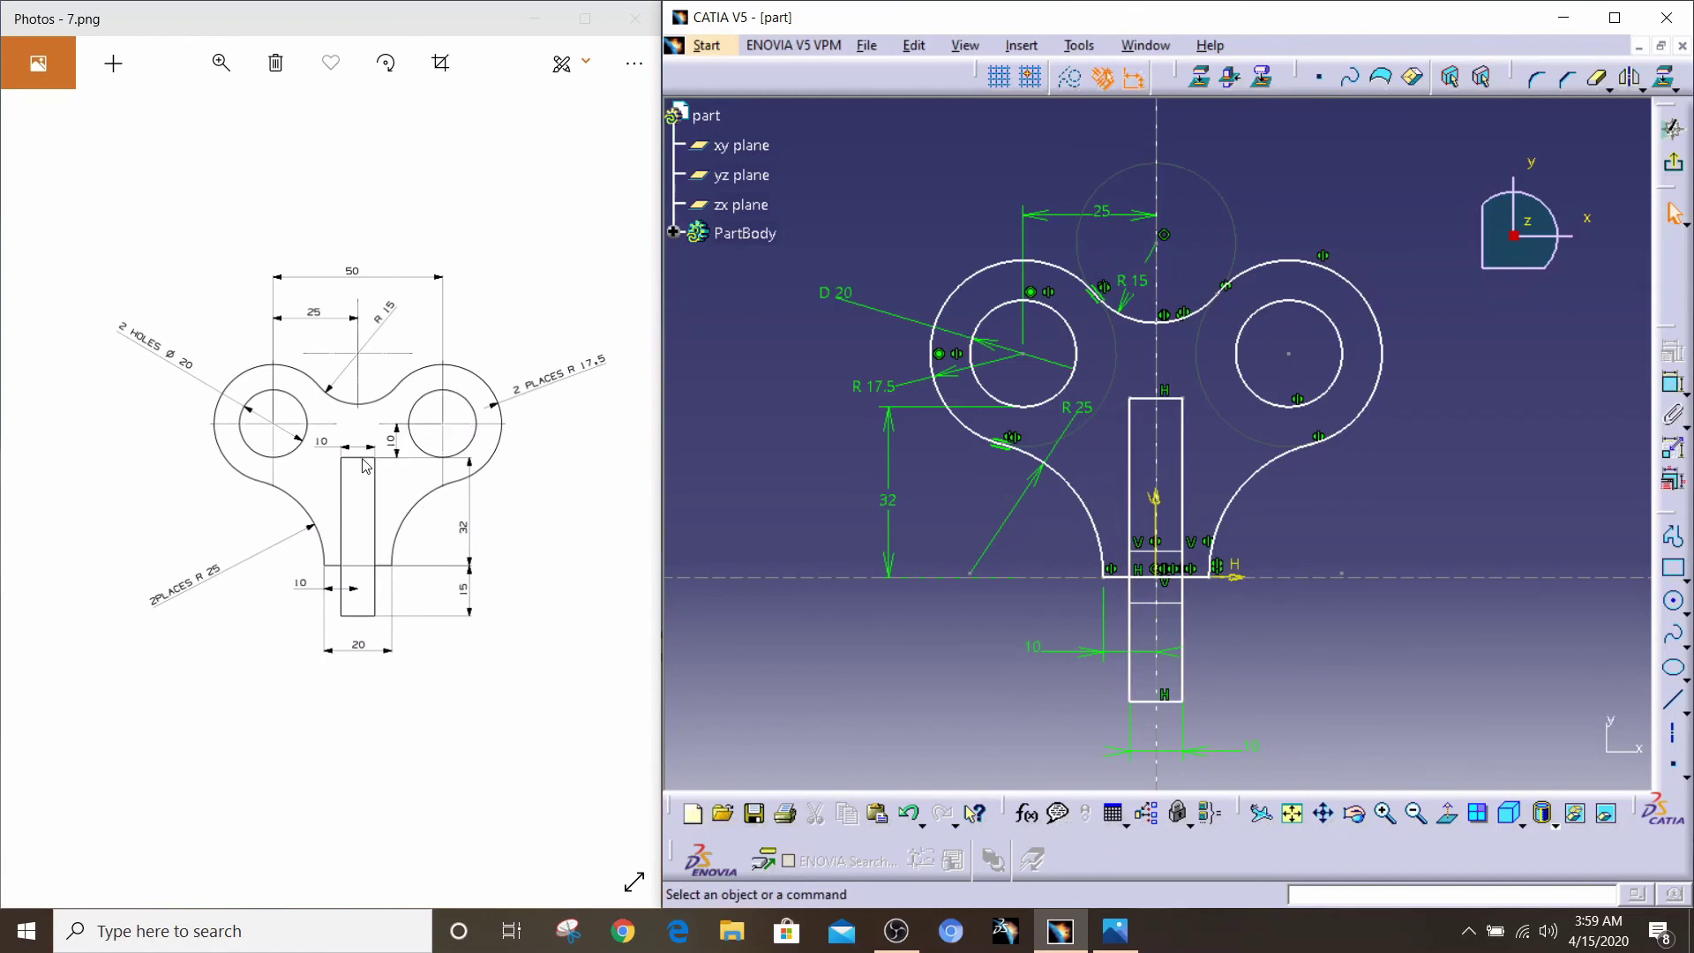
Step: Dimension the distance from the right hole centre to the slot's top edge as 10
click(1672, 388)
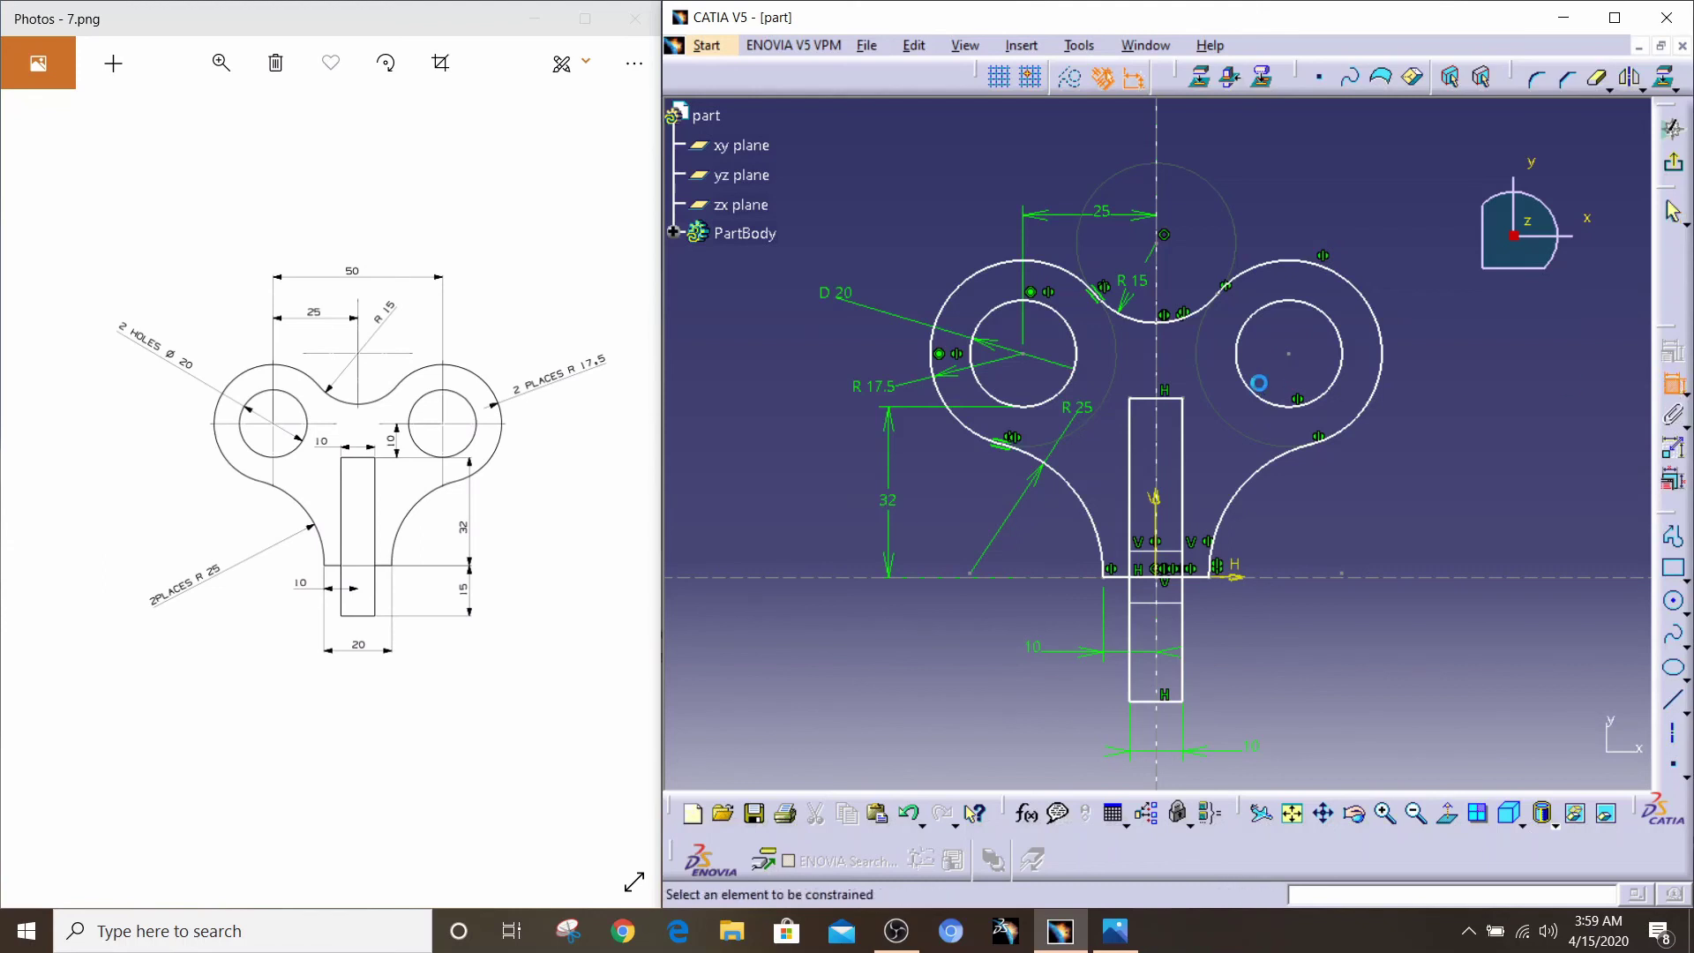
click(1289, 354)
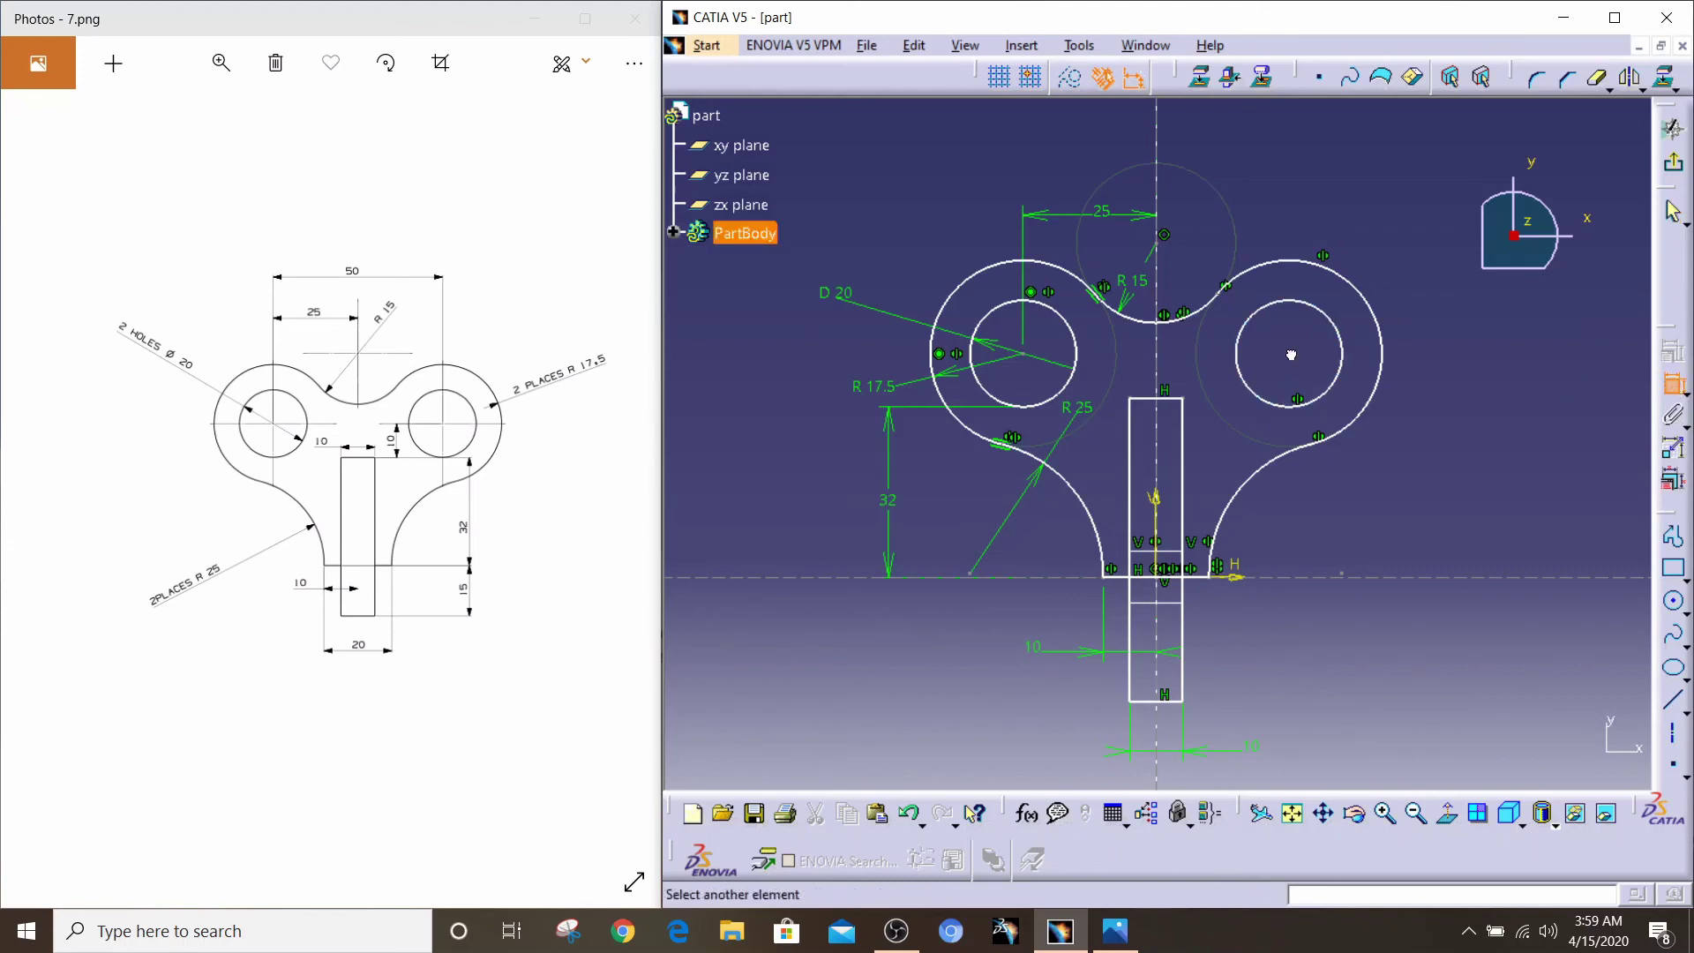
click(1181, 398)
click(1503, 386)
double_click(1503, 387)
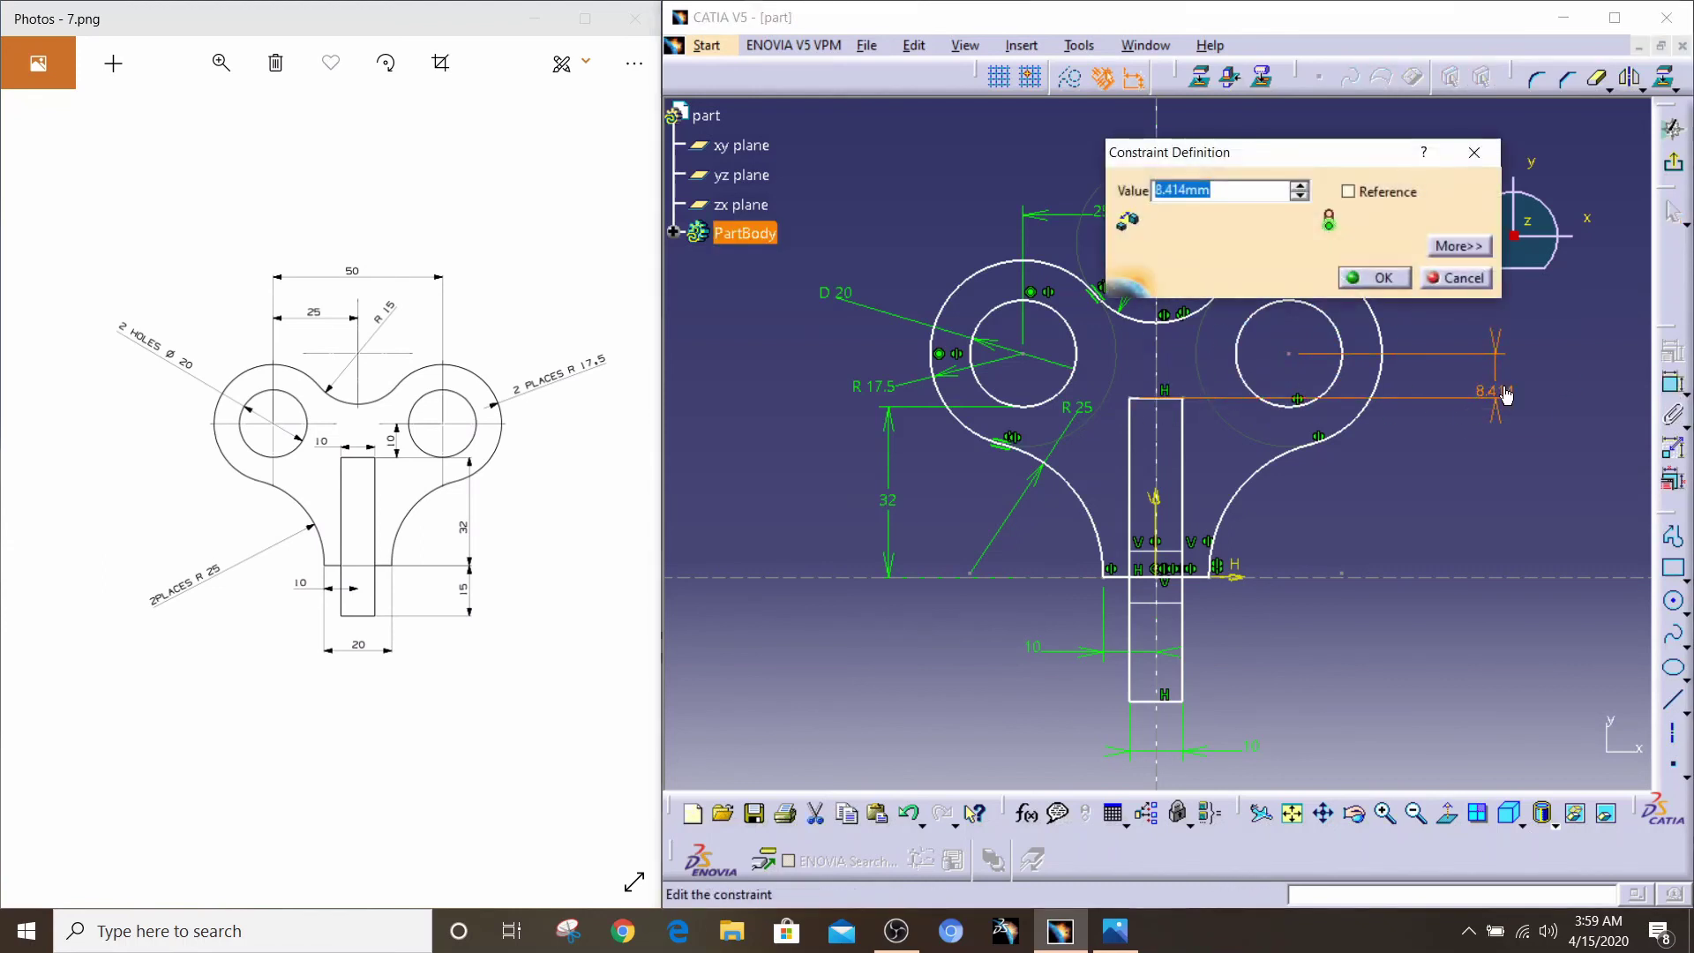
text(10)
key(Return)
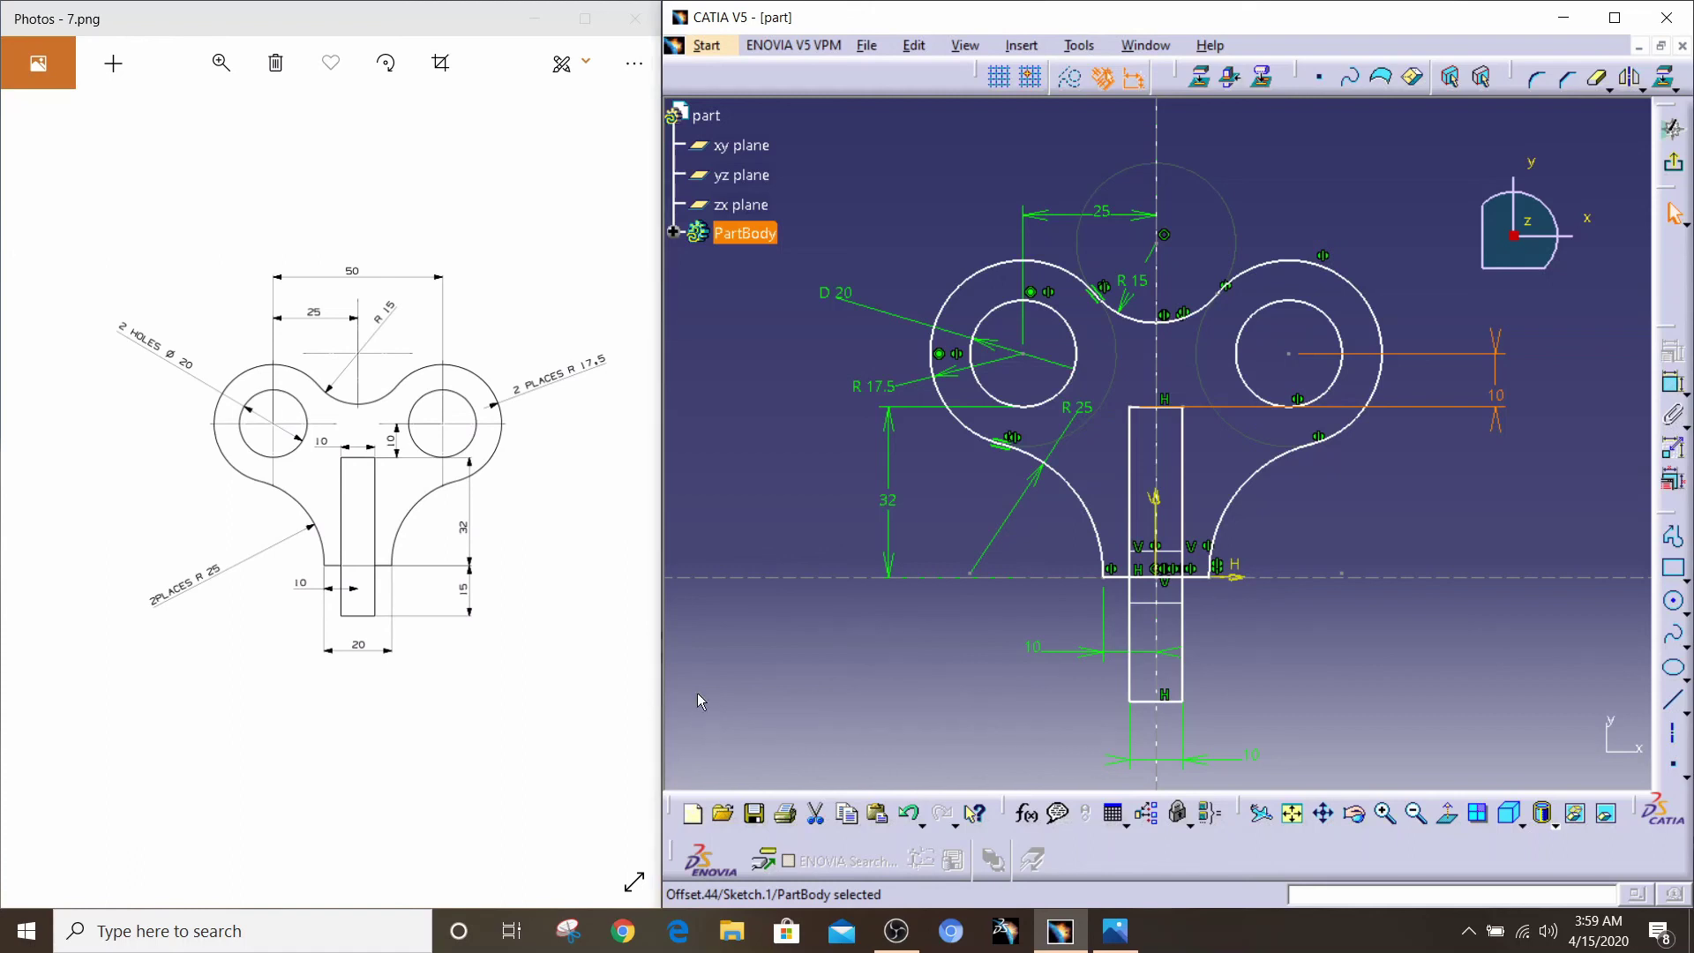
click(1389, 523)
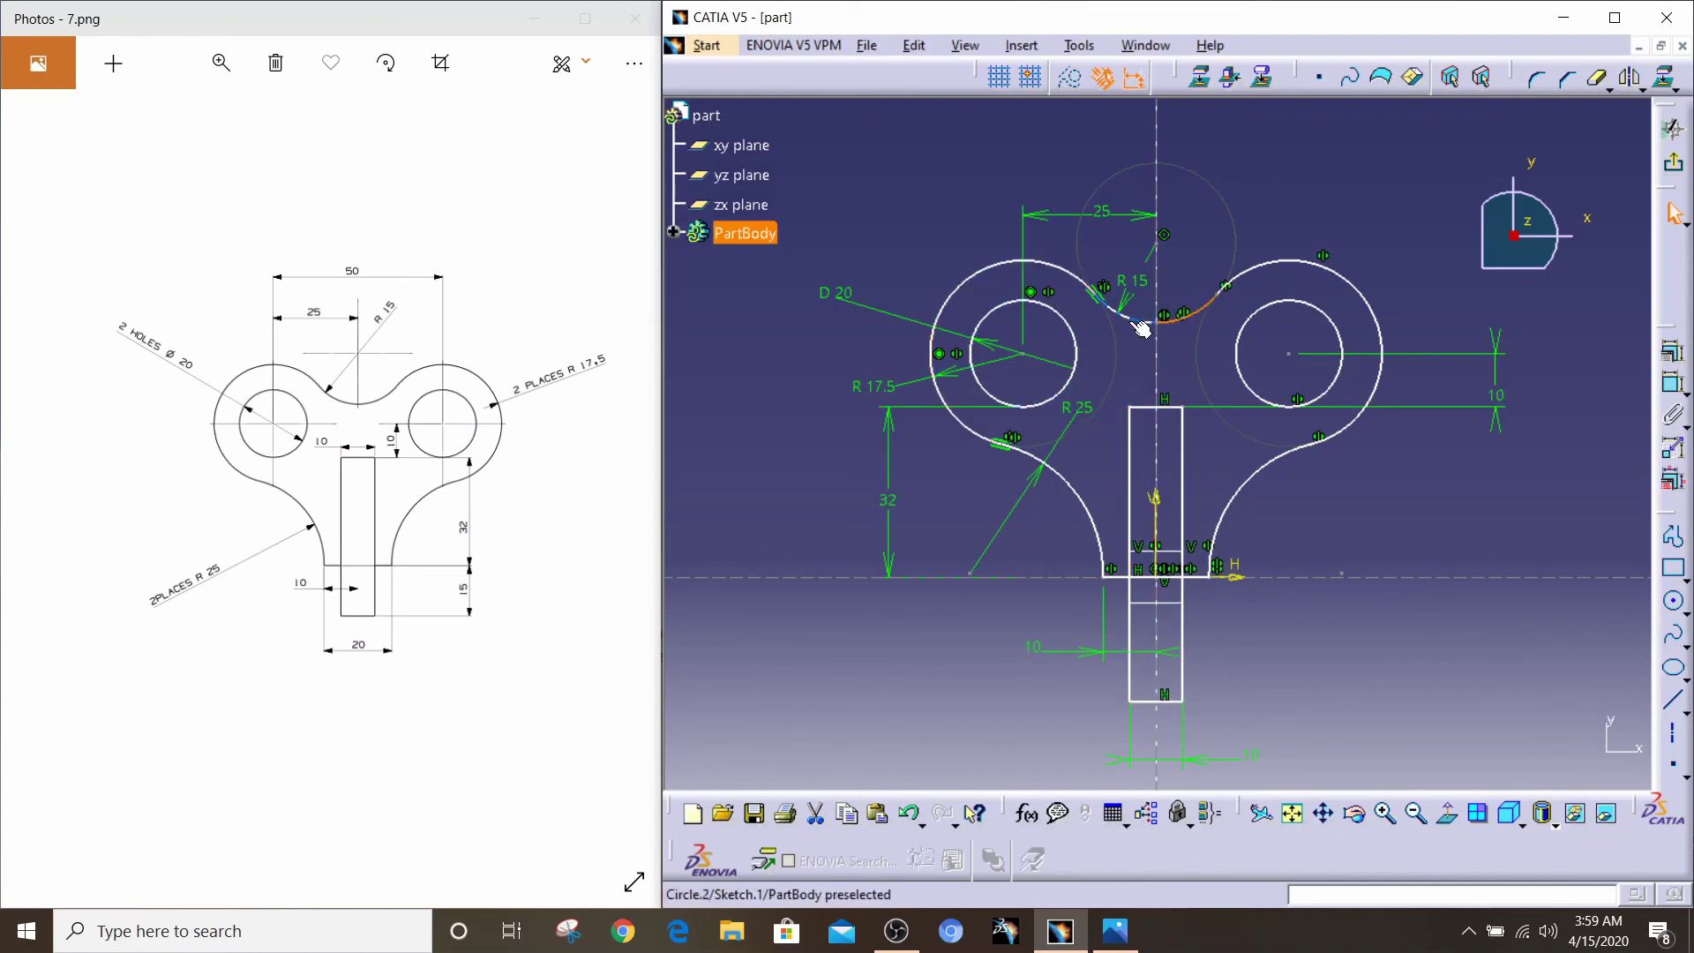
Step: Maximize the CATIA window to full screen and recentre the sketch in view
key(super+Up)
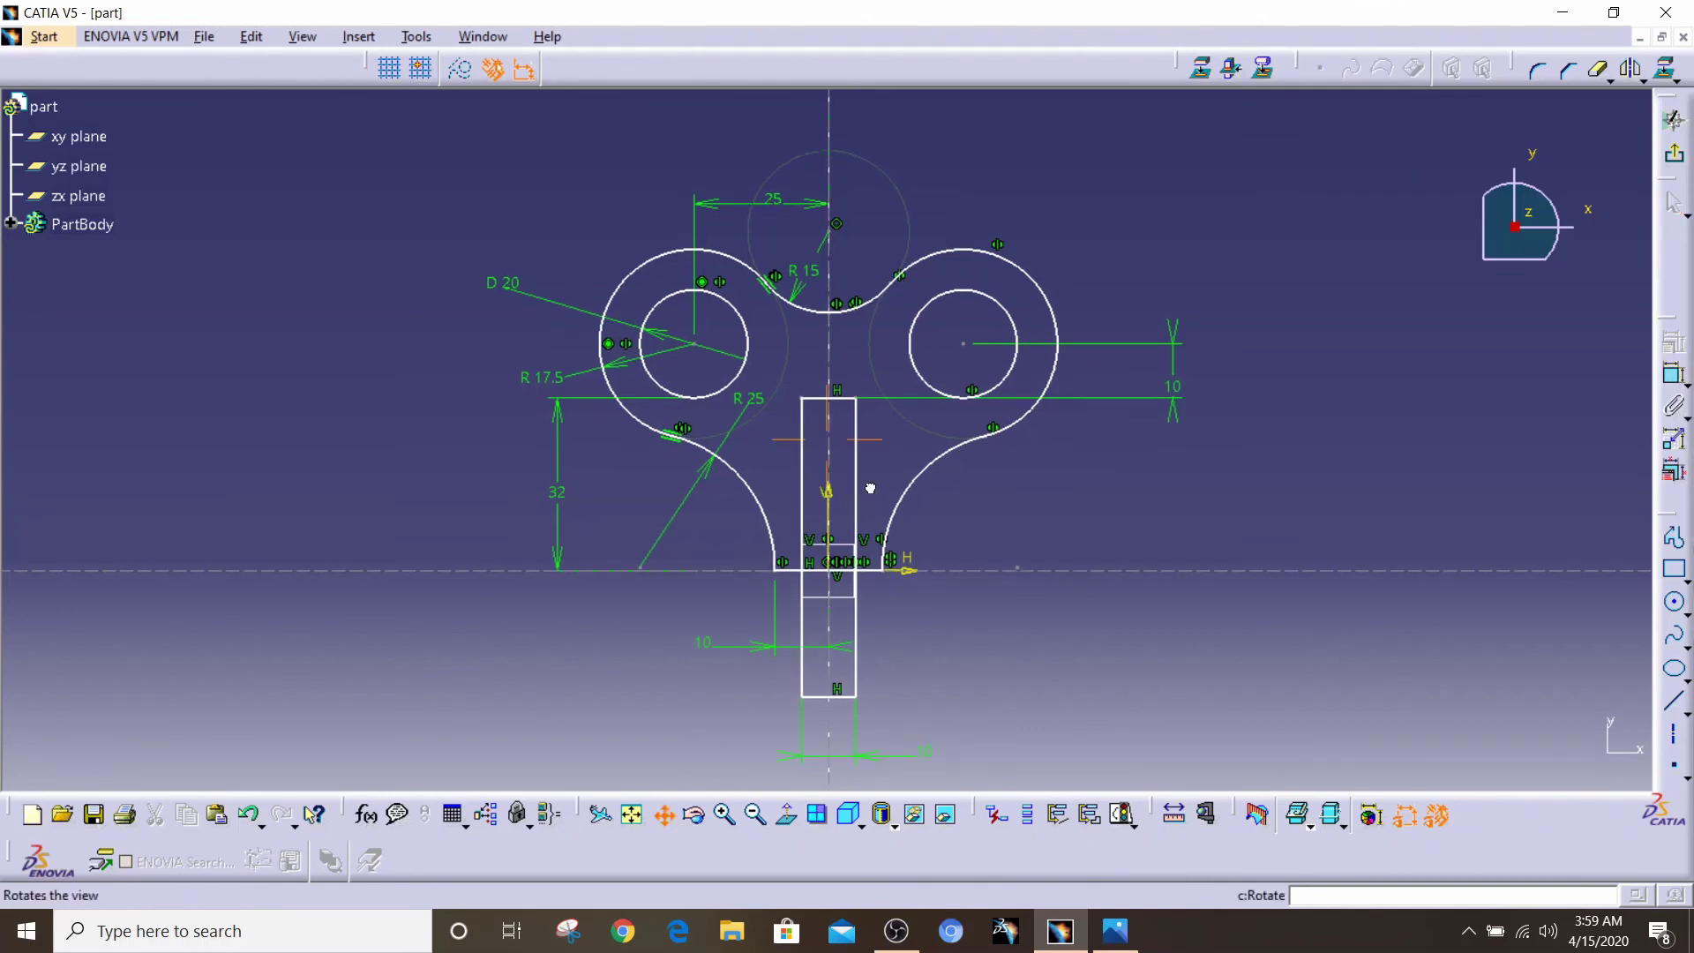
middle_drag(744, 447, 805, 457)
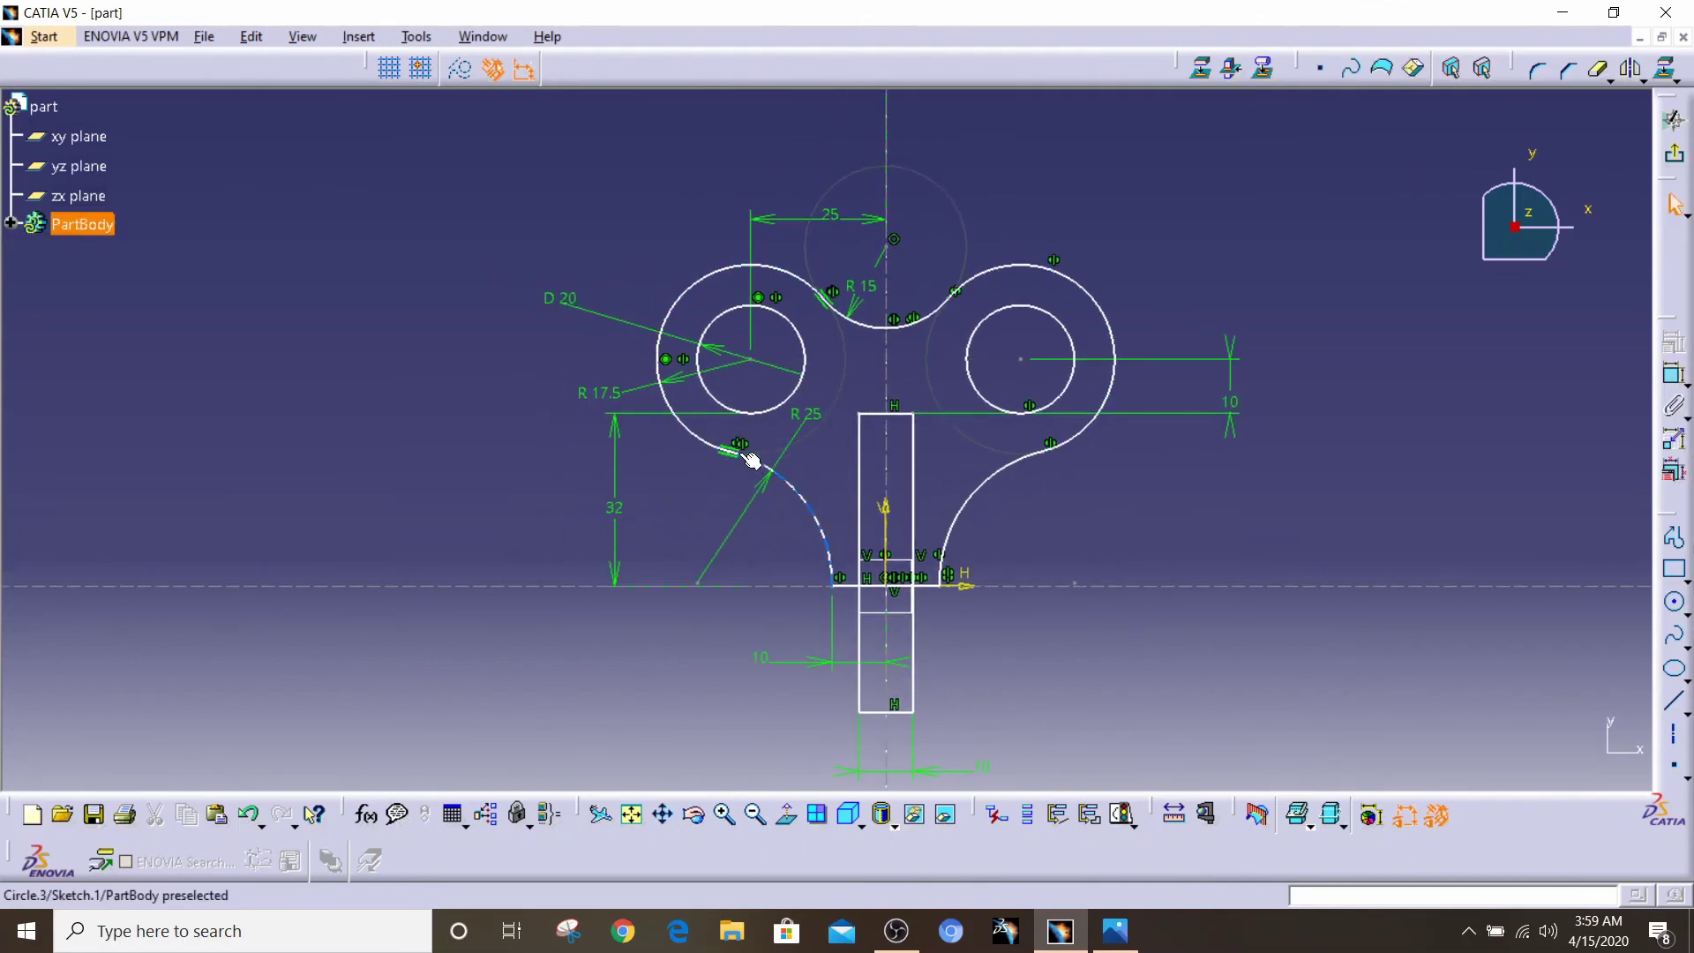